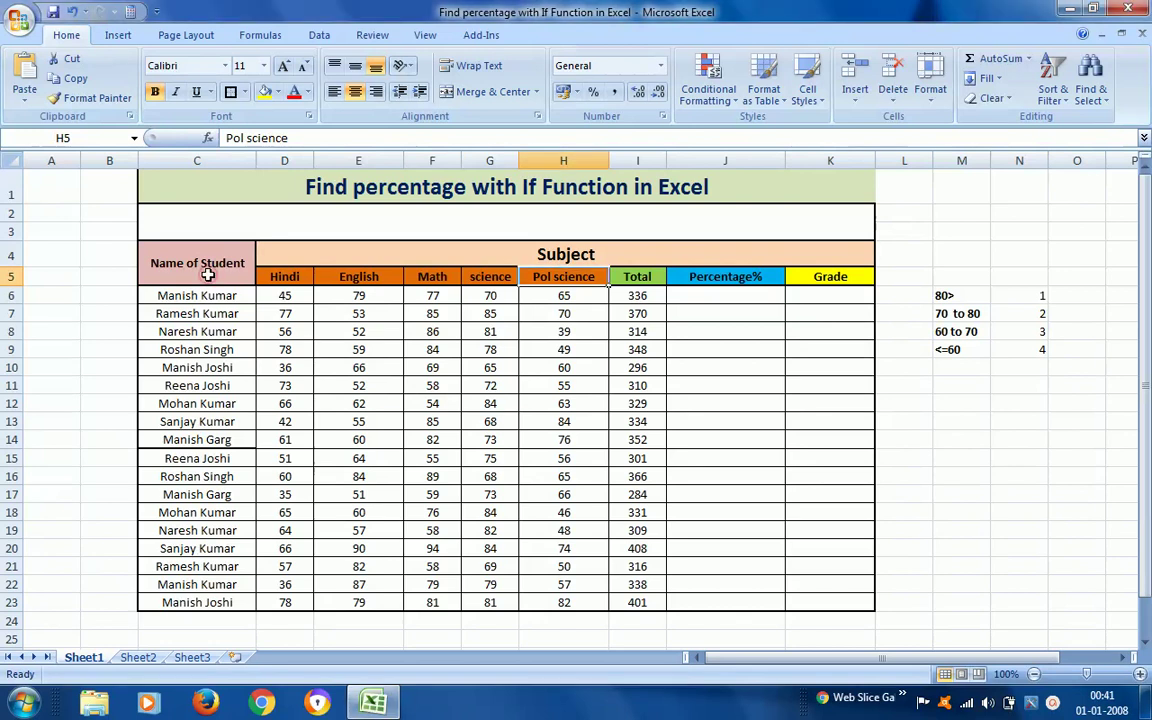
Step: Point out the first student's marks, the empty Percentage% and Grade cells, and the grade bands
click(322, 288)
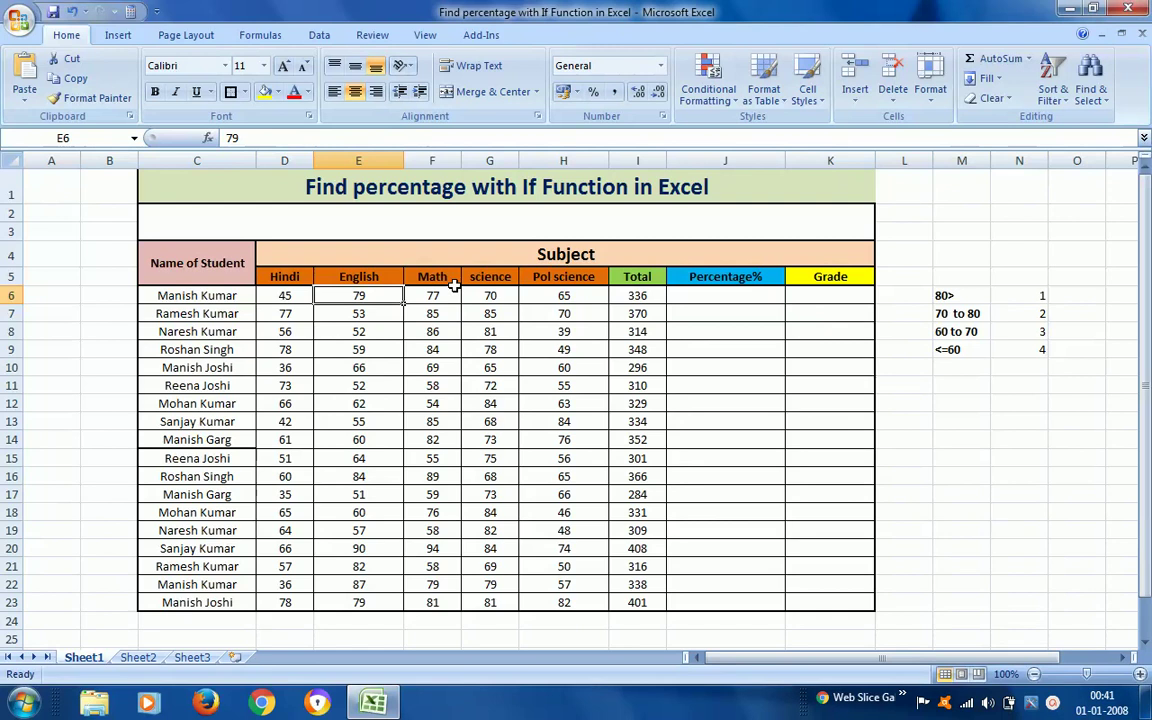
click(728, 279)
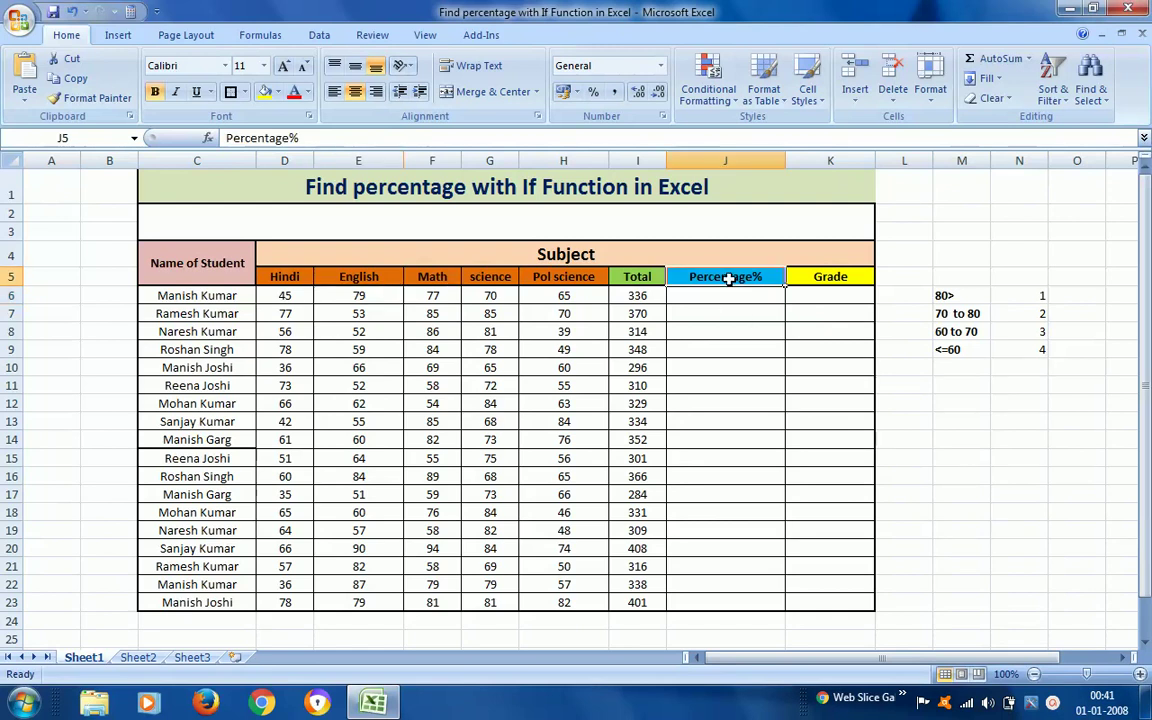
click(728, 297)
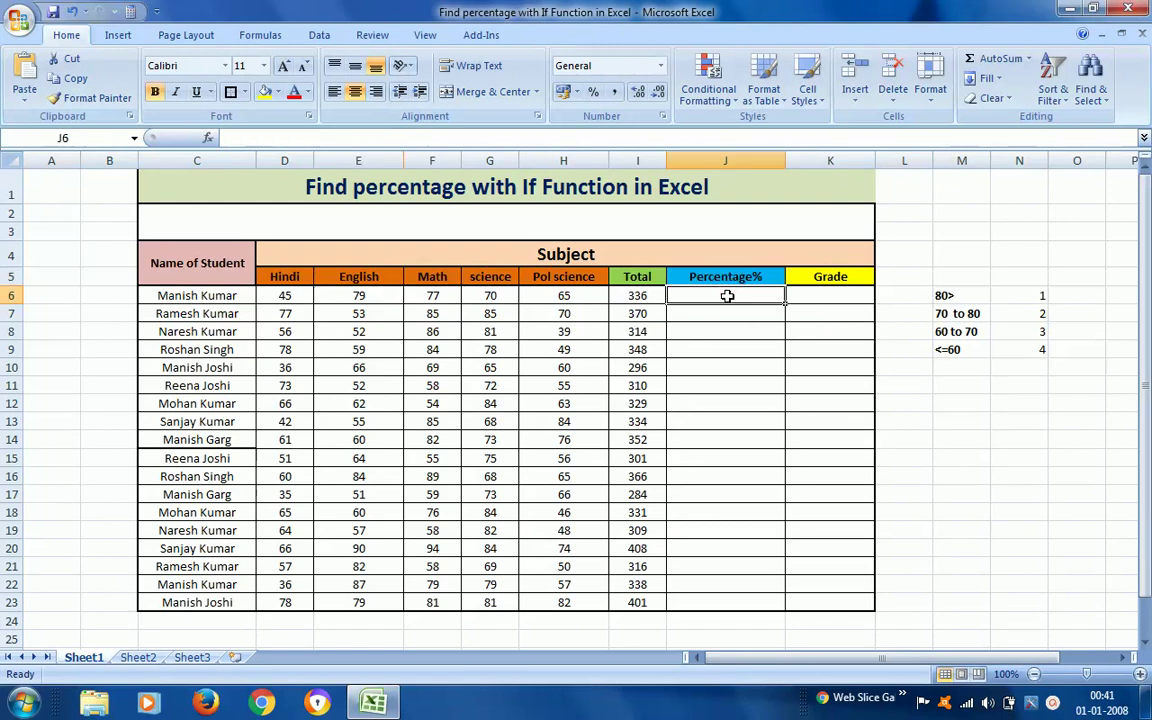
click(839, 296)
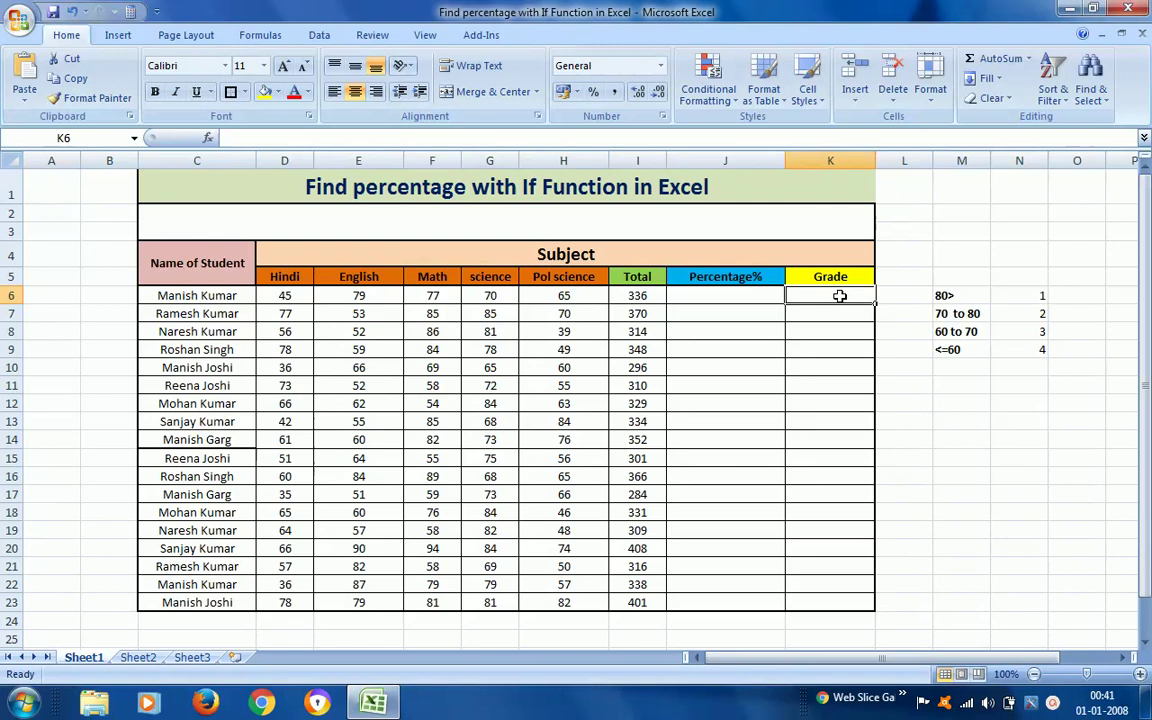
click(950, 297)
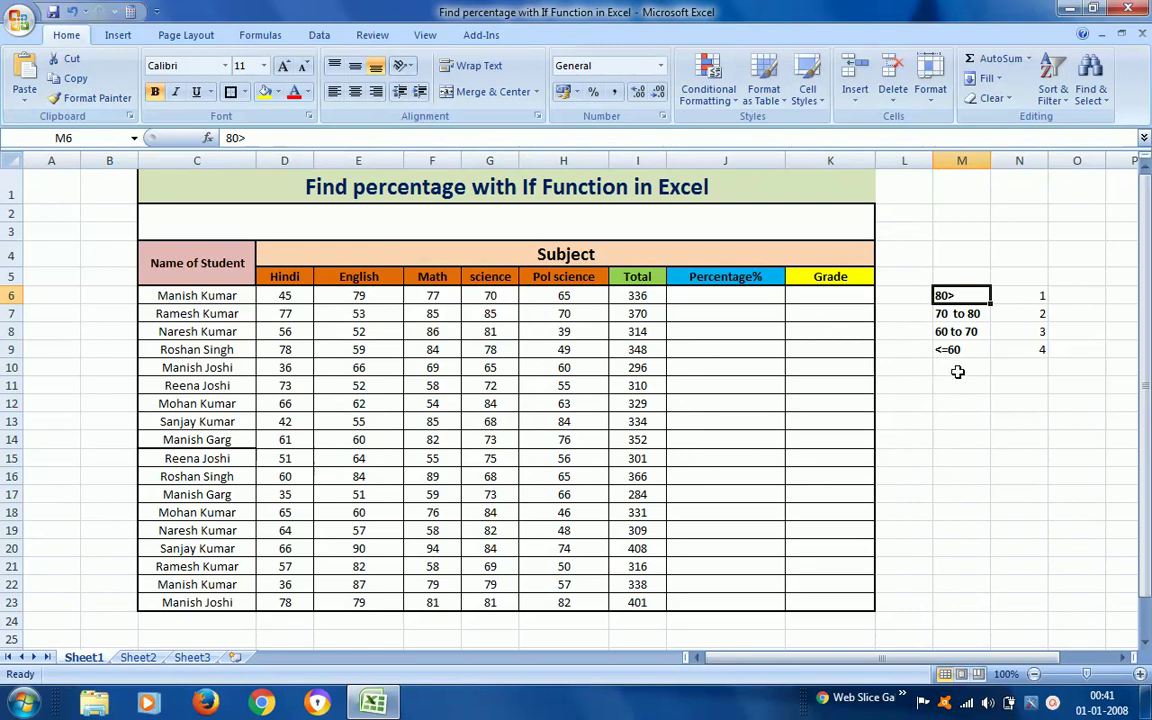
click(1020, 296)
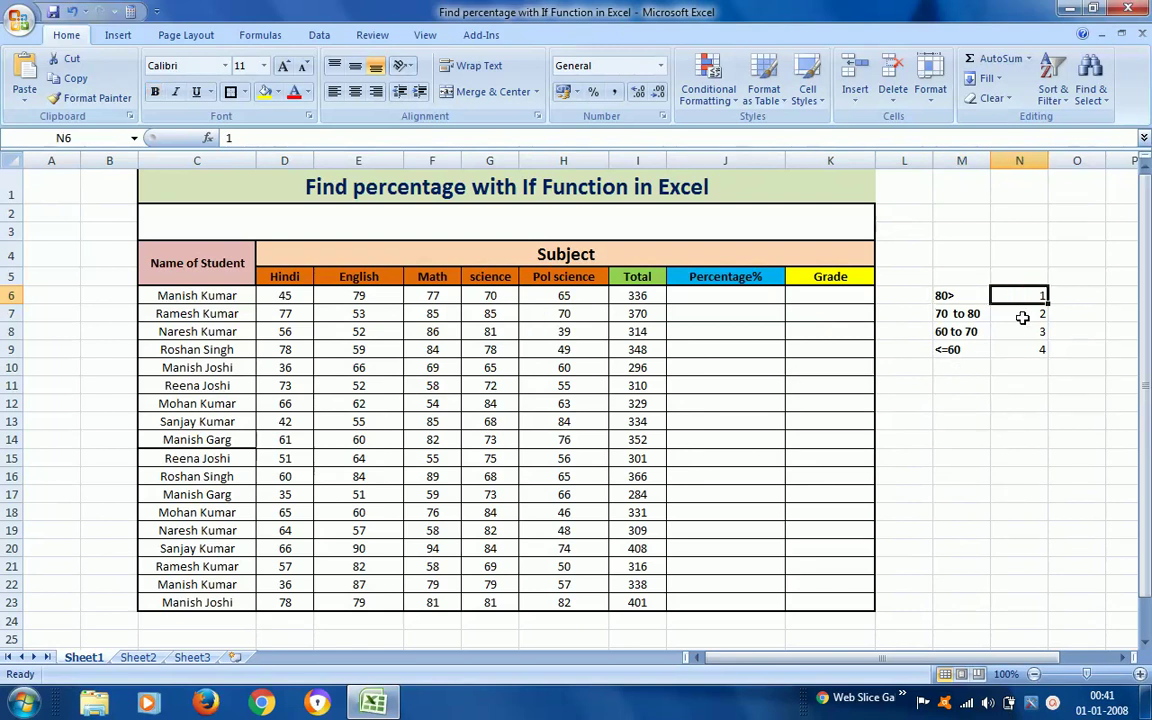
click(974, 316)
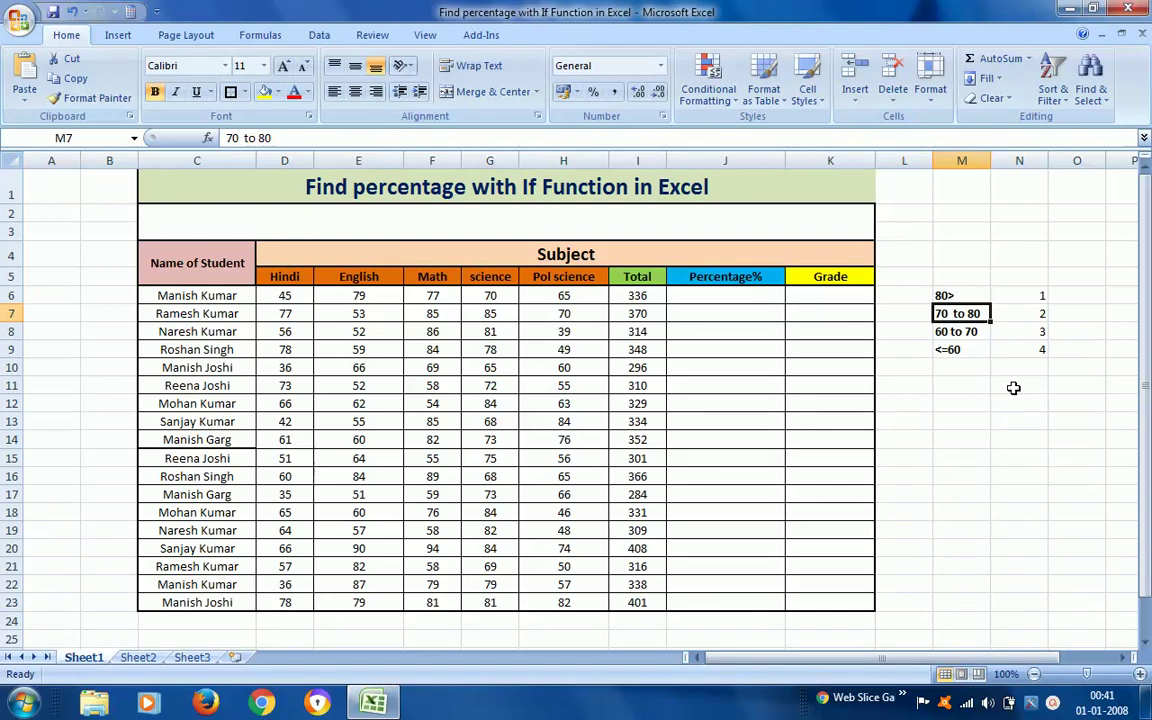
click(983, 332)
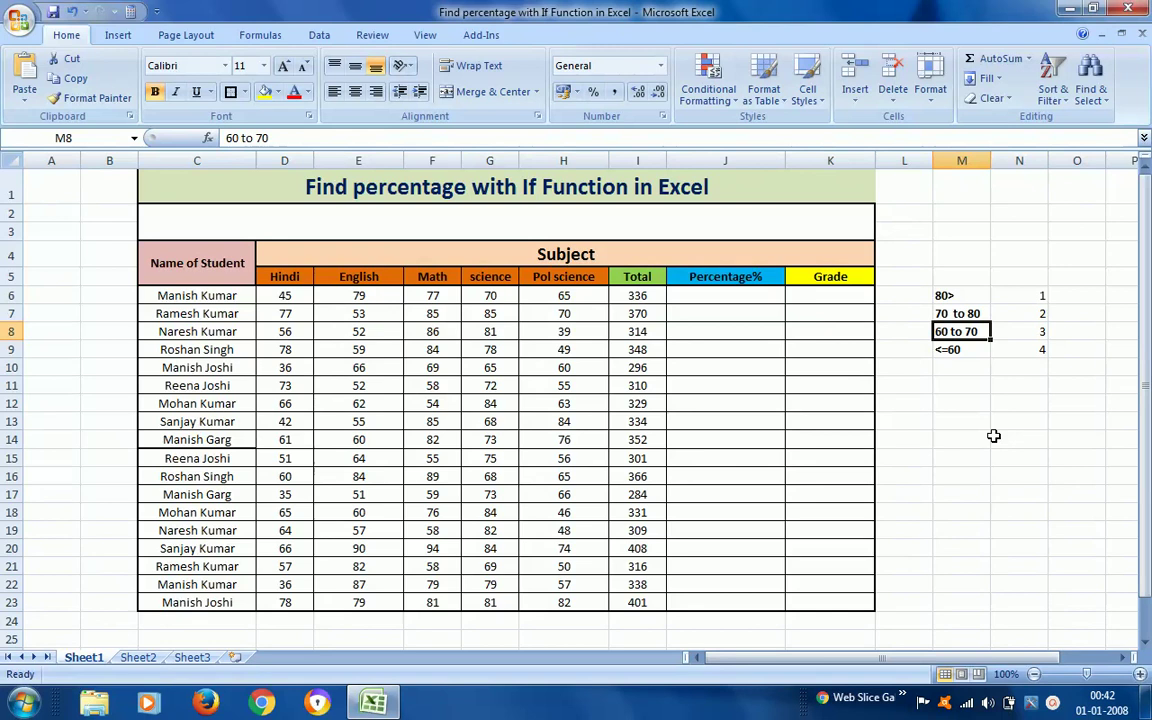
click(640, 299)
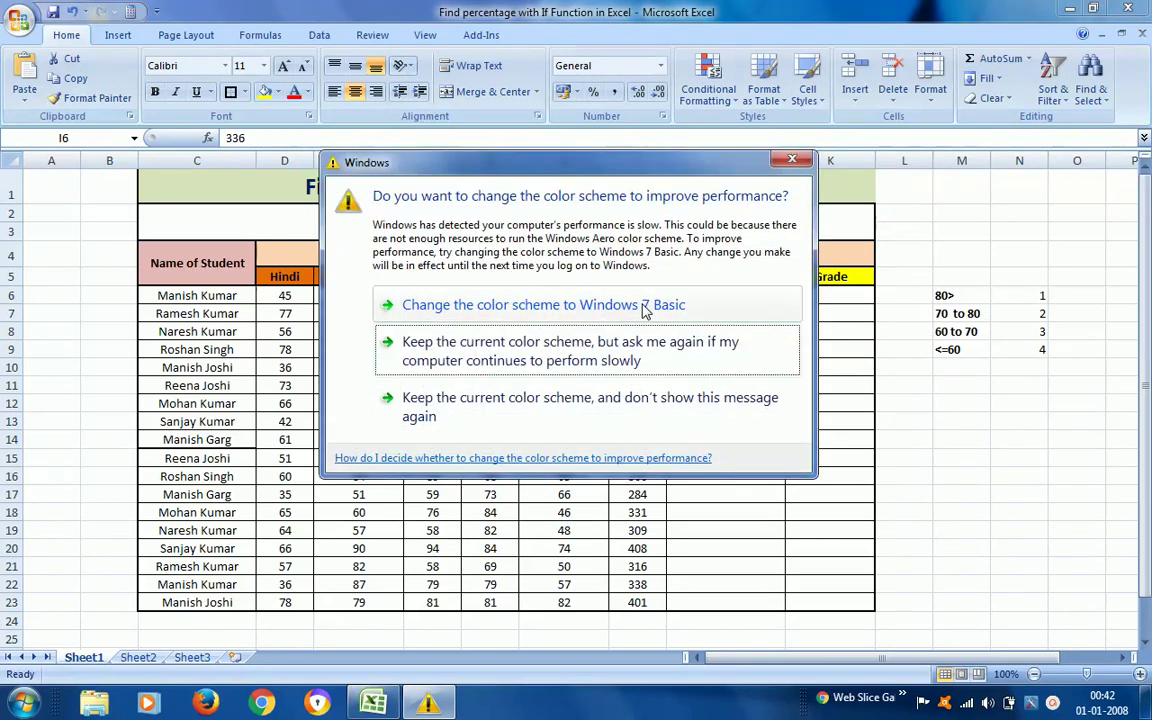
Step: Keep the current colour scheme and delete every existing value in the Total column
click(537, 357)
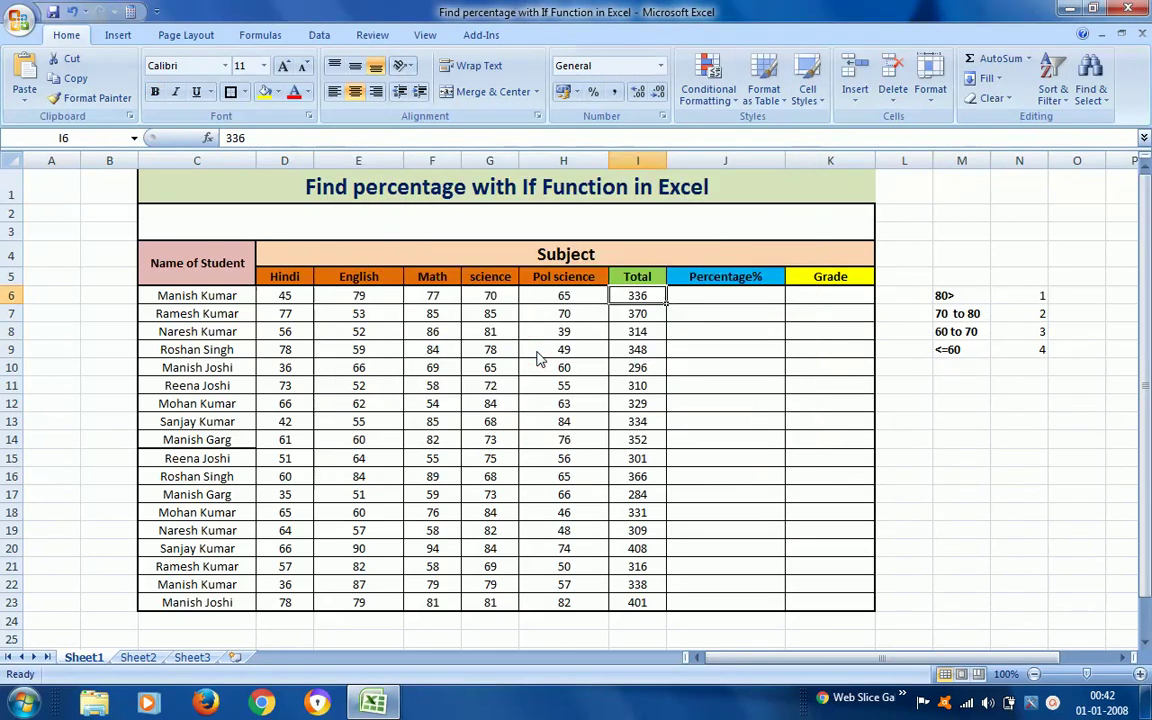
key(ctrl+shift+Down)
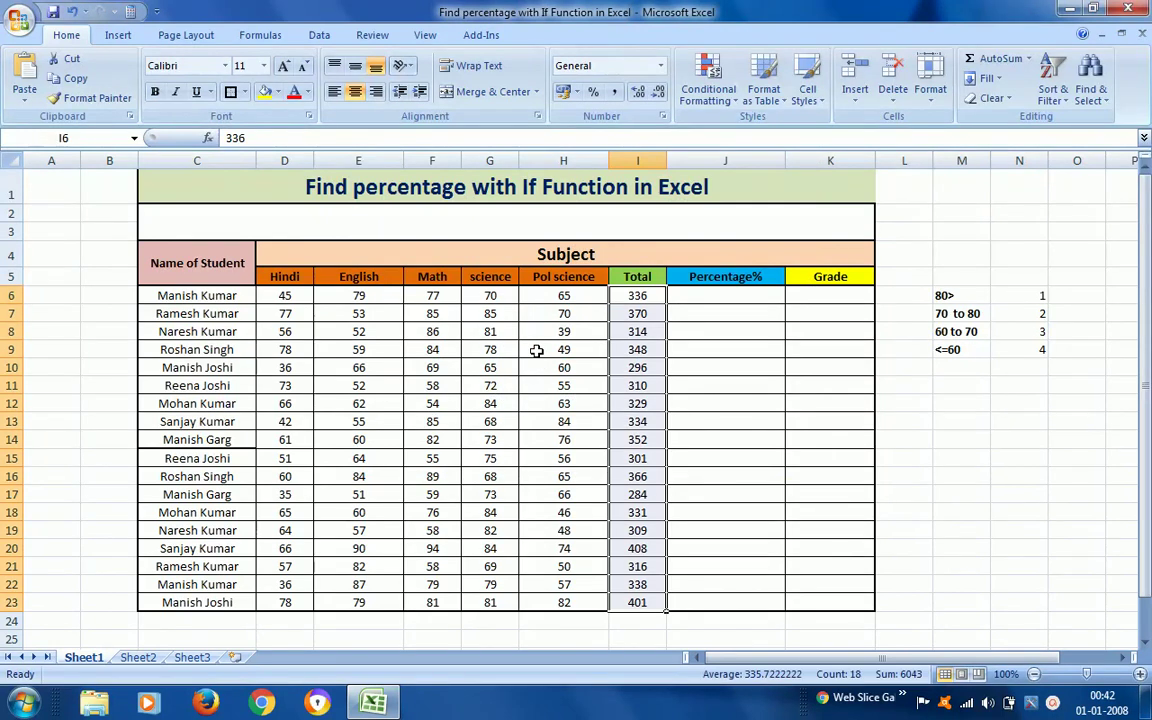
key(Delete)
Step: Move across the subject headings and row 6 marks, ending on the Hindi mark 45
key(Down)
key(Up)
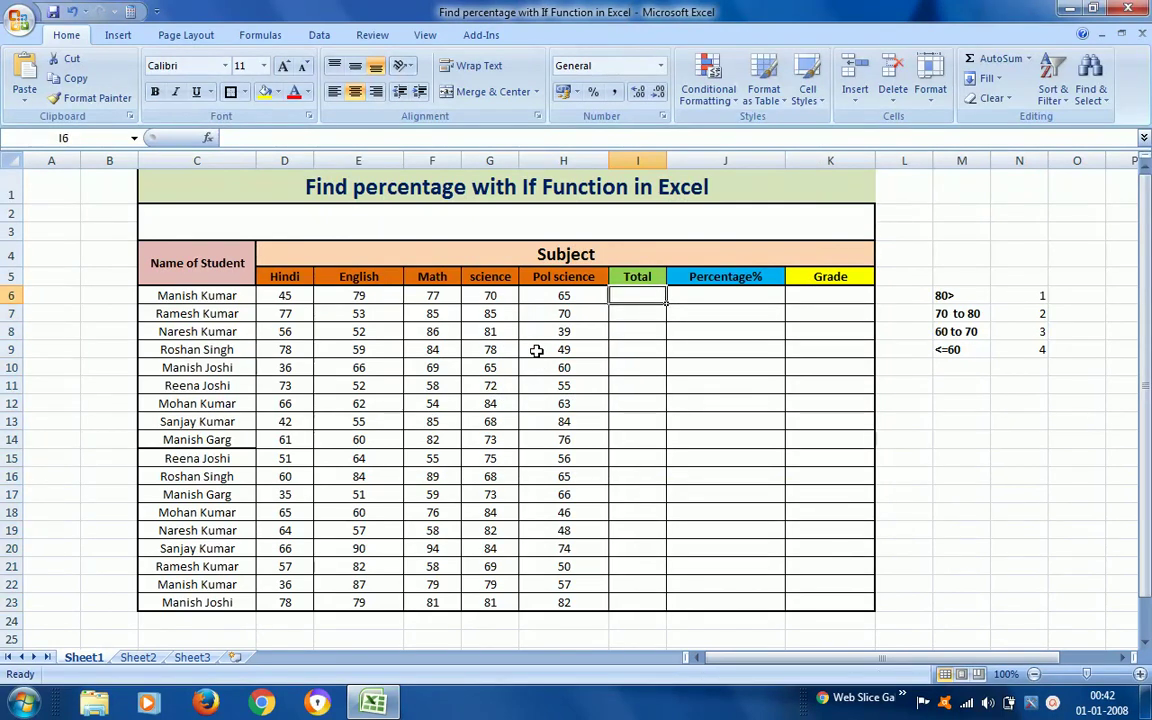
key(Left)
key(Left)
key(Left)
key(Left)
key(Left)
key(Up)
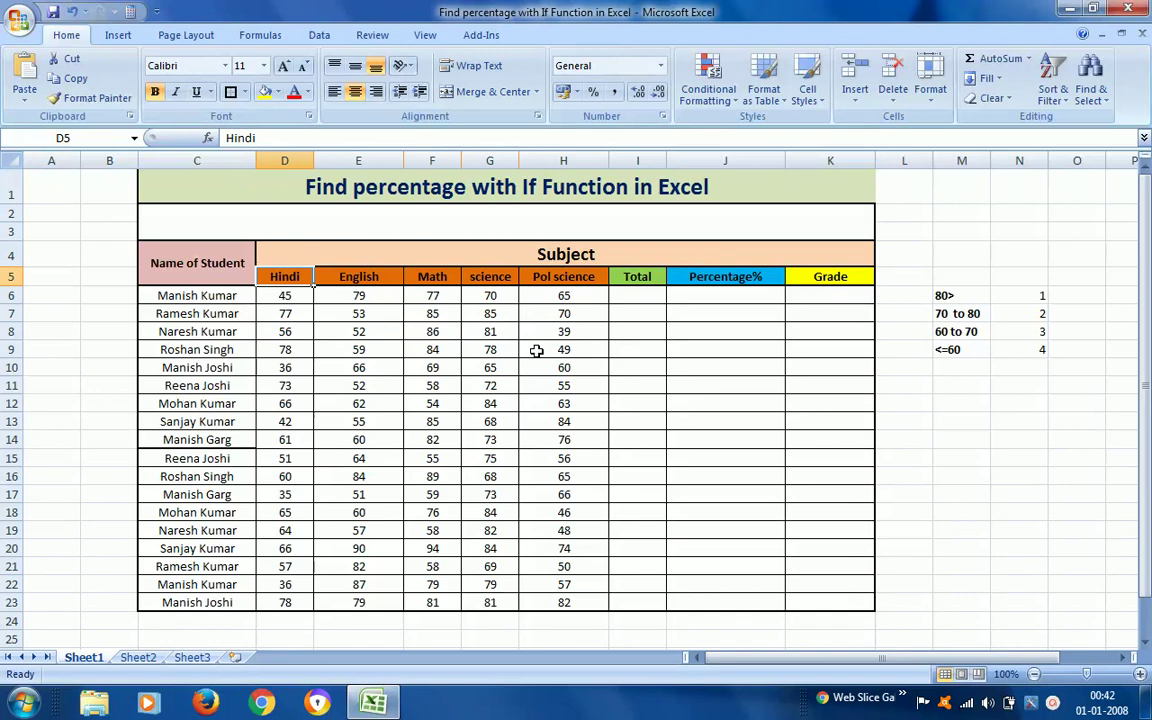
key(Right)
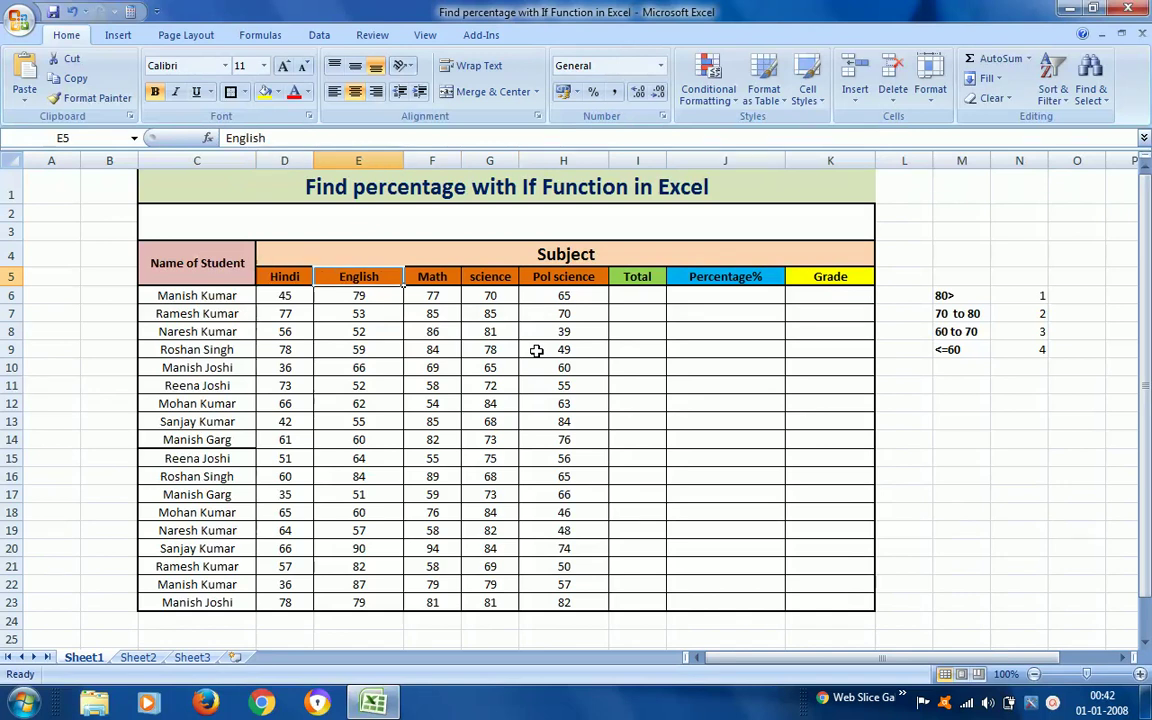
key(Right)
key(Right)
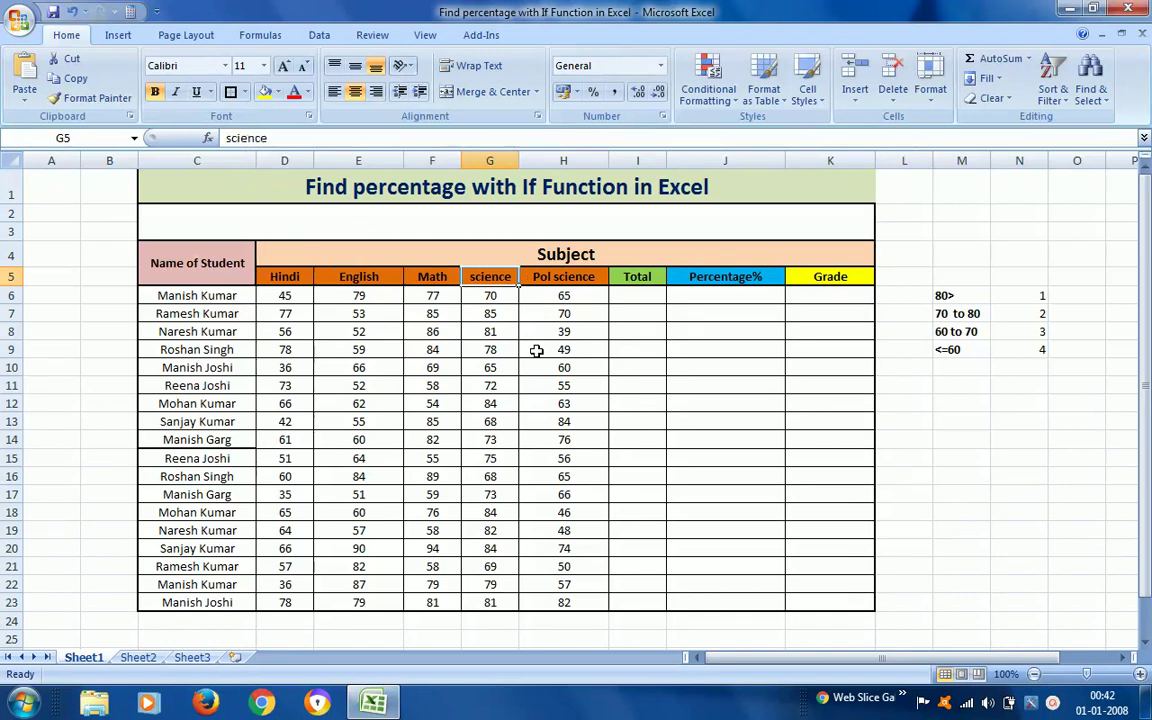
key(Right)
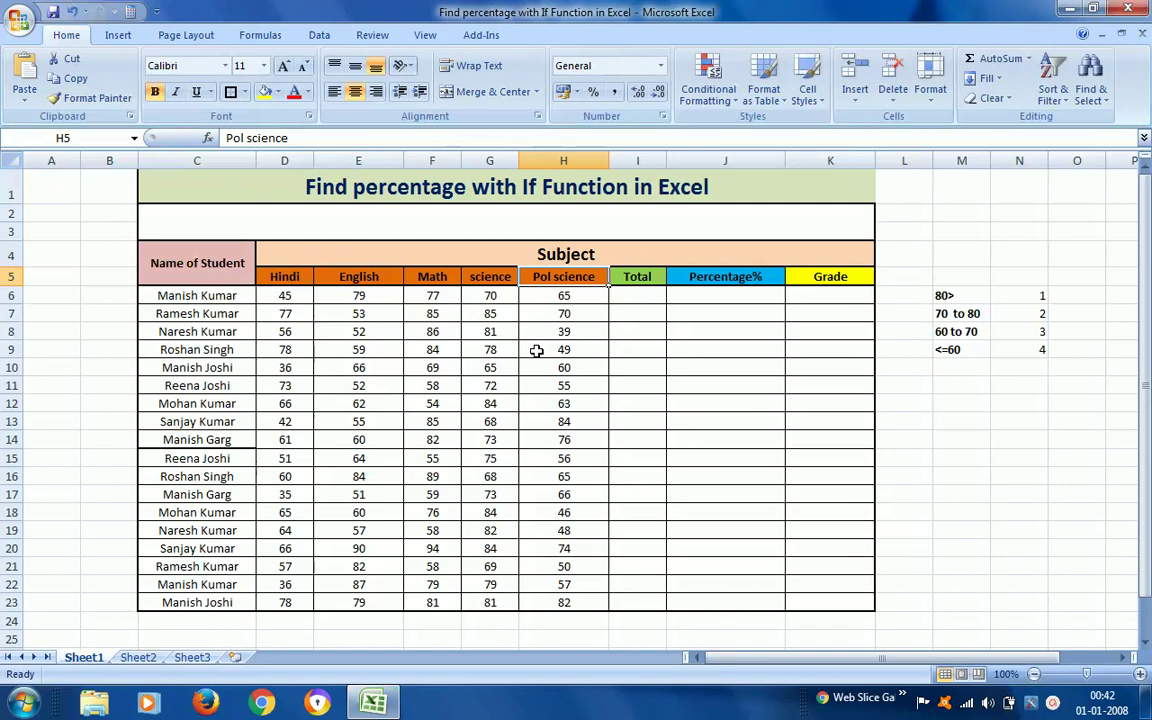
key(Down)
key(Left)
key(Left)
key(Left)
key(Left)
key(Left)
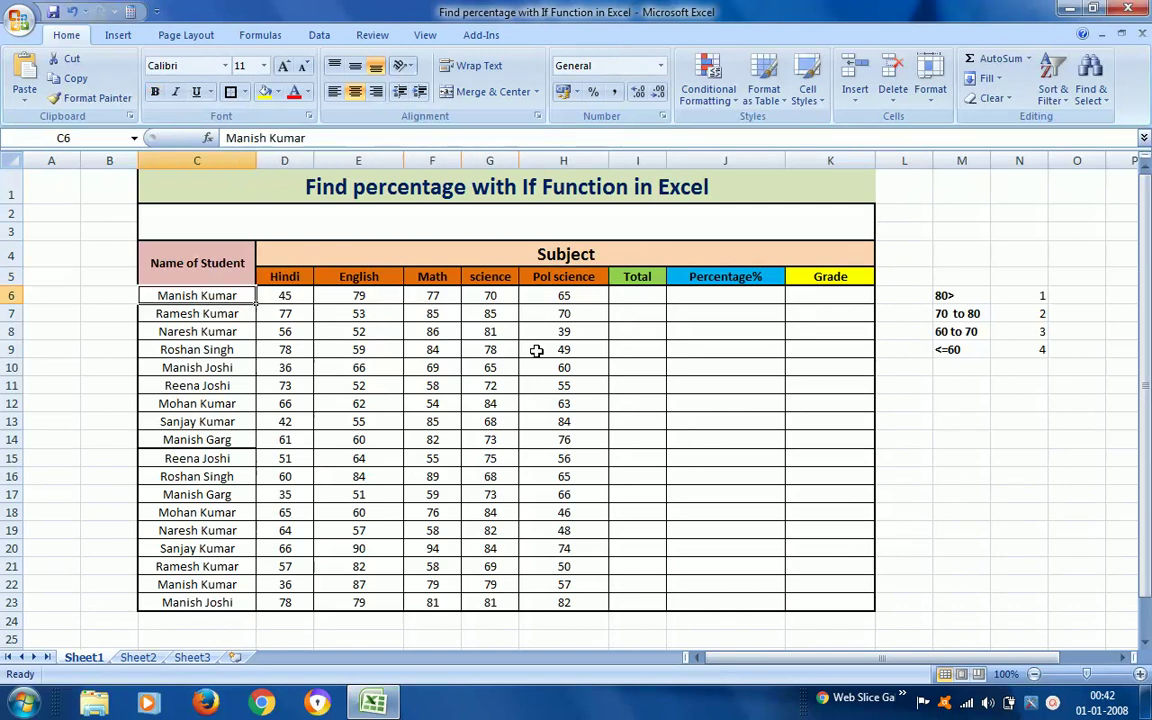
key(Right)
key(Right)
key(Right)
key(Right)
key(Right)
key(Left)
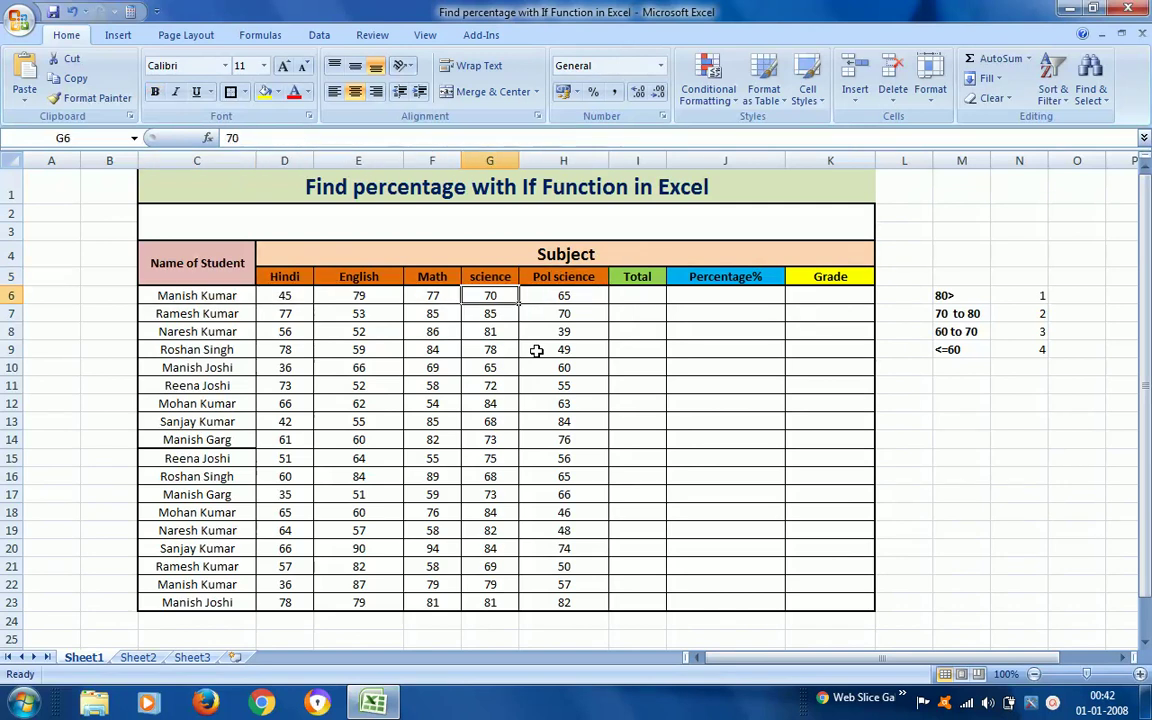
key(Left)
key(Right)
key(Right)
key(Right)
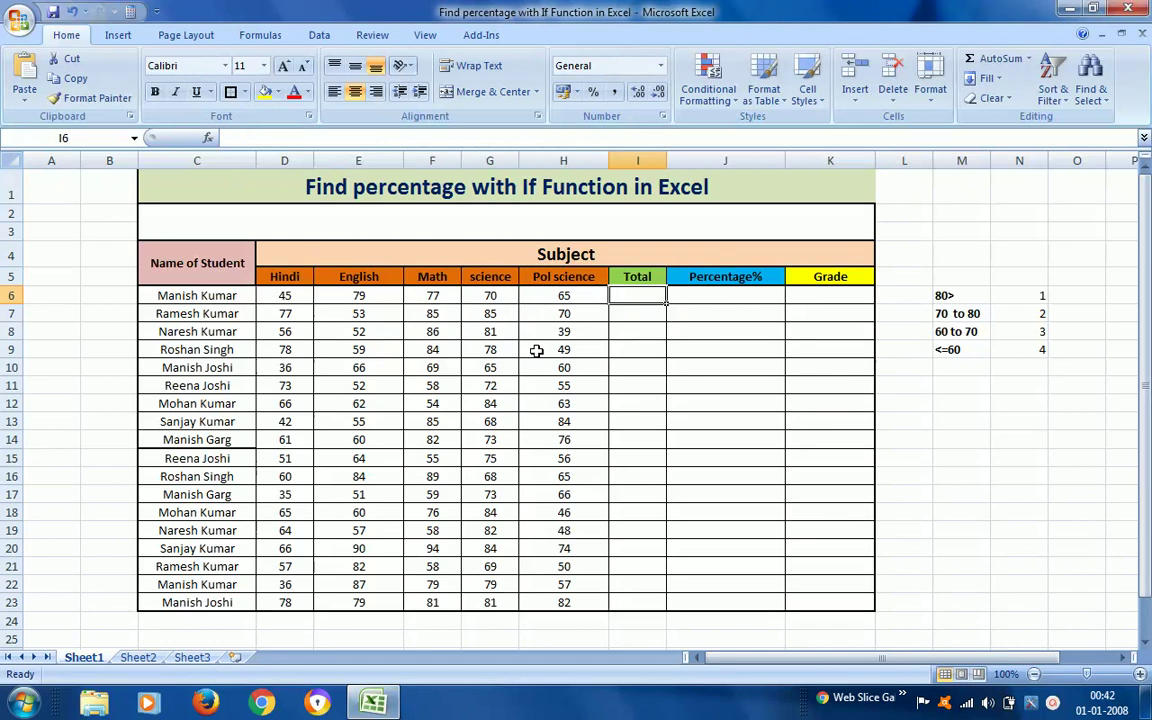
key(Left)
key(Left)
key(Left)
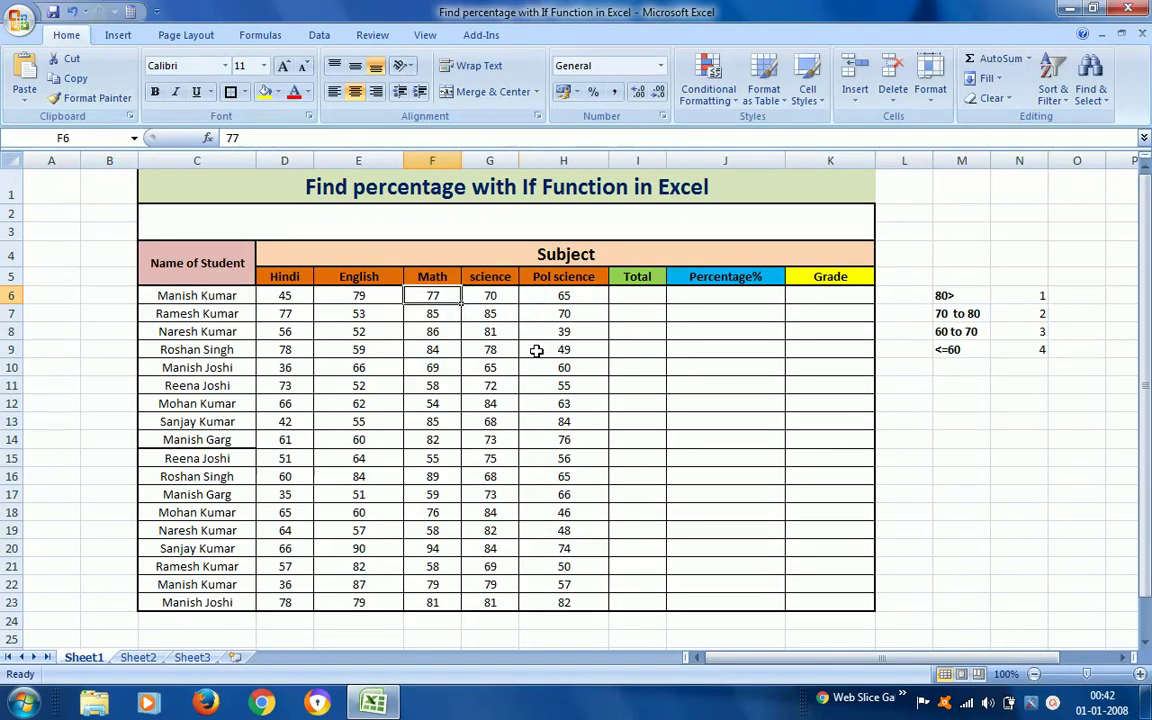
key(Left)
key(Left)
key(Right)
key(Right)
key(Right)
key(Right)
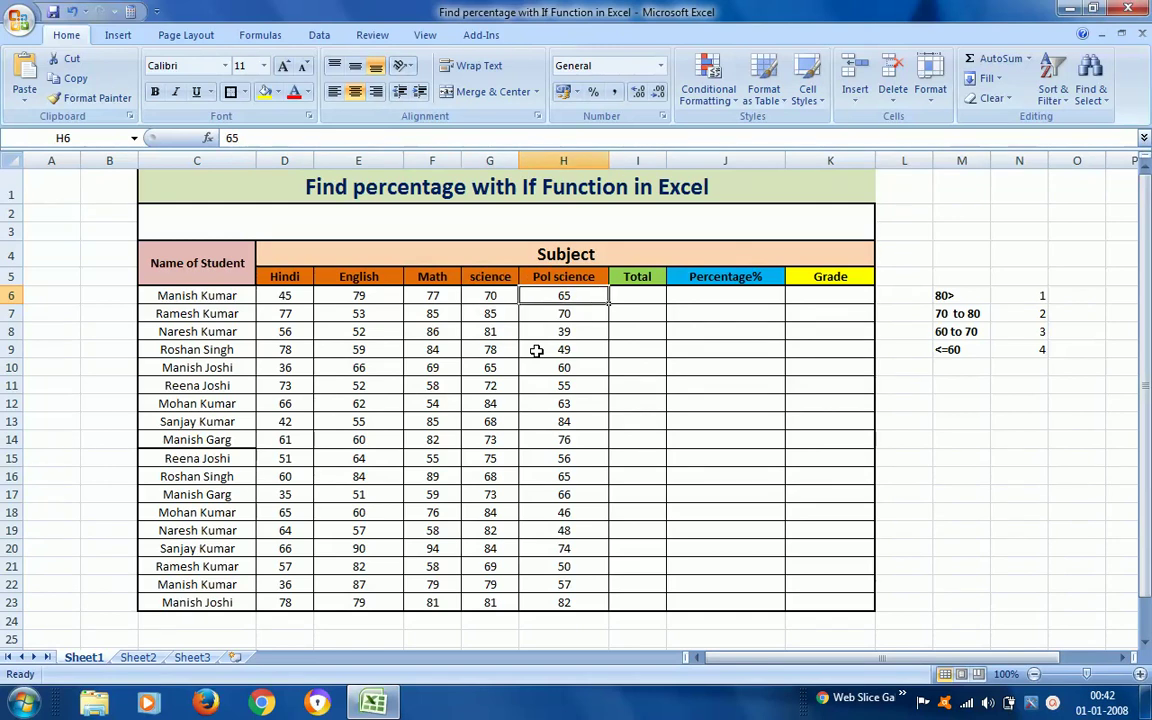
key(Up)
key(Down)
key(Right)
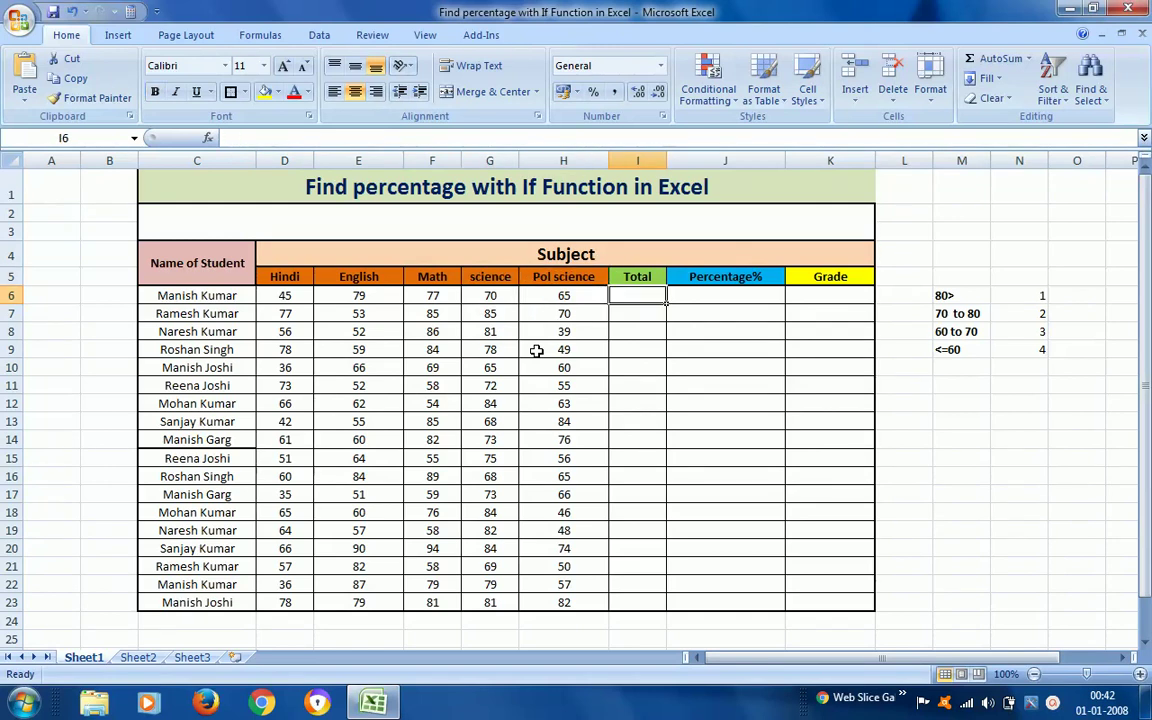
key(Left)
key(Left)
key(Left)
key(Left)
key(Left)
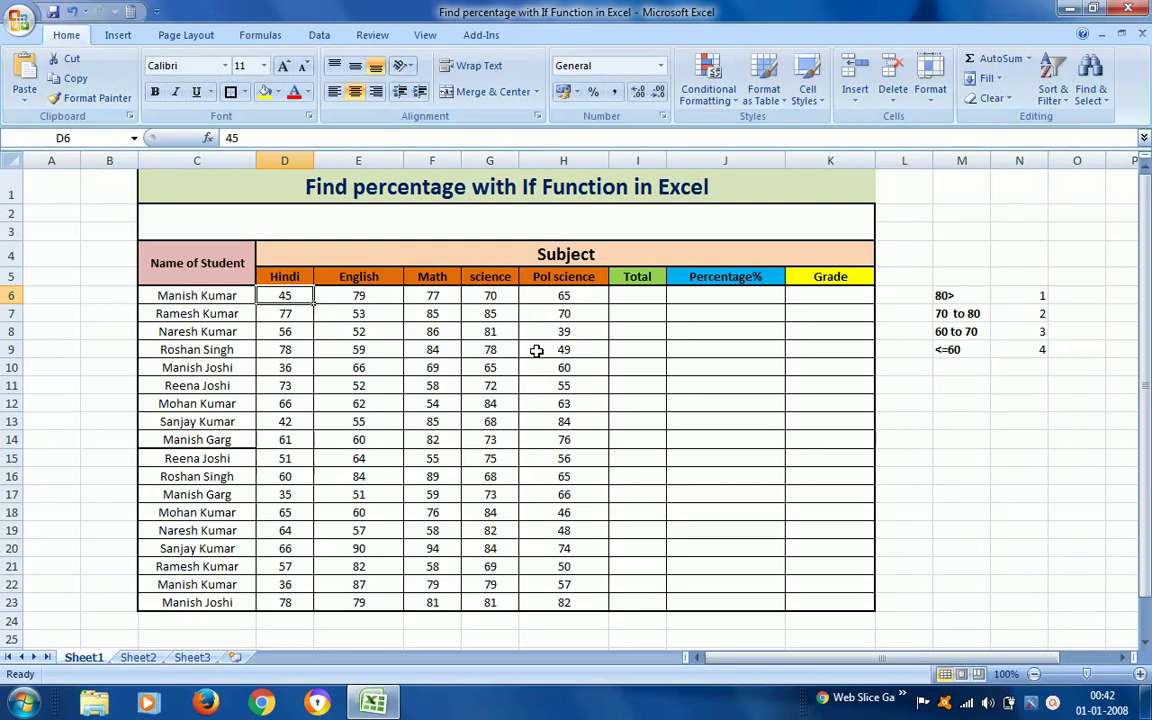
Step: AutoSum the first student's five subject marks into I6, giving 336
key(shift+Right)
key(shift+Right)
key(shift+Right)
key(shift+Right)
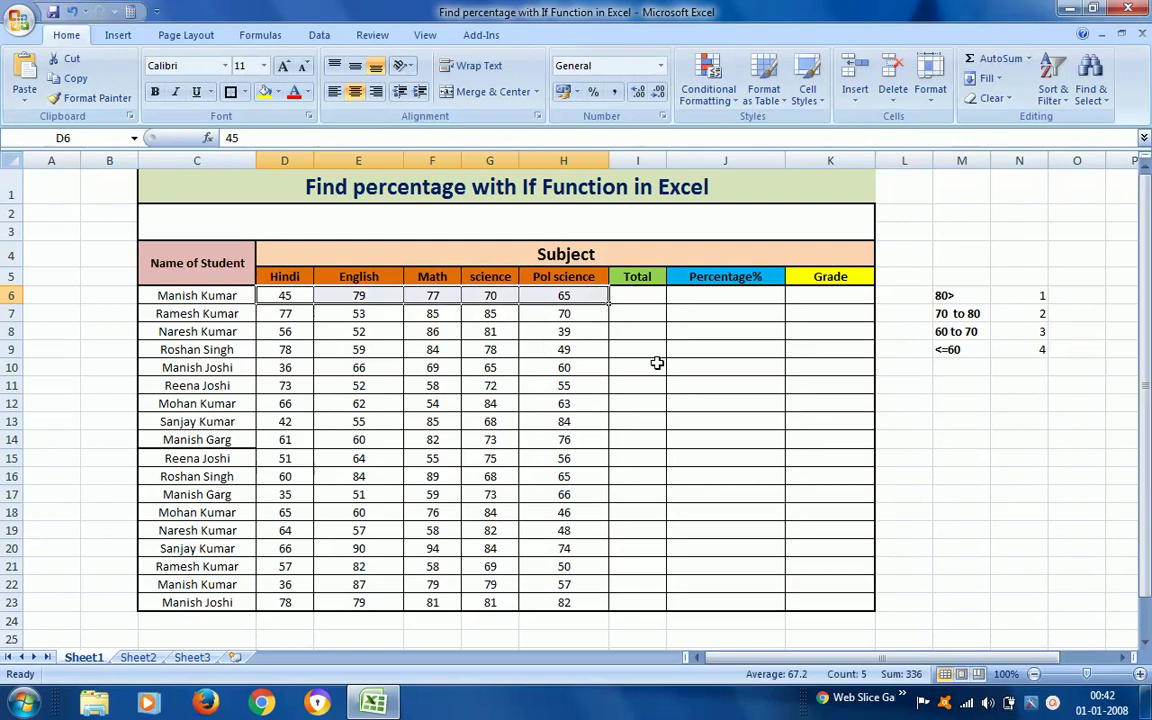
shift+click(645, 301)
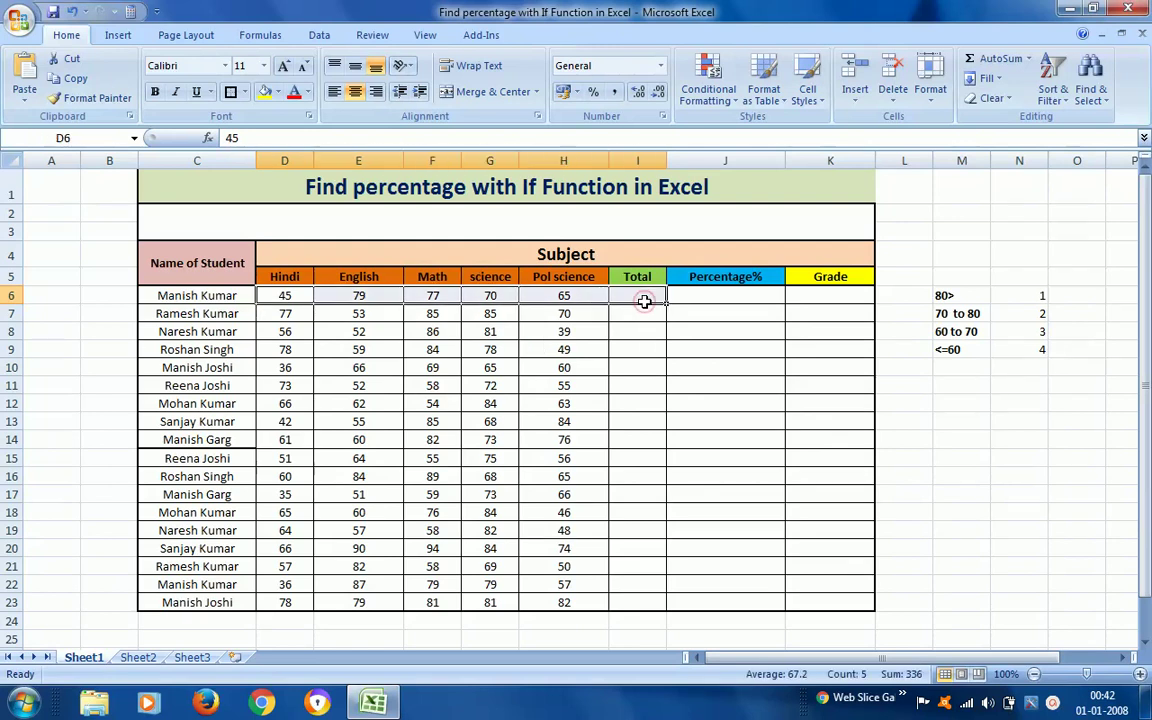
click(994, 66)
click(644, 317)
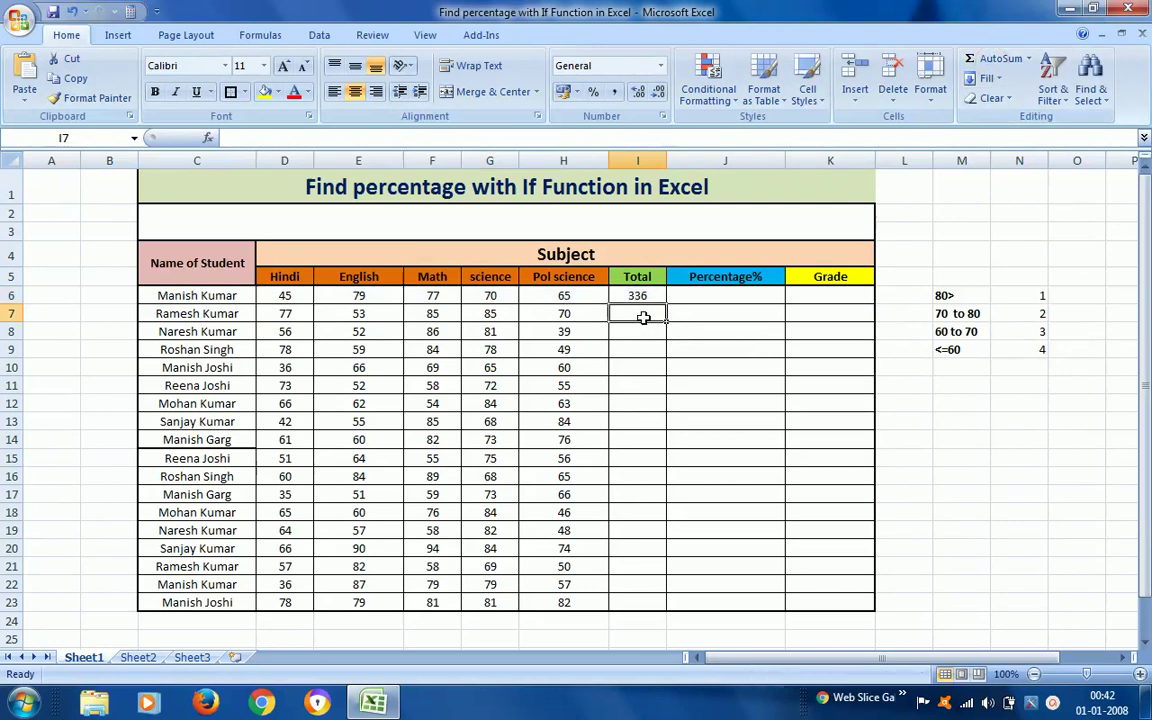
click(298, 315)
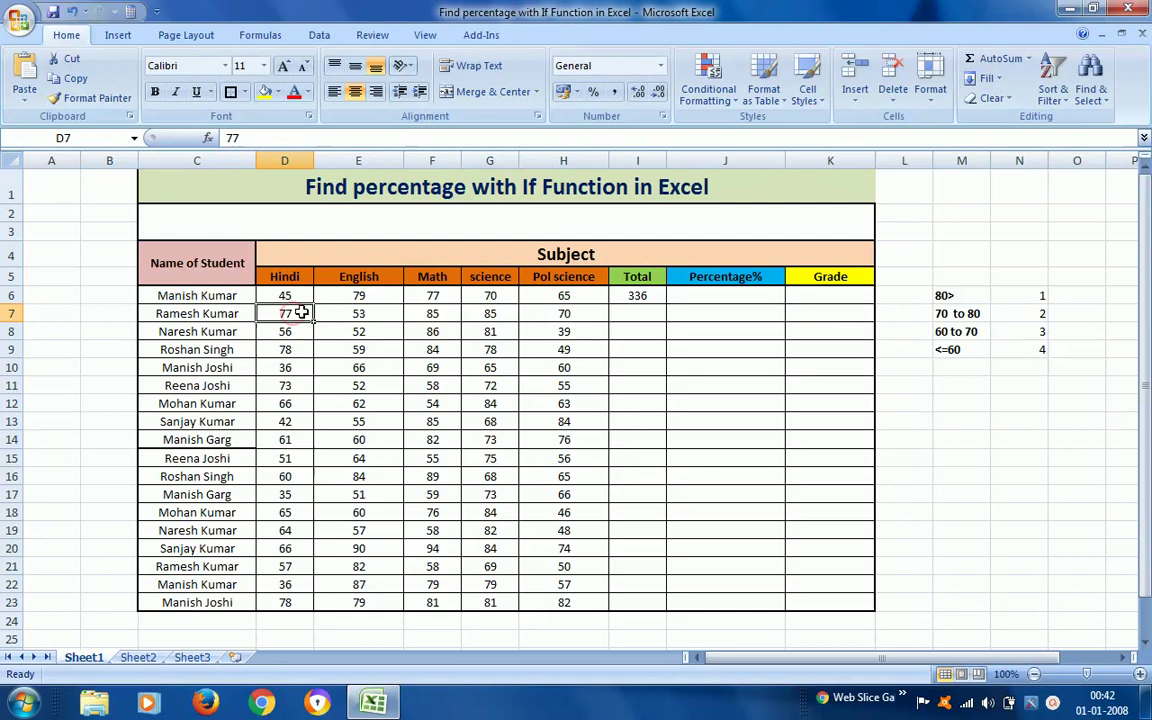
click(639, 313)
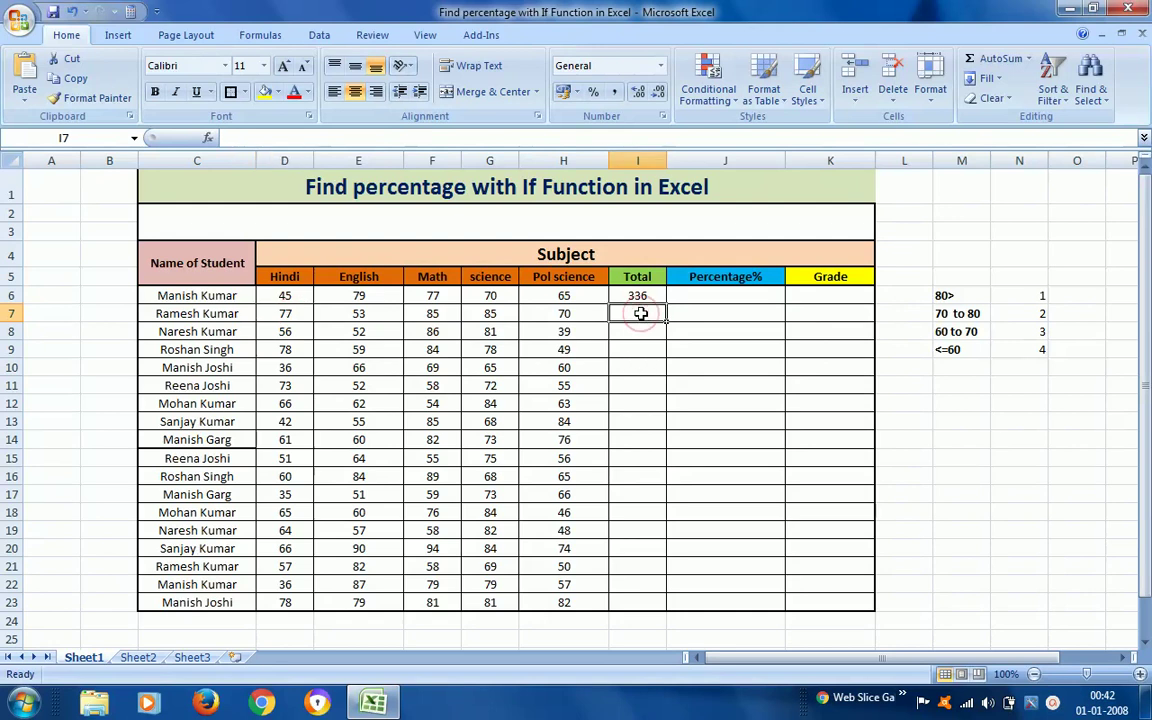
Step: Enter the formula =D7+E7+F7+G7+H7 in I7 for the second student's total
text(=)
key(Left)
key(Left)
key(Left)
key(Left)
key(Left)
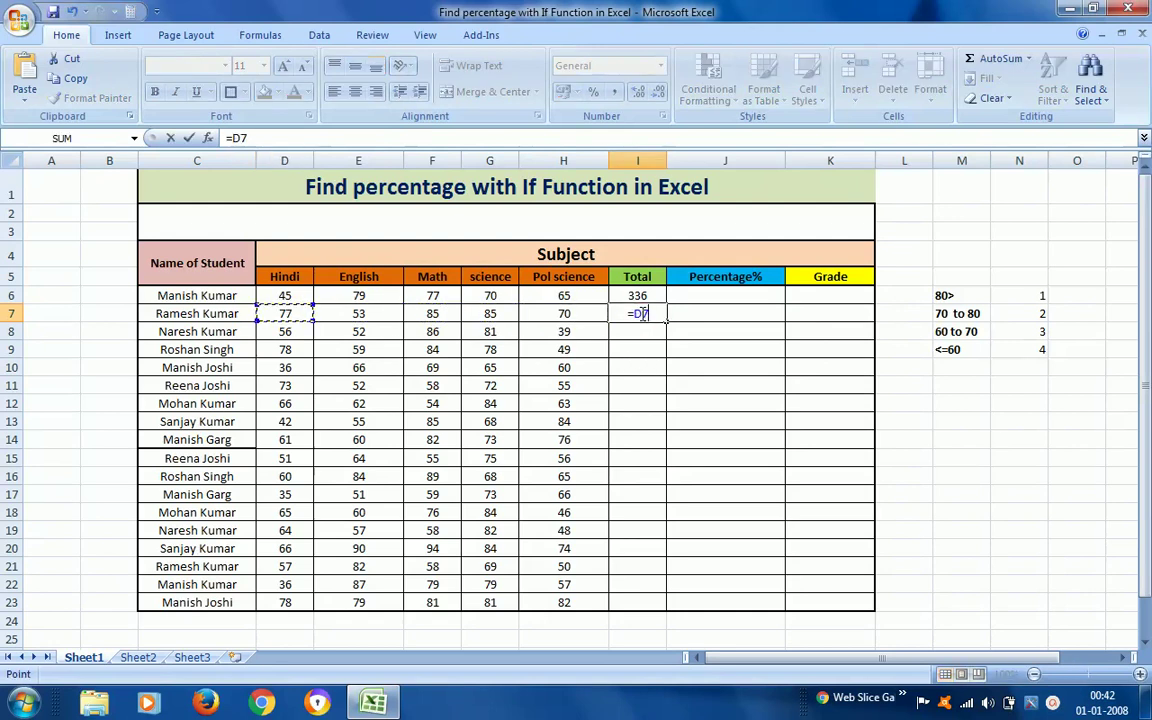
text(+)
key(Left)
key(Left)
key(Left)
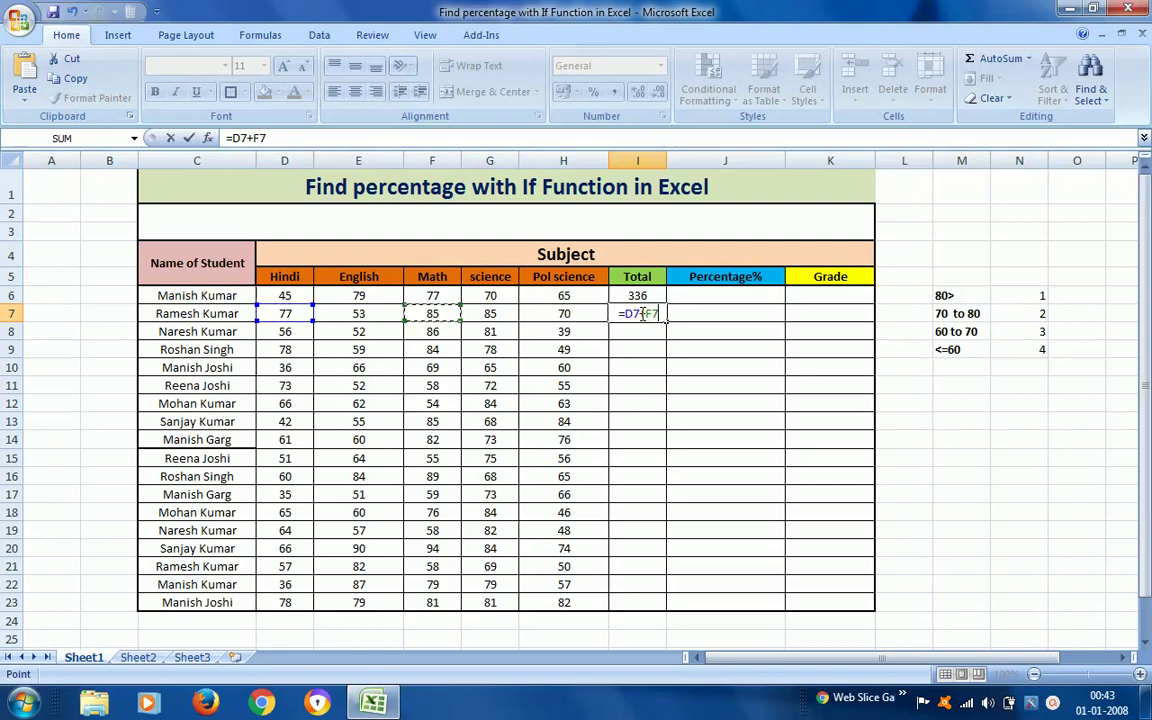
key(Left)
text(+)
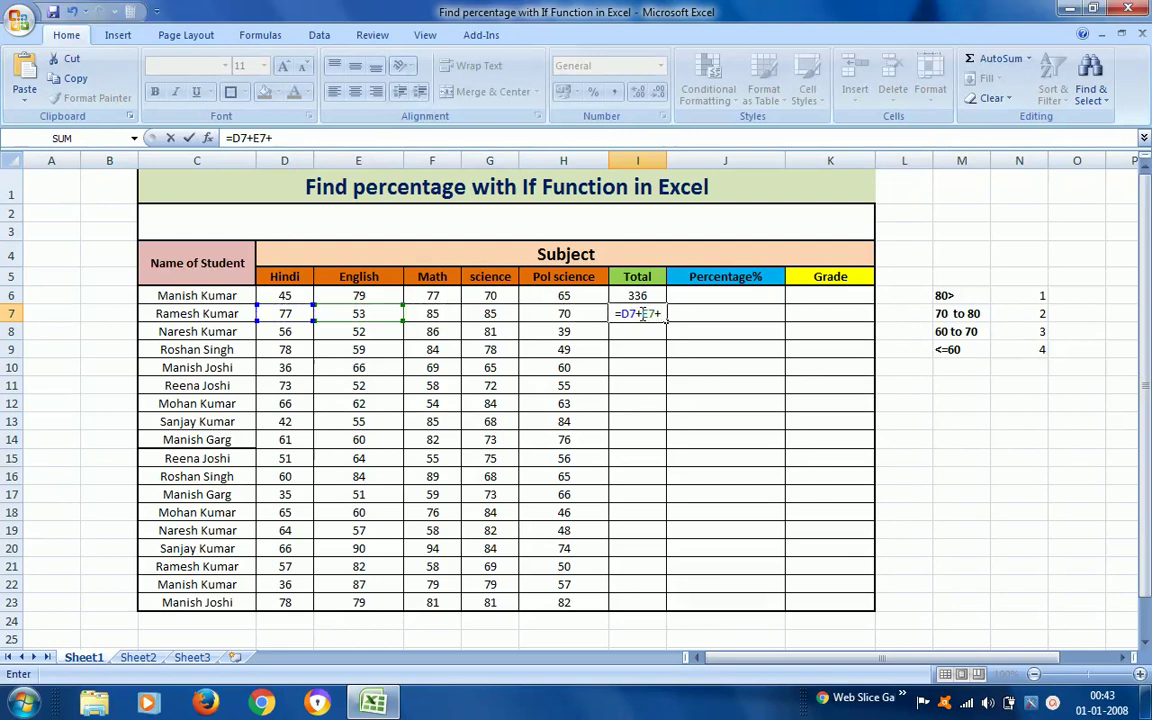
key(Left)
key(Left)
key(Left)
text(+)
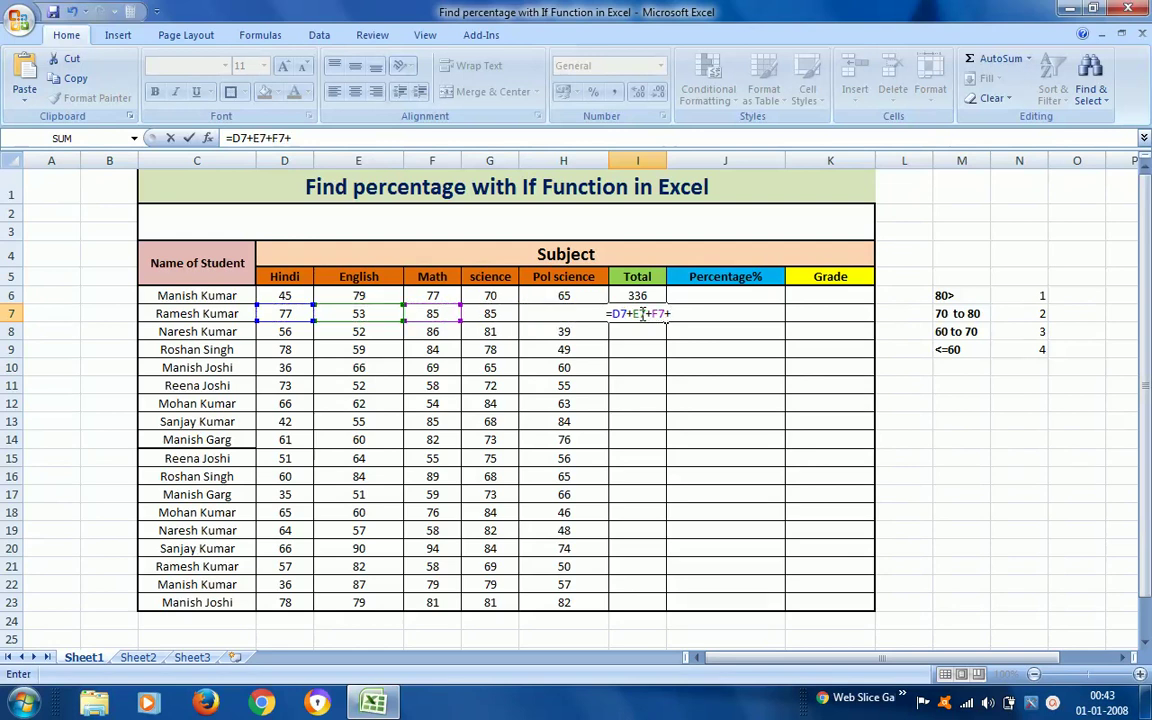
key(Left)
key(Left)
text(+)
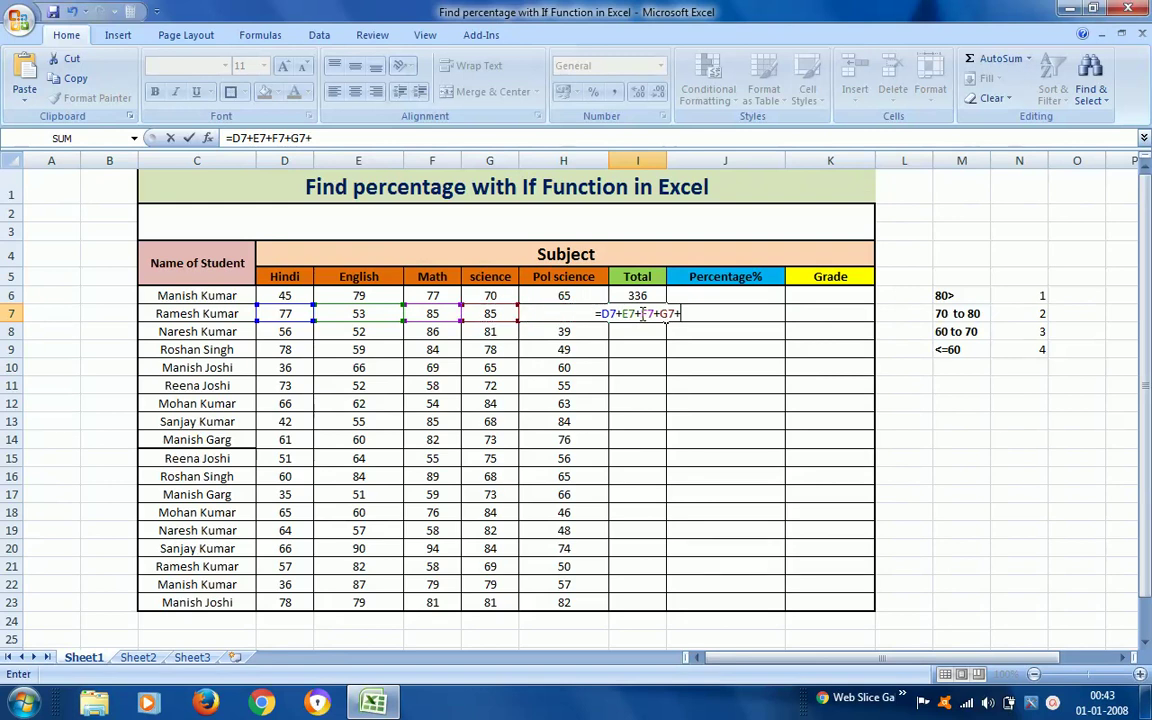
key(Left)
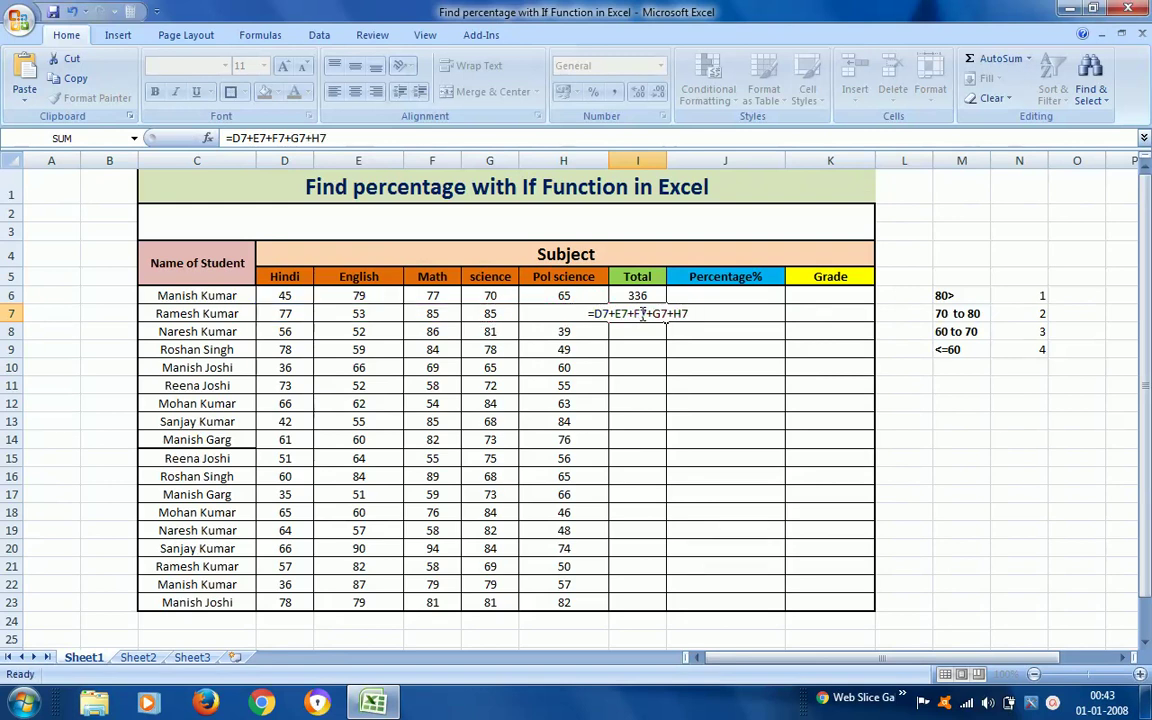
key(ctrl+Return)
Step: Copy the I7 total formula down the Total column to row 23
key(ctrl+c)
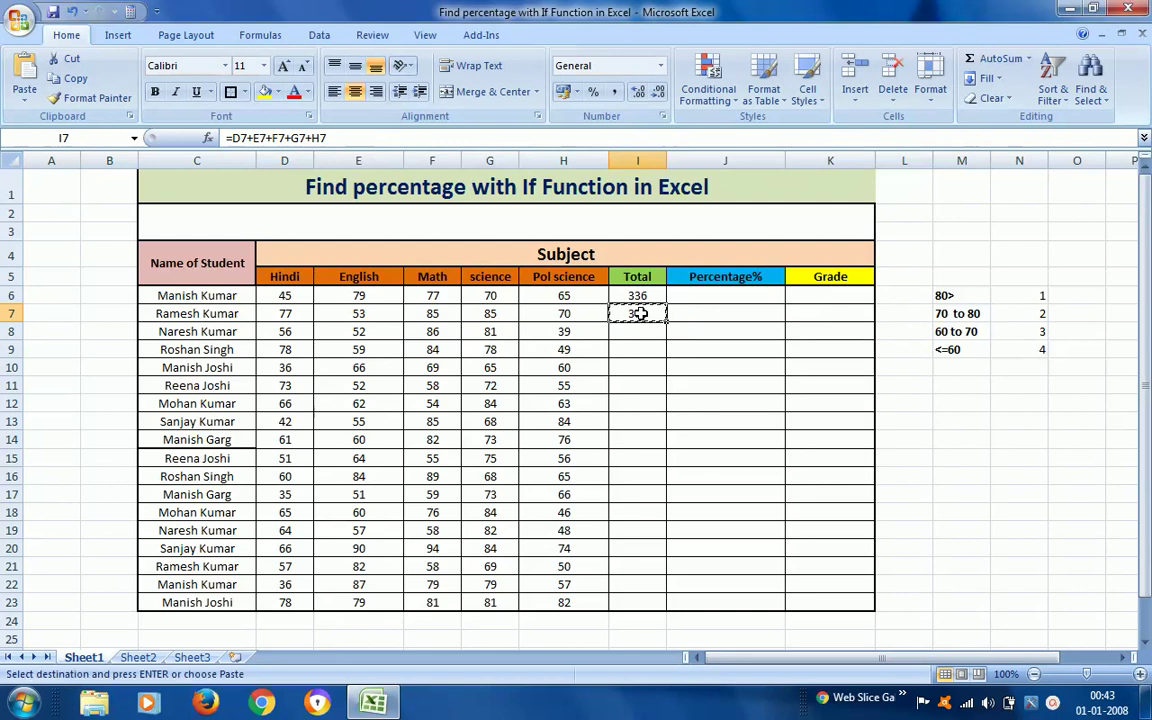
key(shift+Down)
key(shift+Down)
key(shift+Down)
key(shift+Down)
key(shift+Down)
key(shift+Down)
key(shift+Down)
key(shift+Down)
key(shift+Down)
key(shift+Down)
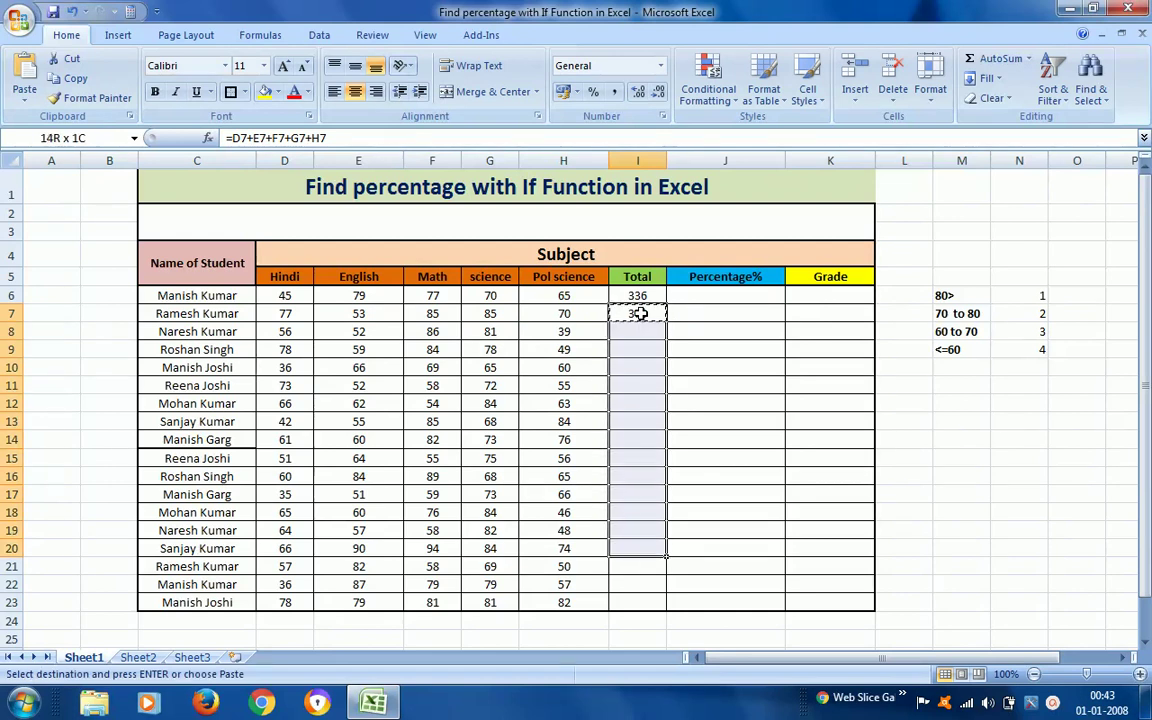
key(shift+Down)
key(shift+Down)
key(shift+Down)
key(ctrl+v)
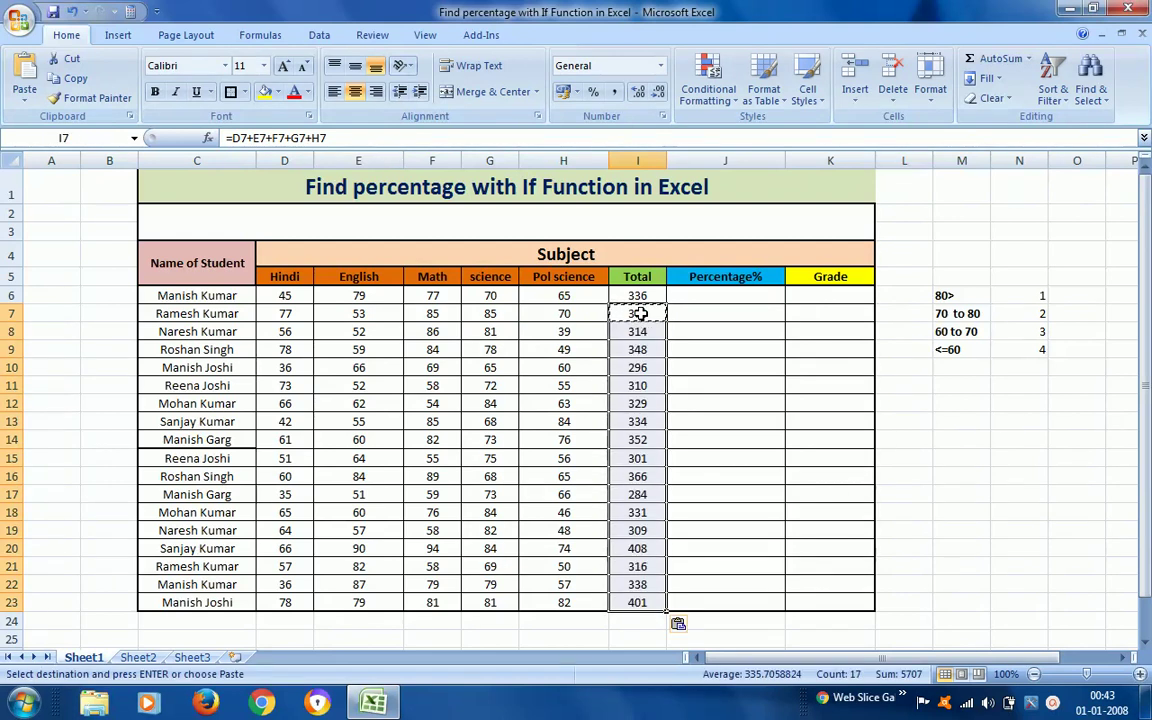
key(Return)
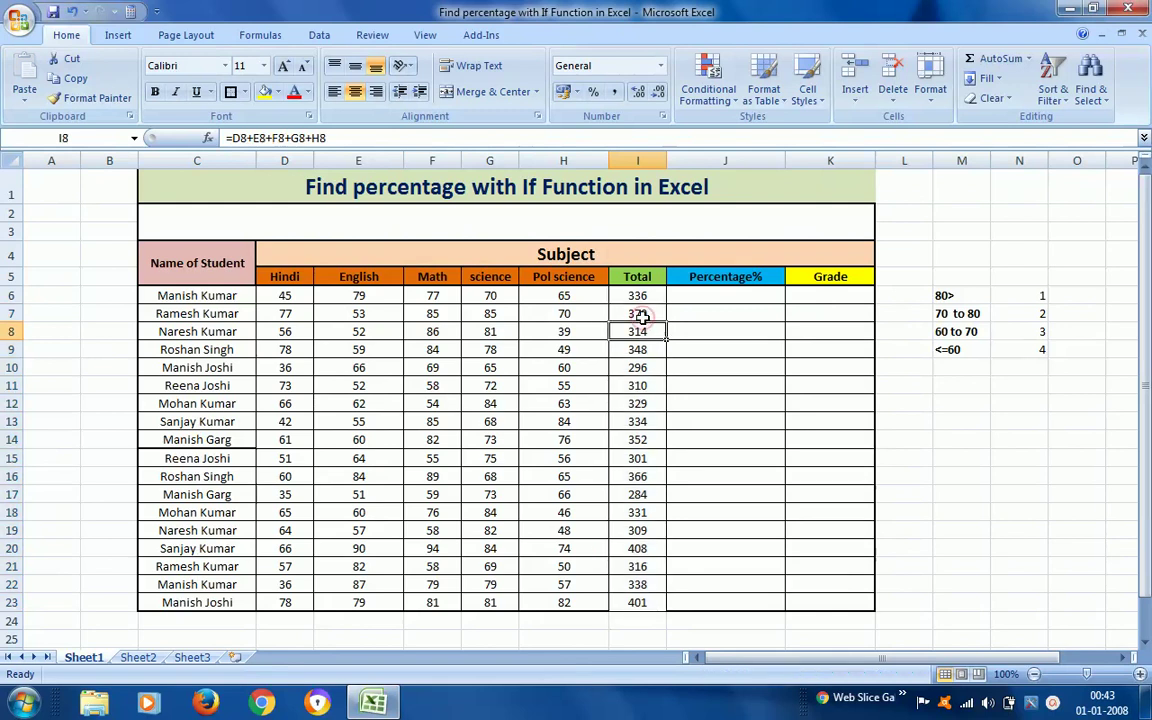
key(Up)
key(Left)
key(Left)
key(Left)
key(Left)
key(Left)
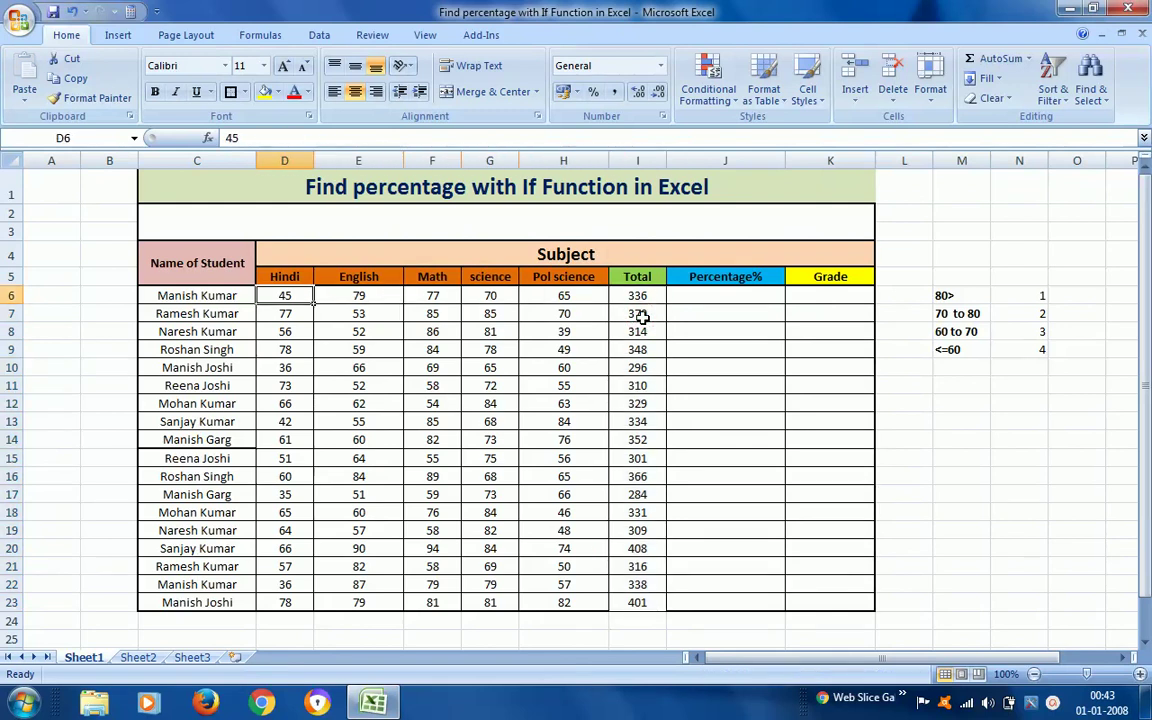
key(Right)
key(Right)
key(Right)
key(Right)
key(Right)
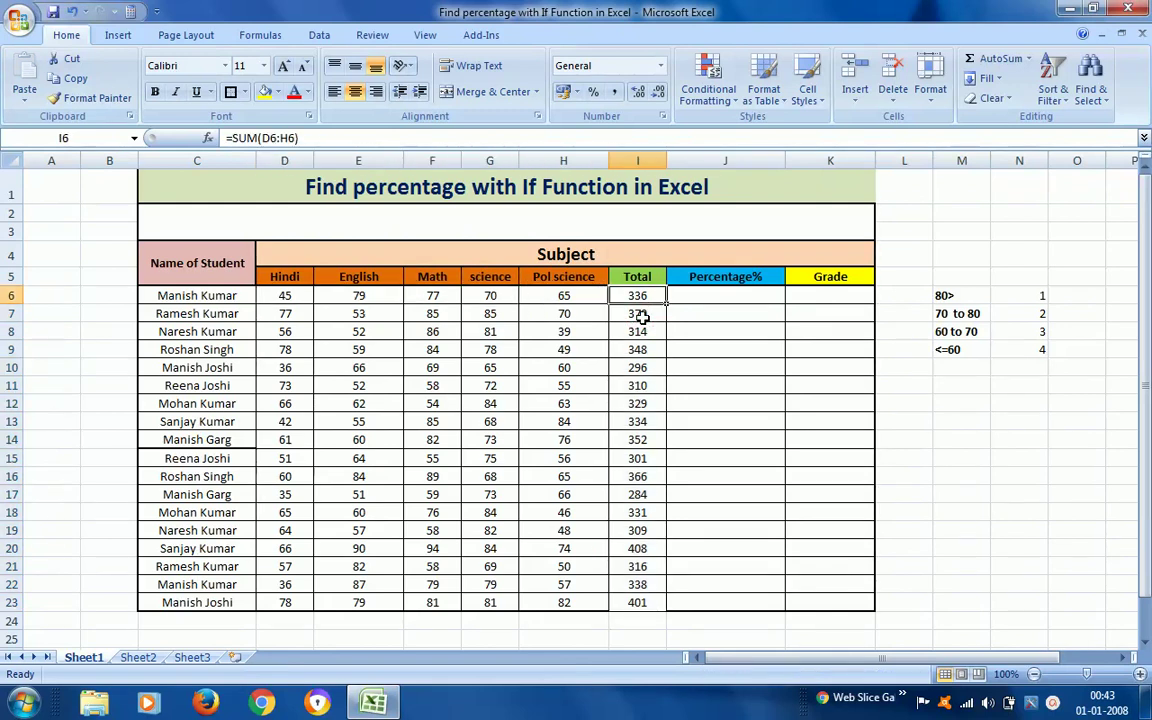
key(Left)
key(Left)
key(Left)
key(Left)
key(Left)
key(Up)
key(Down)
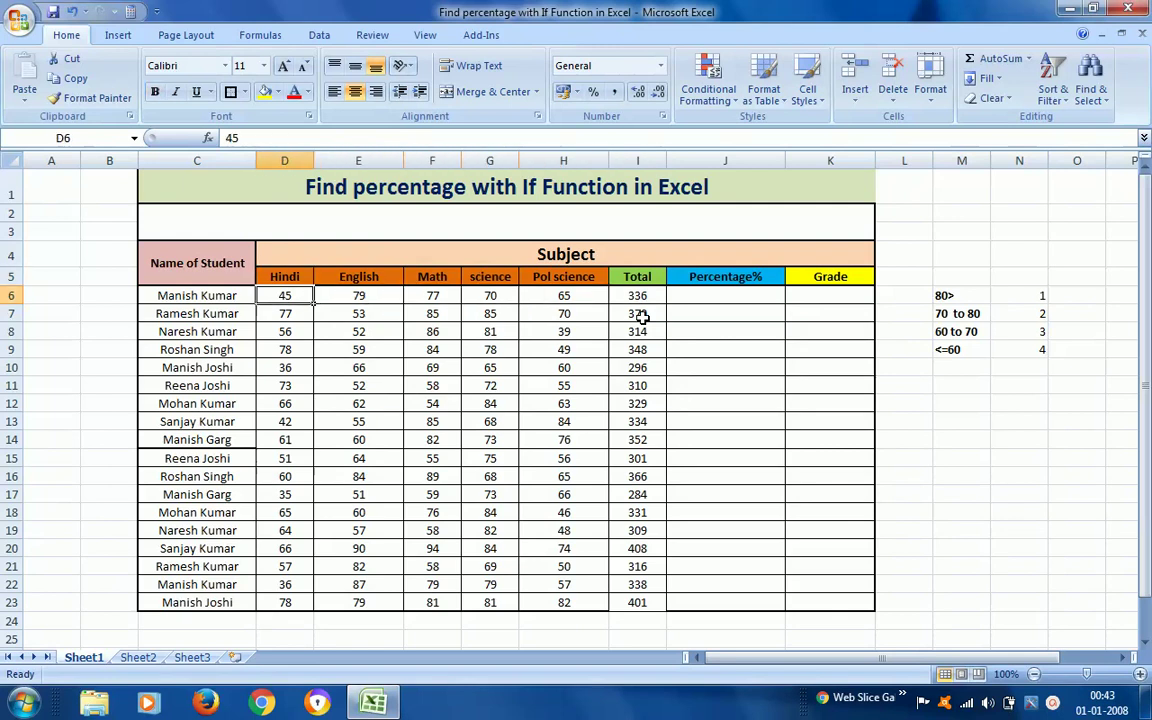
key(Right)
key(Right)
key(Right)
key(Right)
key(Left)
key(Left)
key(Left)
key(Left)
key(shift+Right)
key(shift+Right)
key(shift+Right)
key(shift+Right)
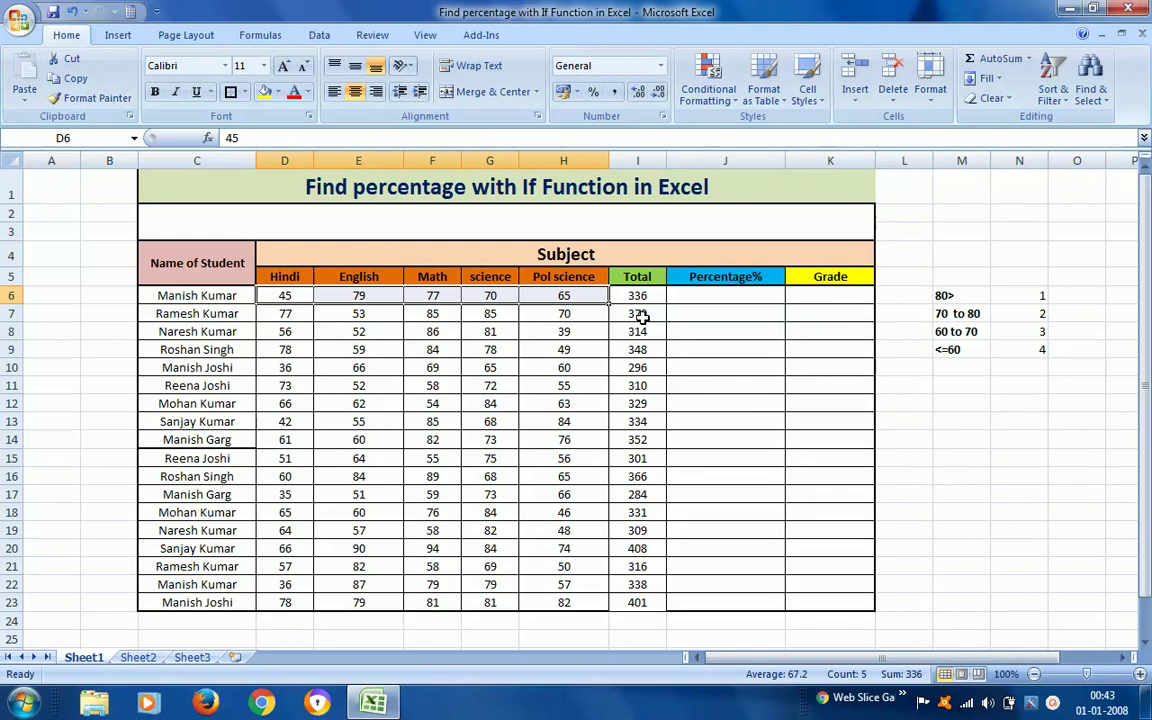
key(Right)
key(ctrl+shift+Down)
key(Right)
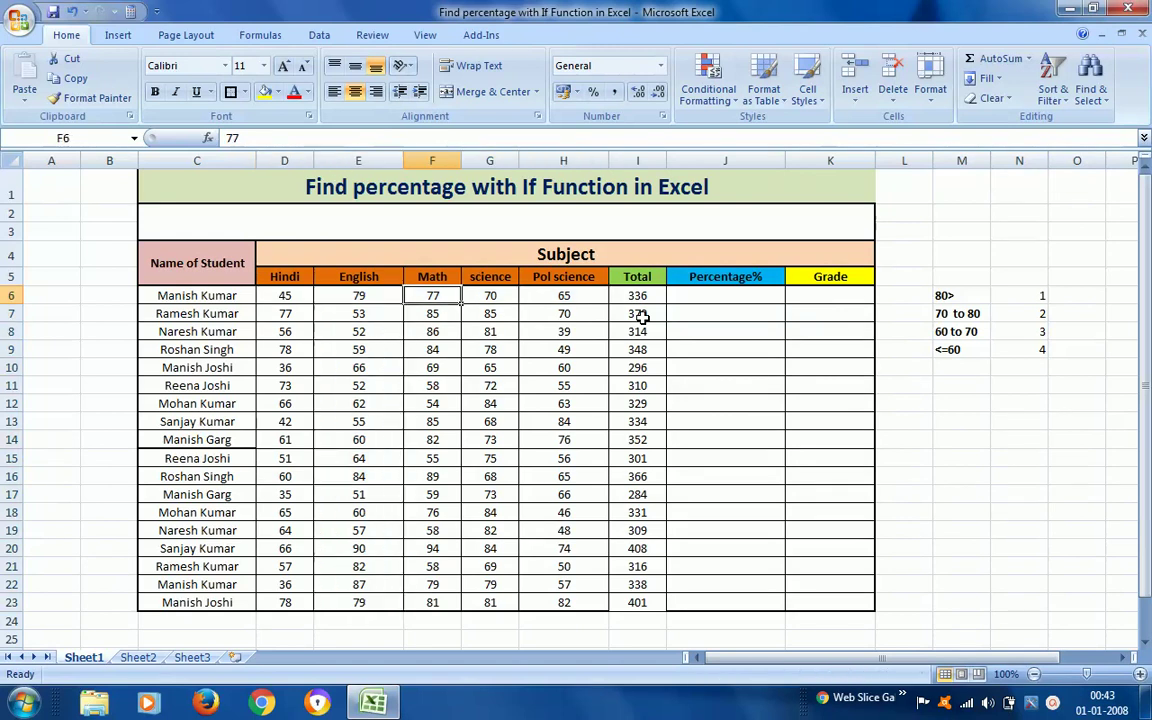
key(Right)
key(Right)
key(Right)
key(Left)
key(Left)
key(Left)
key(Left)
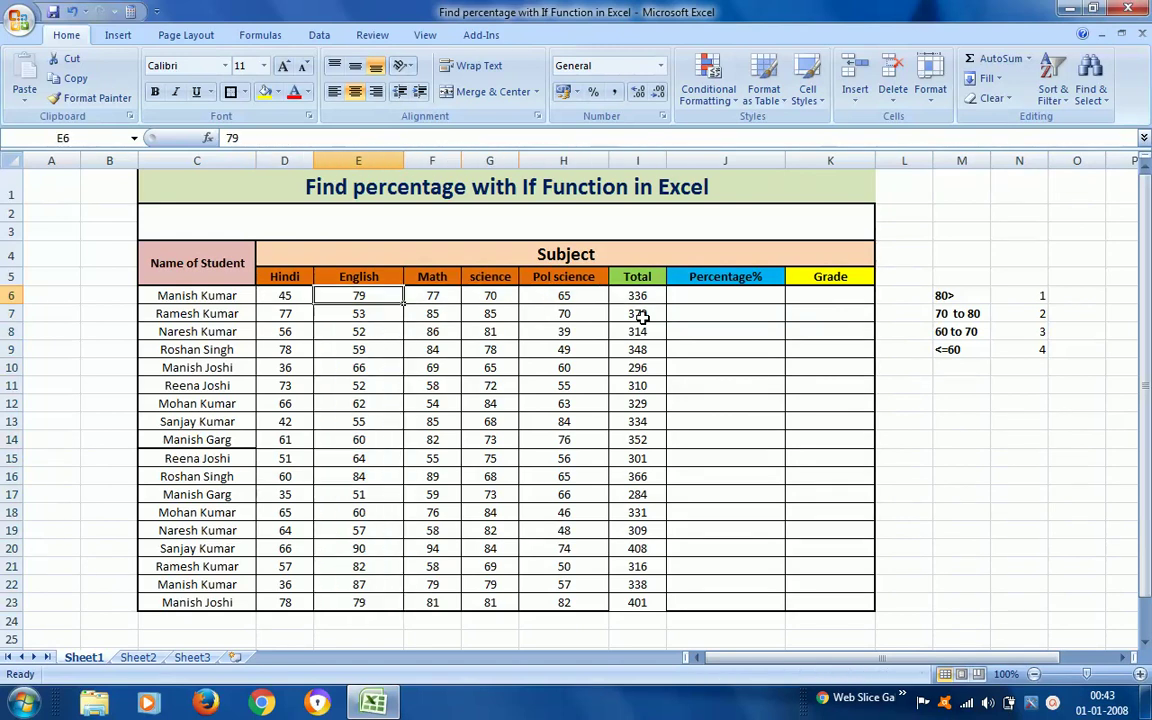
key(Left)
key(Right)
key(Right)
key(Right)
key(Right)
key(Right)
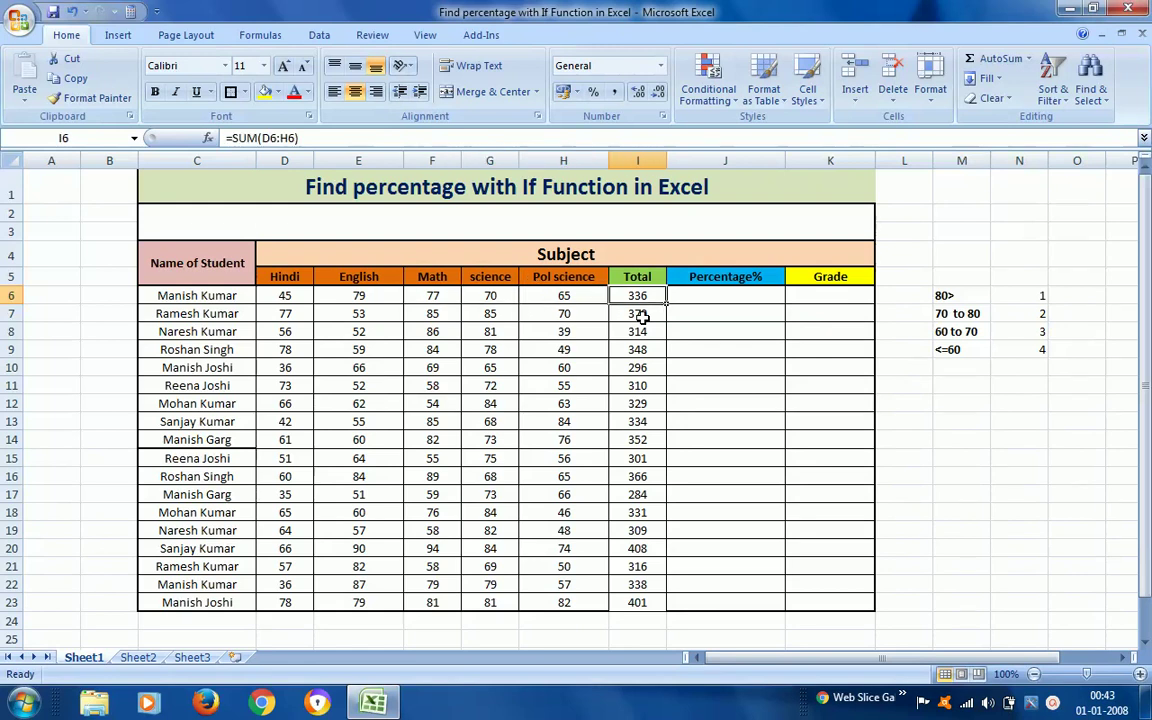
key(ctrl+shift+Down)
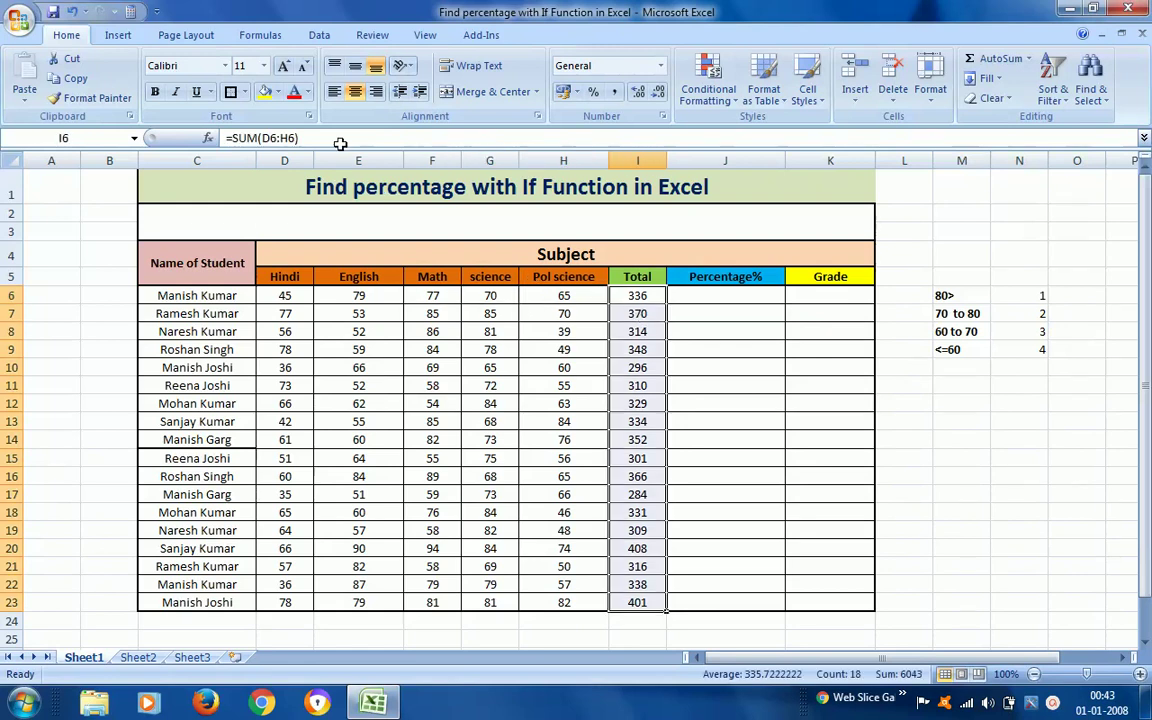
click(230, 91)
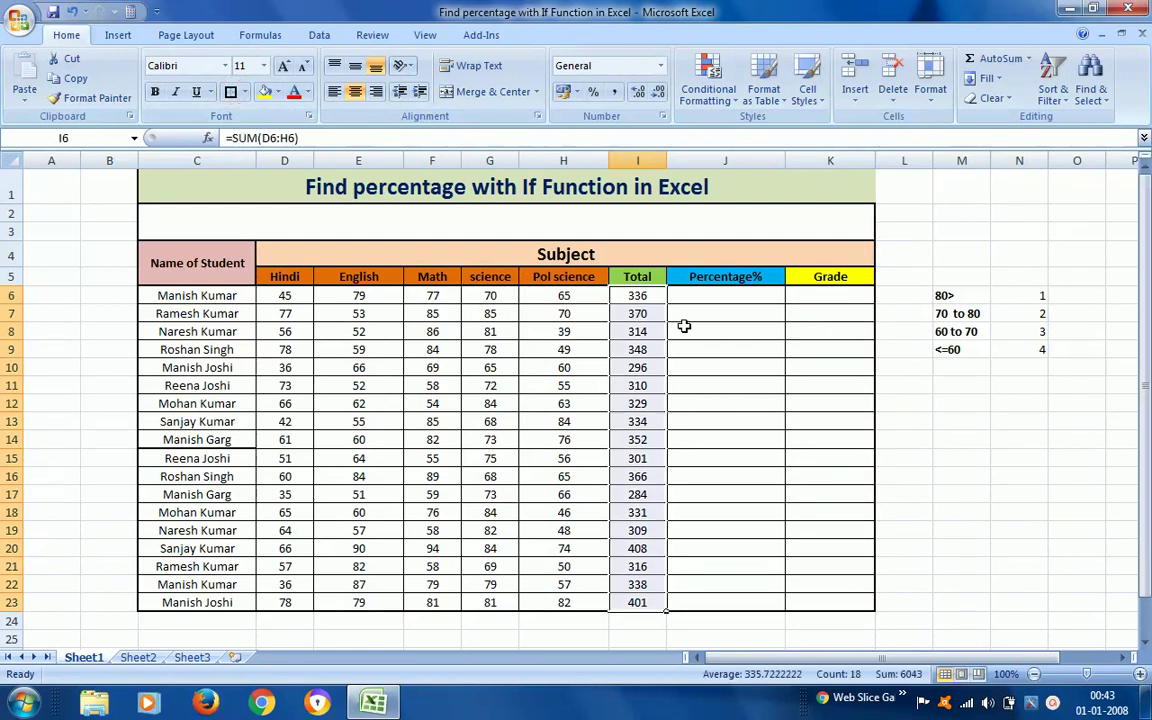
click(697, 314)
click(652, 295)
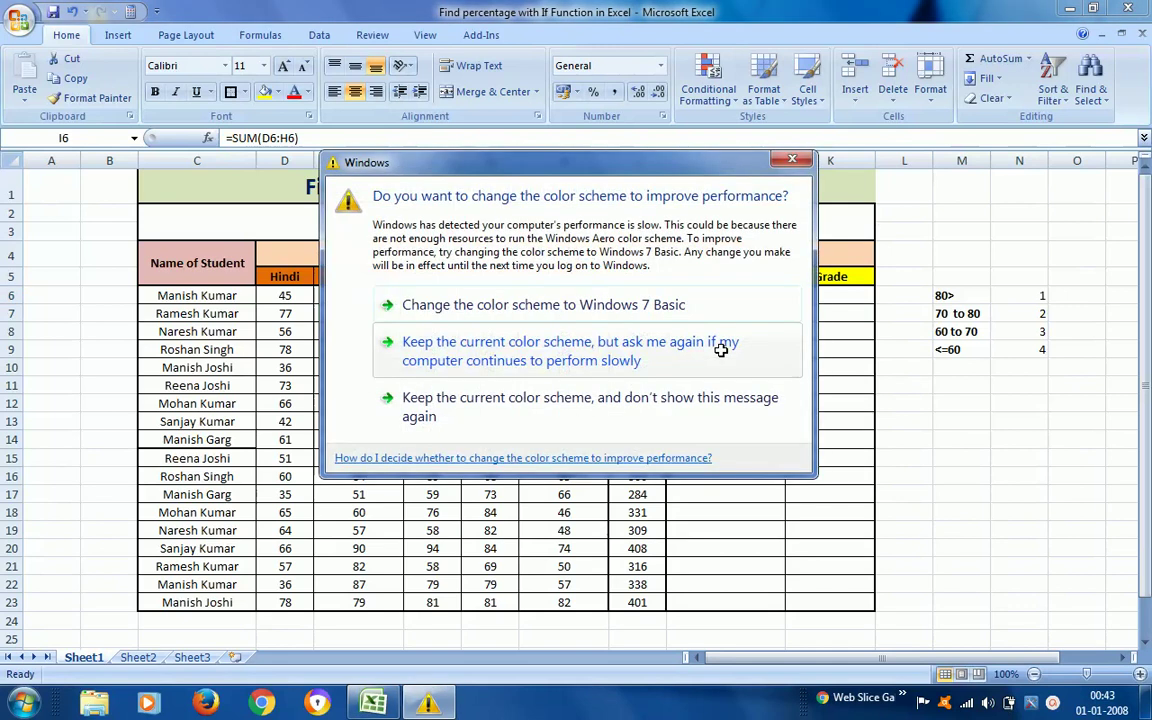
click(538, 360)
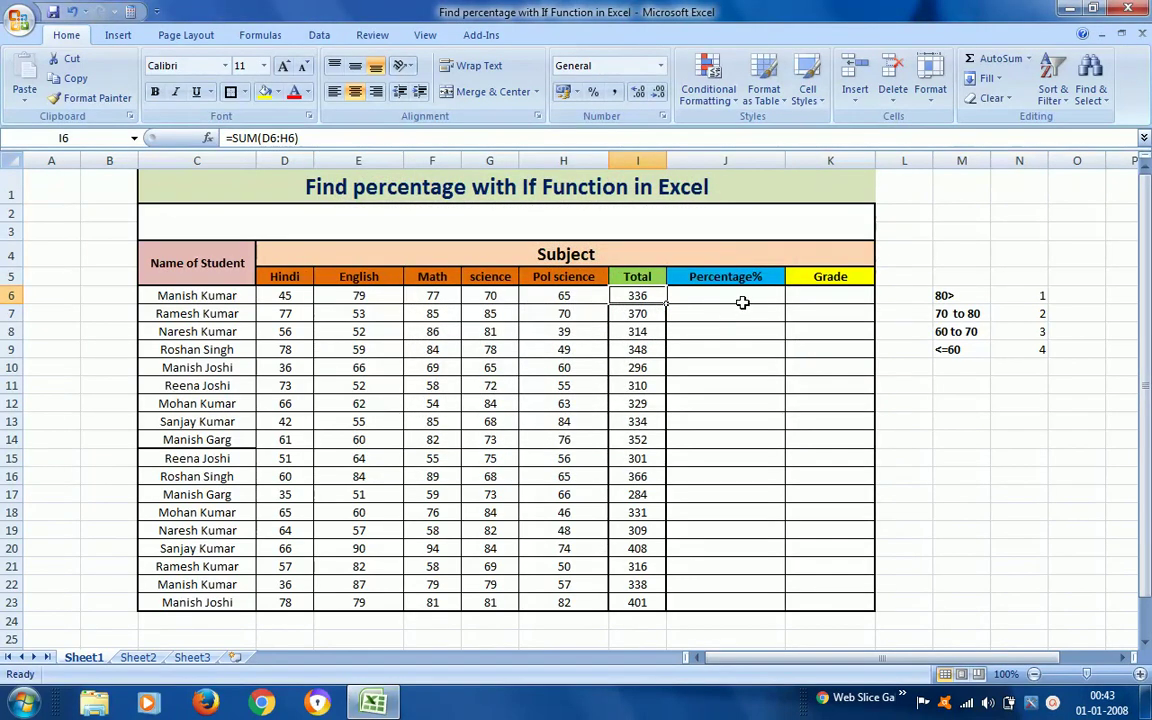
click(743, 303)
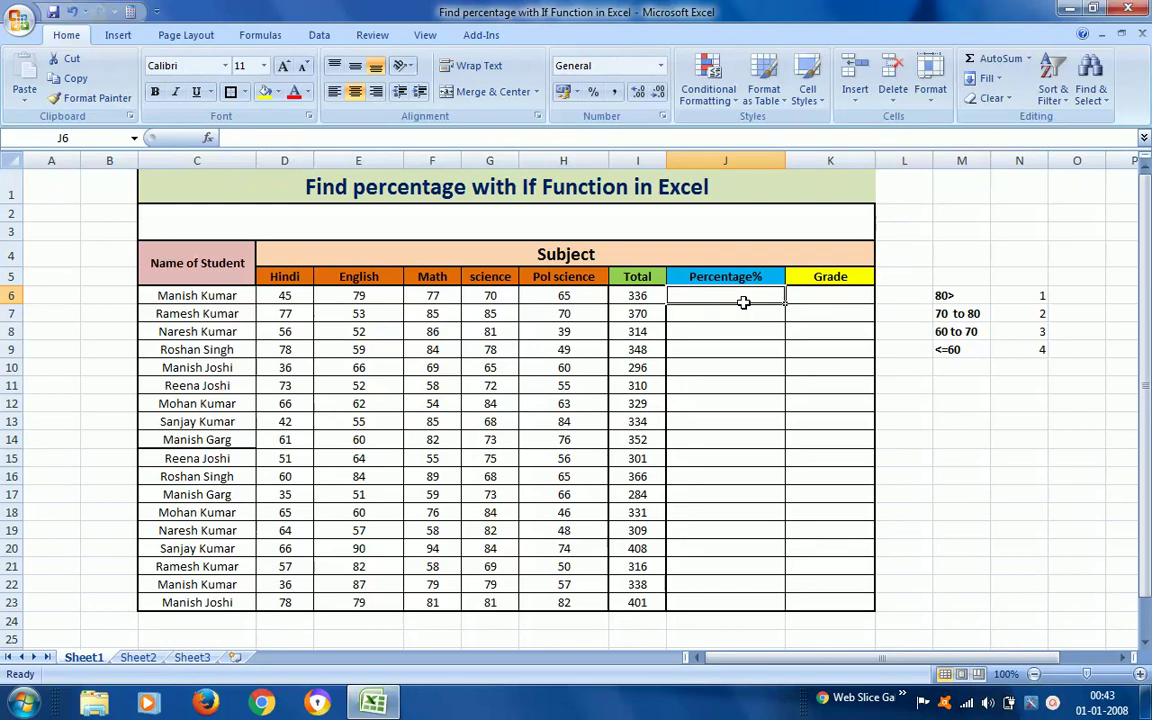
text(=)
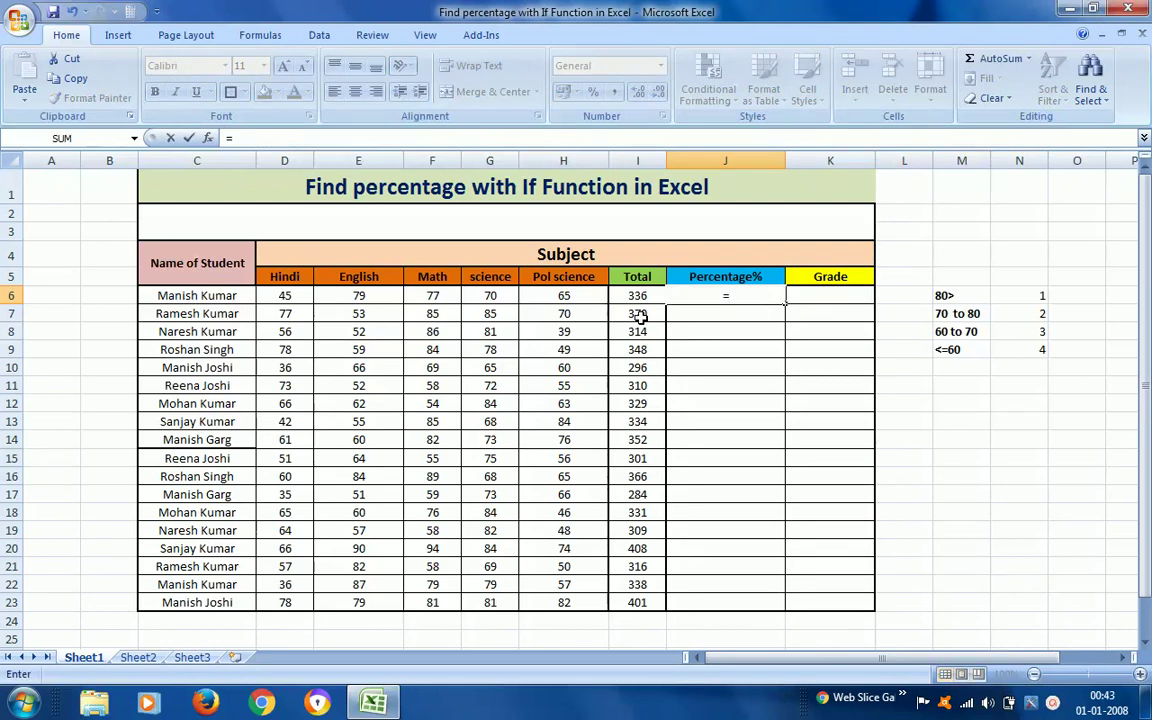
click(639, 300)
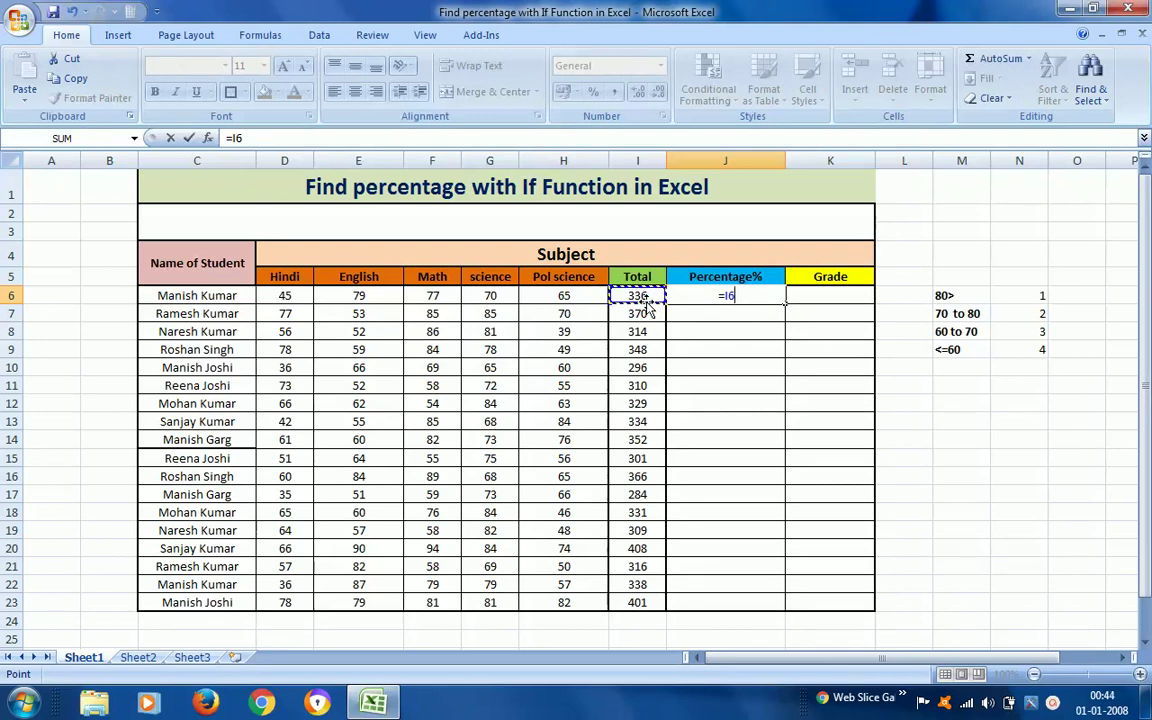
text(/)
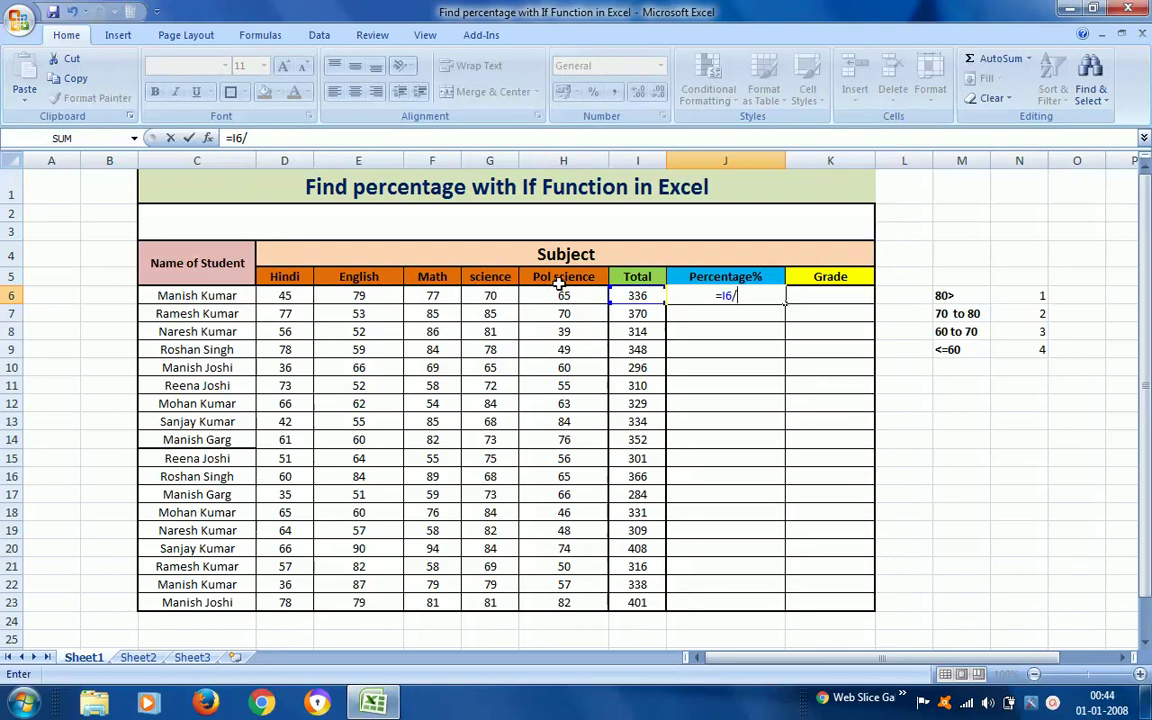
text(5)
text(00)
text(%)
key(Return)
key(Up)
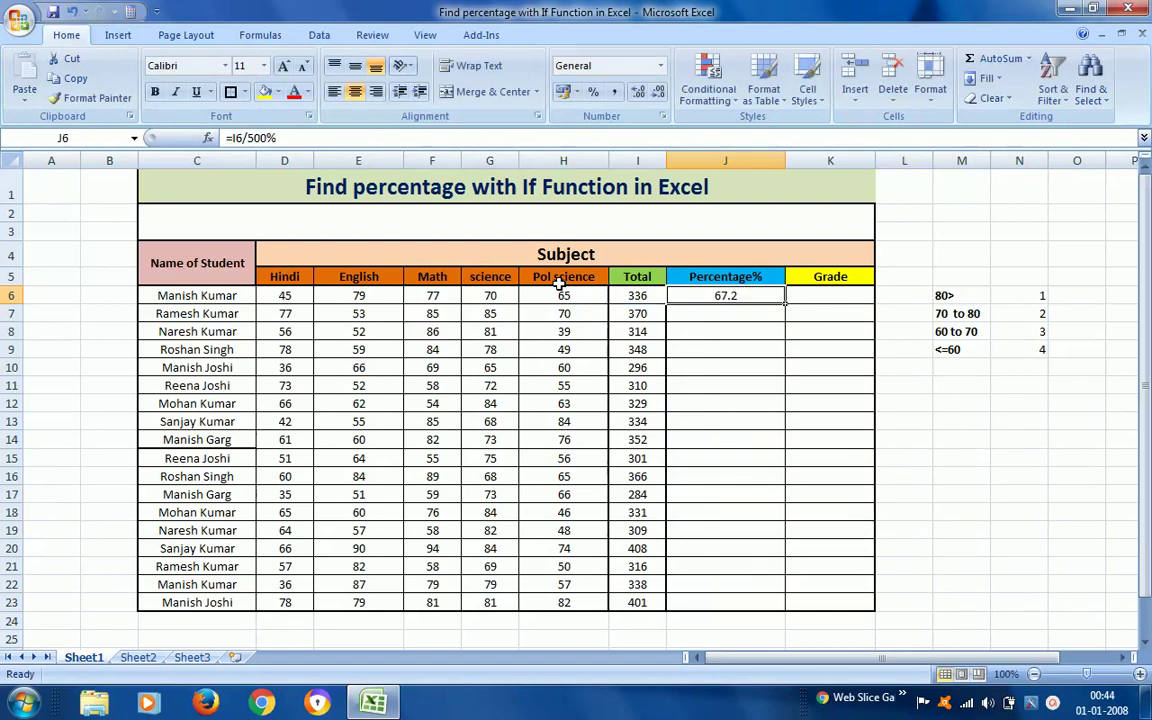
key(ctrl+c)
key(Left)
key(ctrl+Down)
key(Right)
key(ctrl+shift+Up)
key(shift+Down)
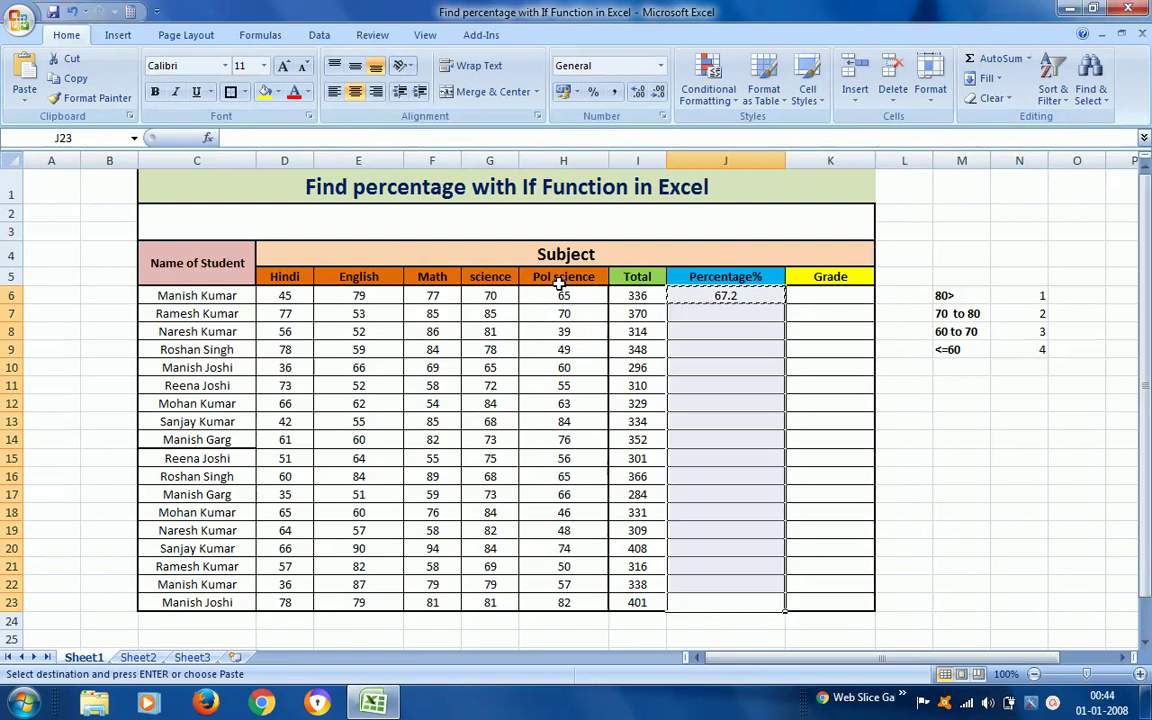
key(ctrl+v)
key(Escape)
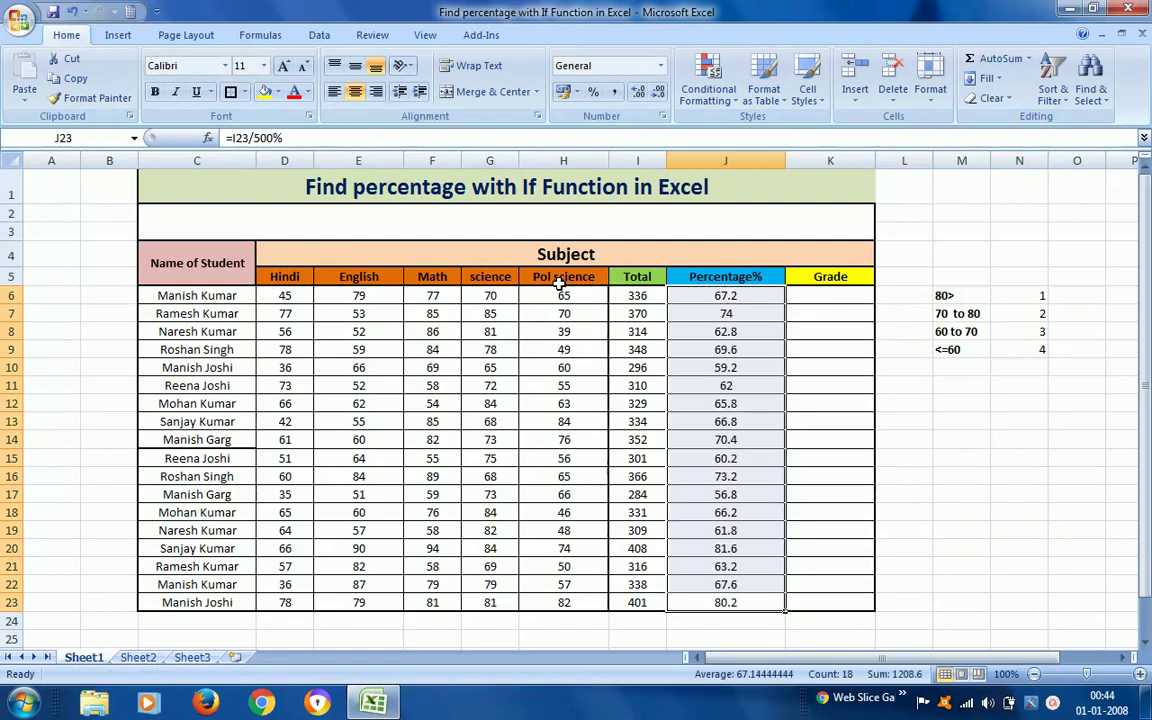
key(ctrl+Up)
key(Down)
key(Down)
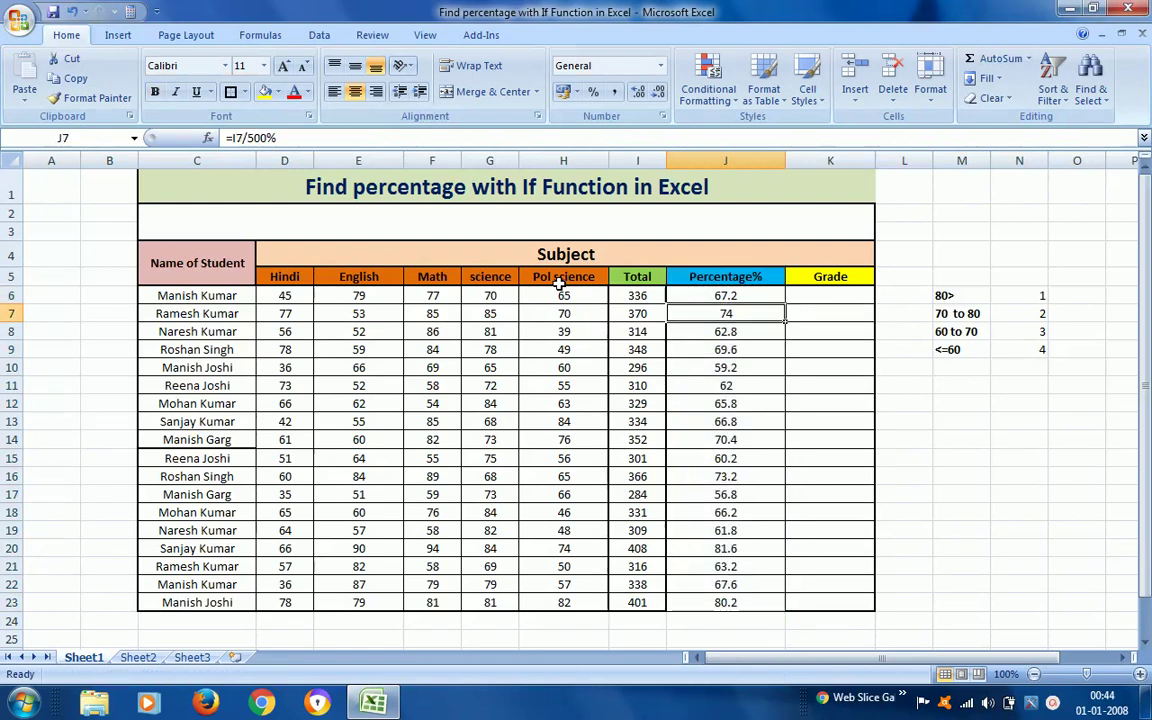
key(Up)
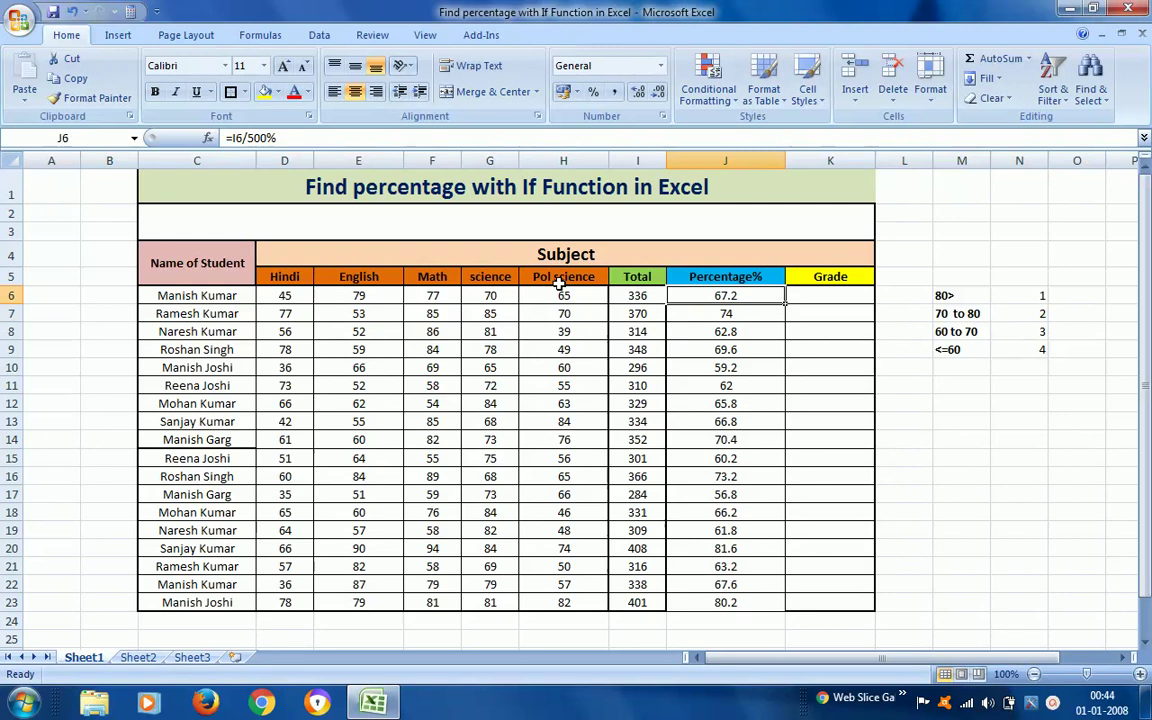
key(Down)
key(Down)
key(Down)
key(Down)
key(Down)
key(Down)
key(Down)
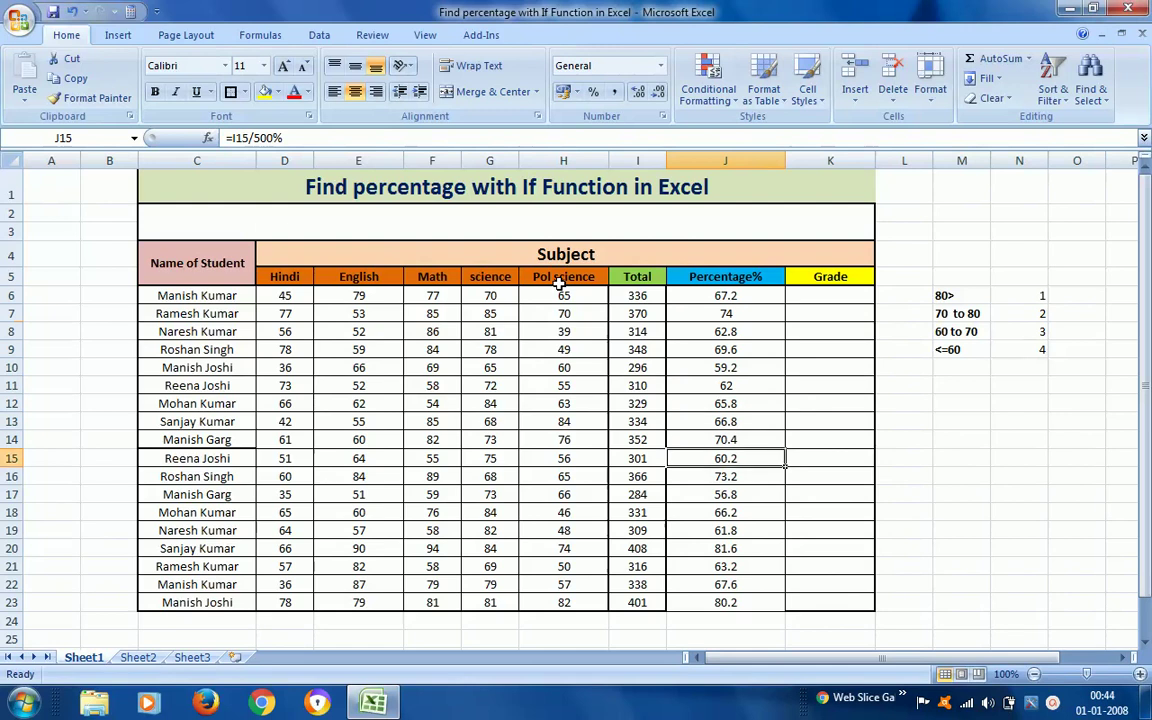
key(Up)
key(Up)
key(Up)
key(Up)
key(Up)
key(ctrl+shift+Down)
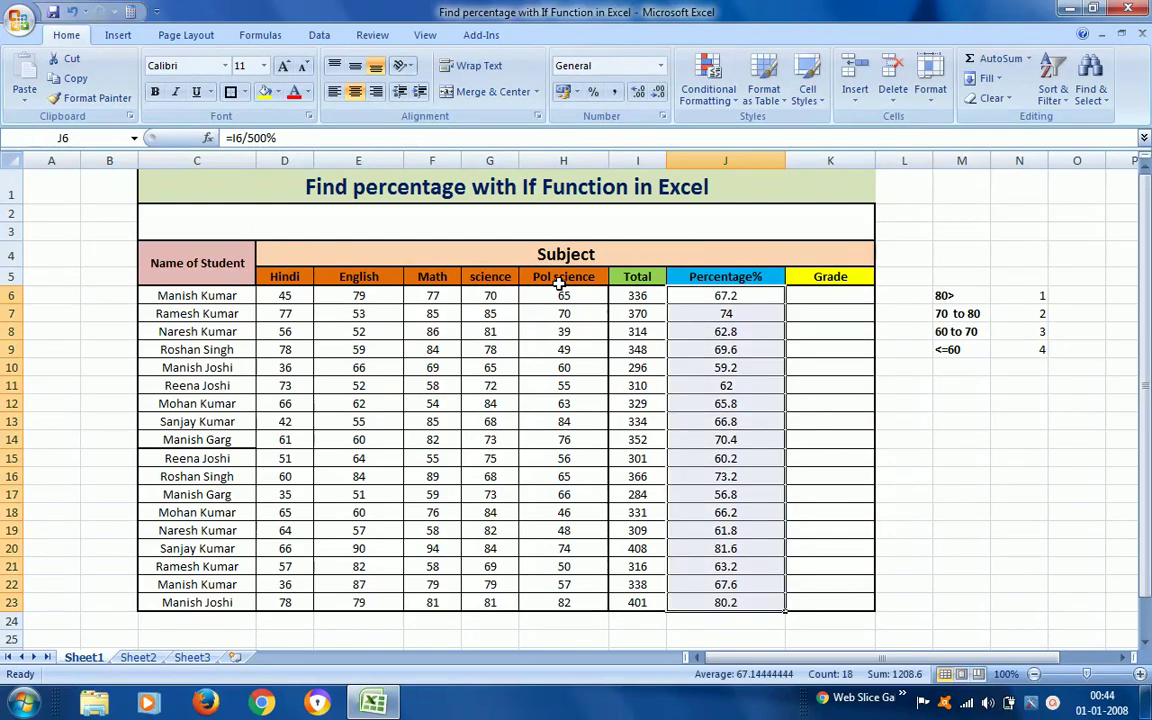
key(Delete)
key(Down)
key(Up)
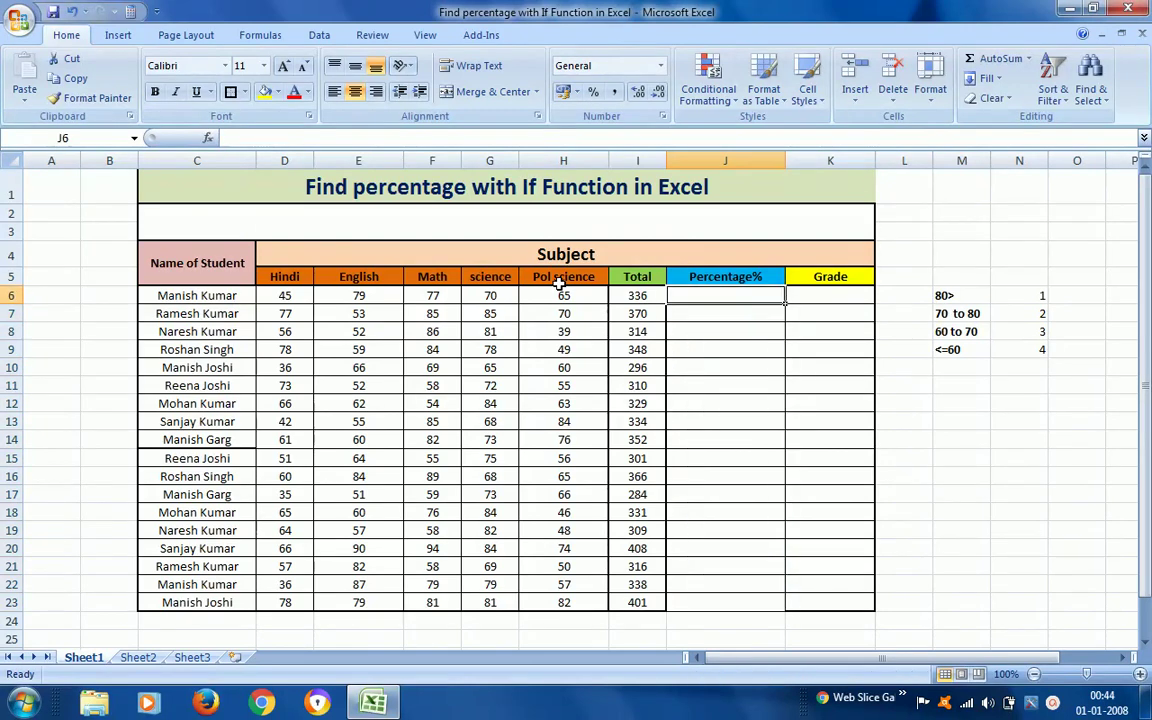
Step: Enter =I6*100/500 in J6 to get the first student's 67.2 percentage
text(=)
key(Left)
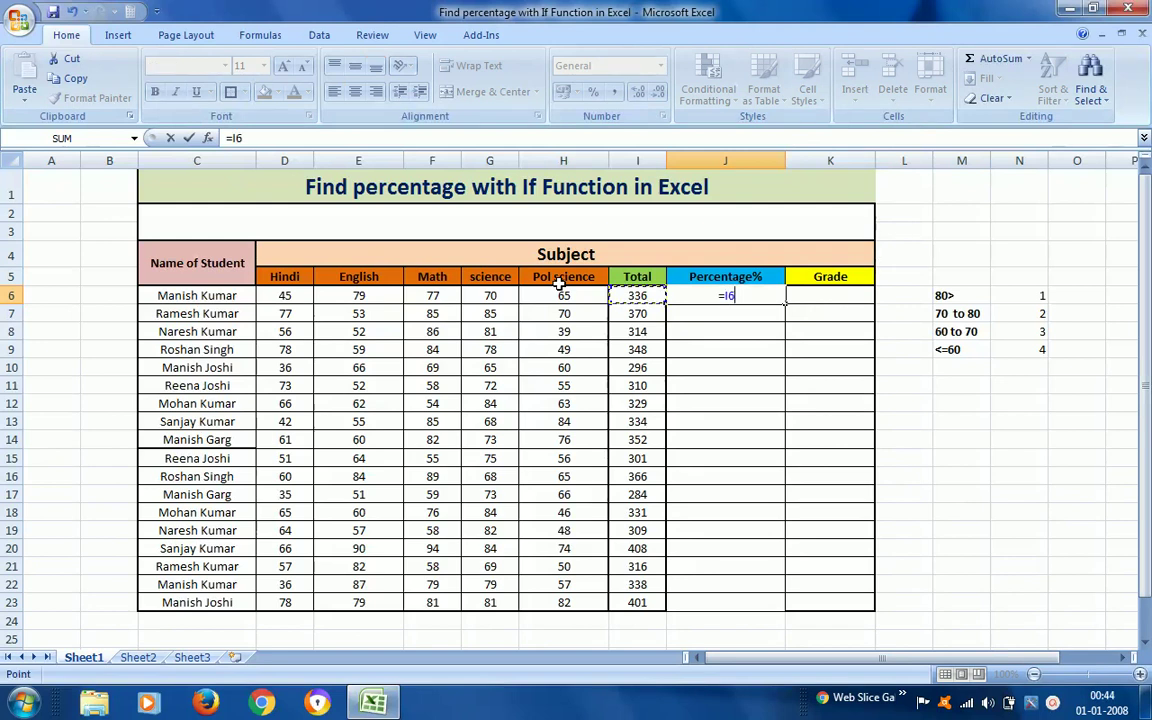
text(*1)
text(00/)
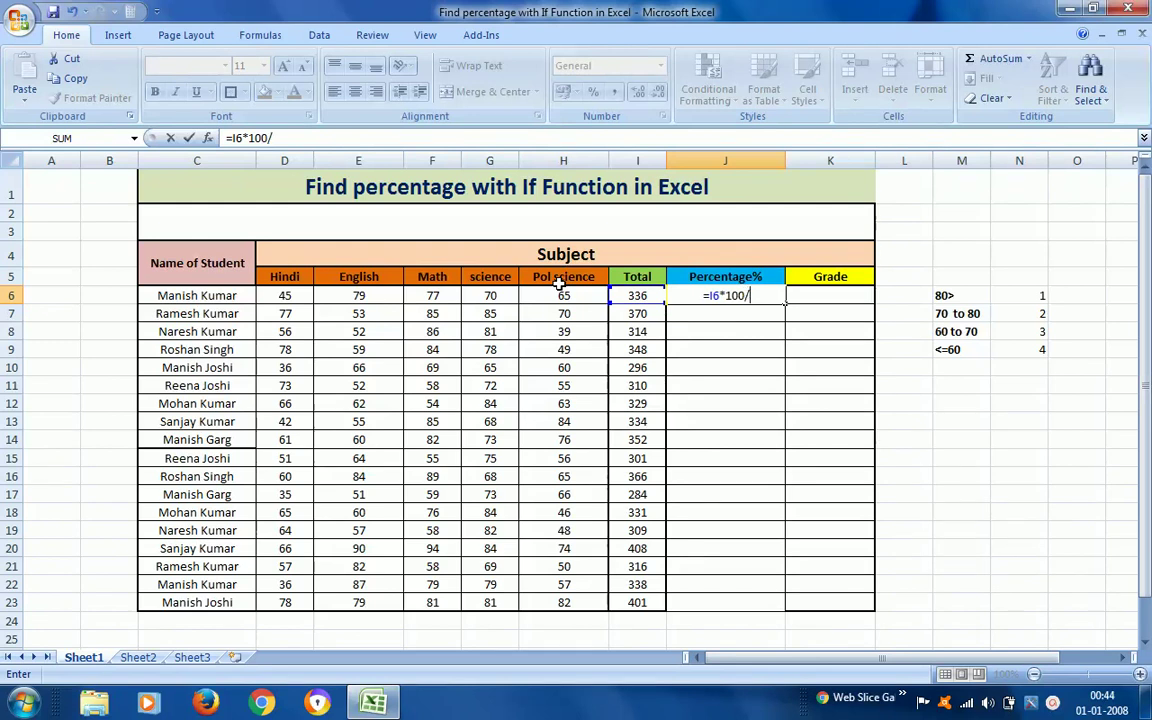
text(500)
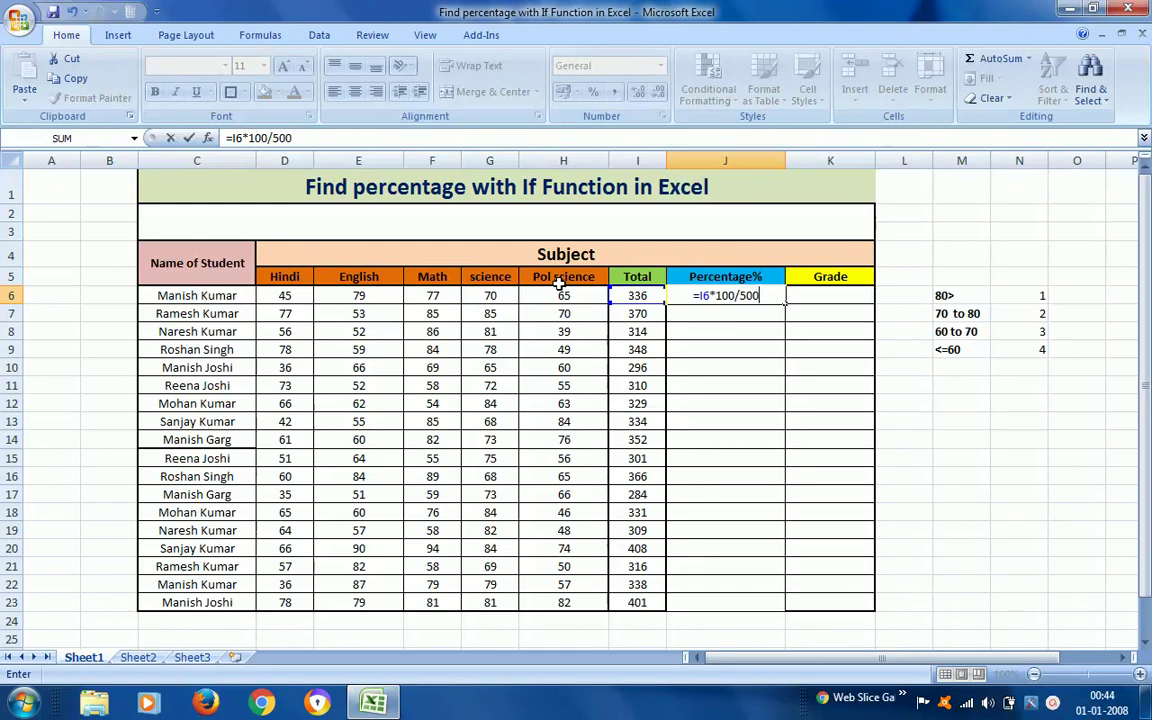
key(Return)
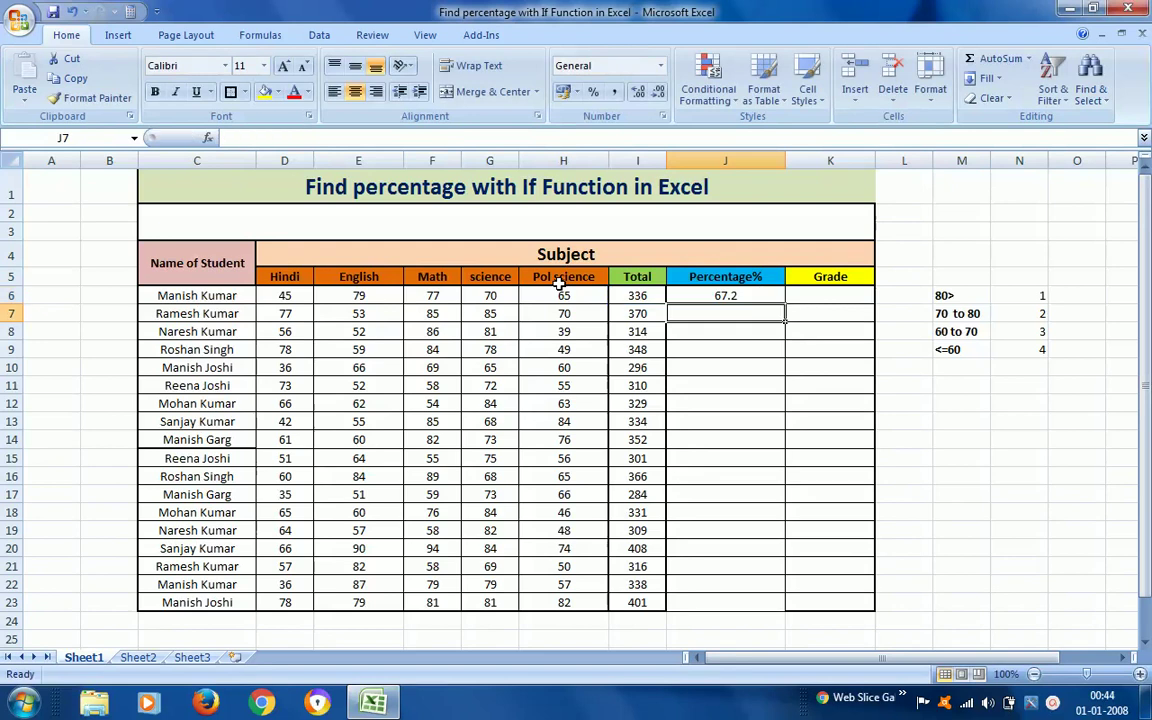
Step: Copy the J6 percentage formula to J6:J23 for every student
key(Up)
key(ctrl+c)
key(Left)
key(ctrl+Down)
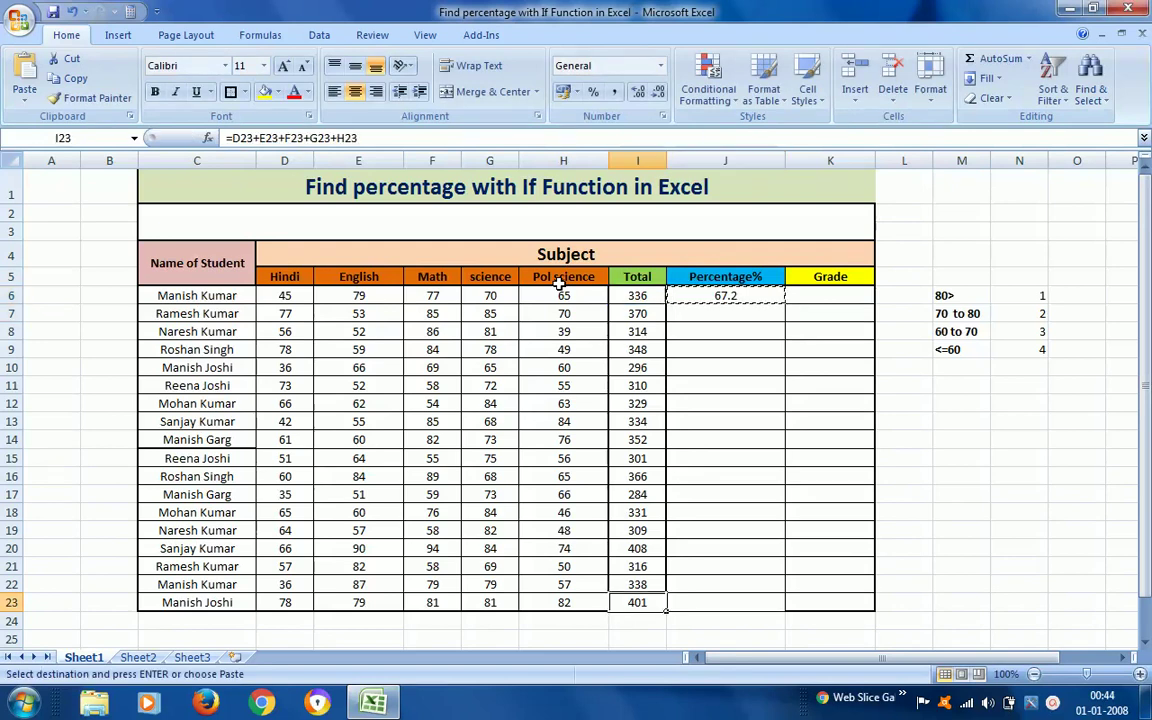
key(Right)
key(ctrl+shift+Up)
key(Return)
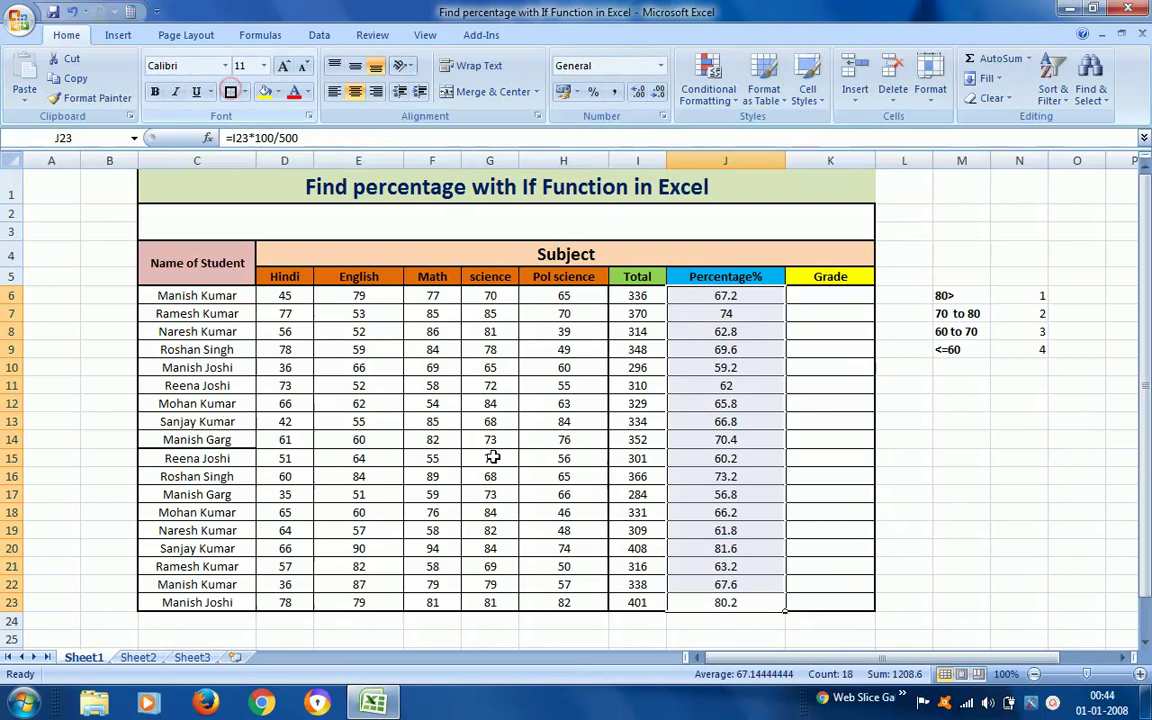
click(749, 297)
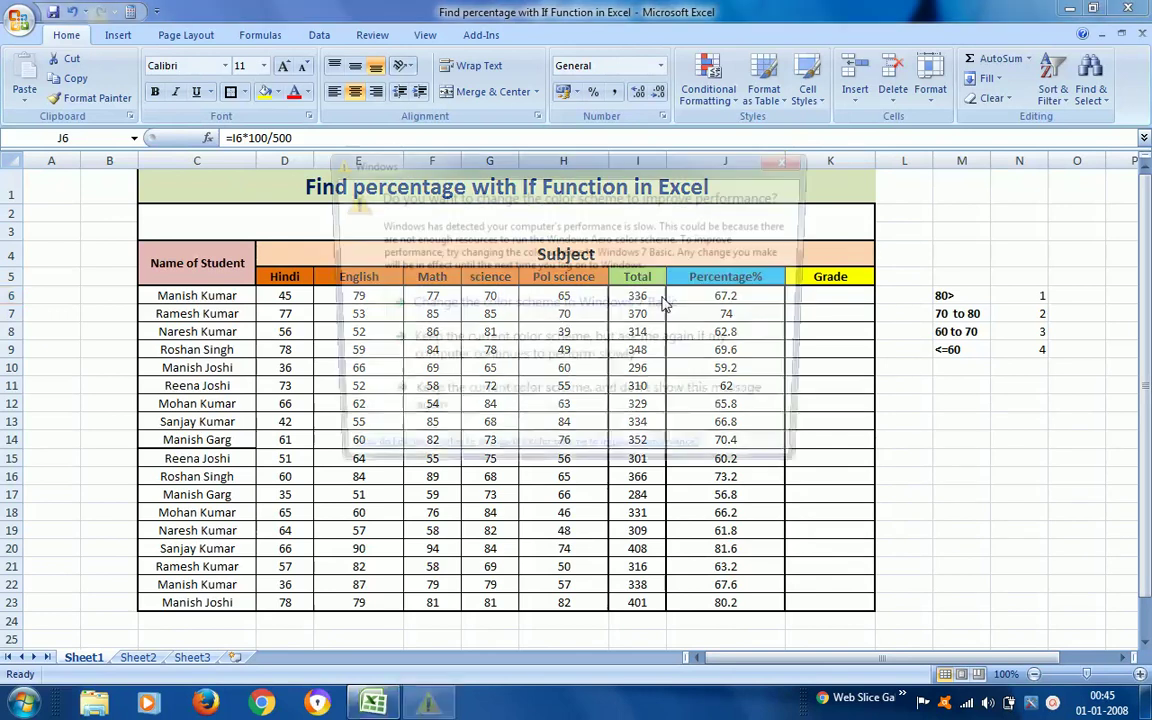
click(549, 345)
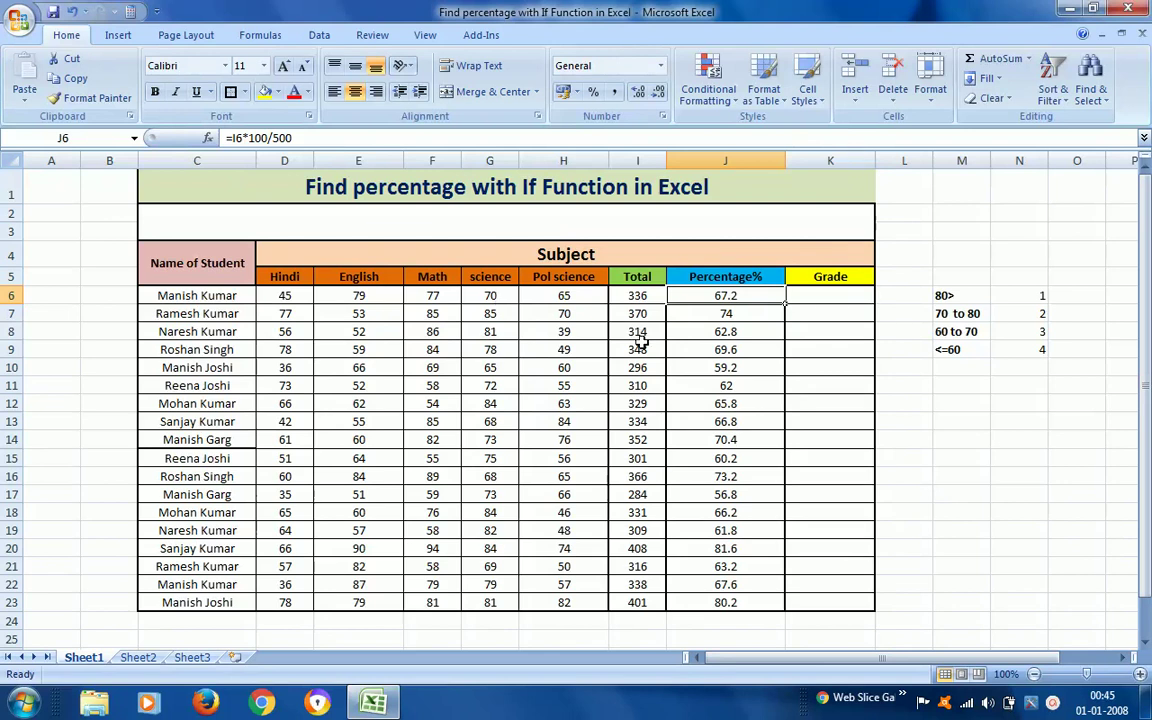
click(642, 296)
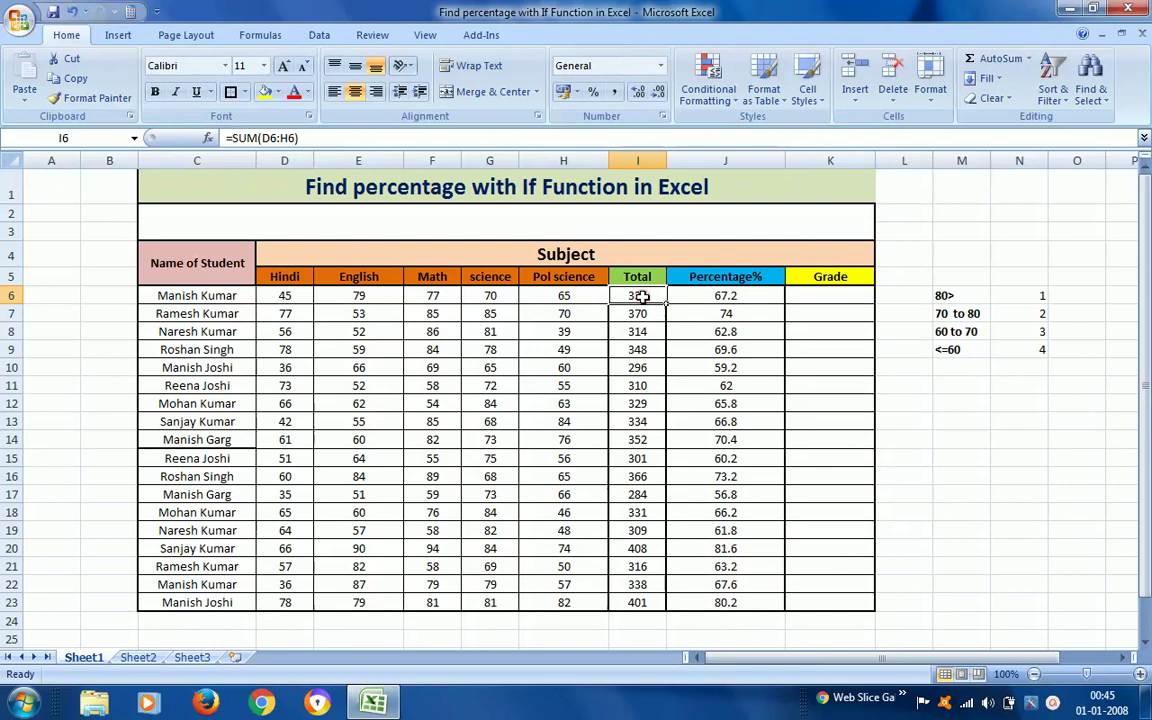
click(715, 292)
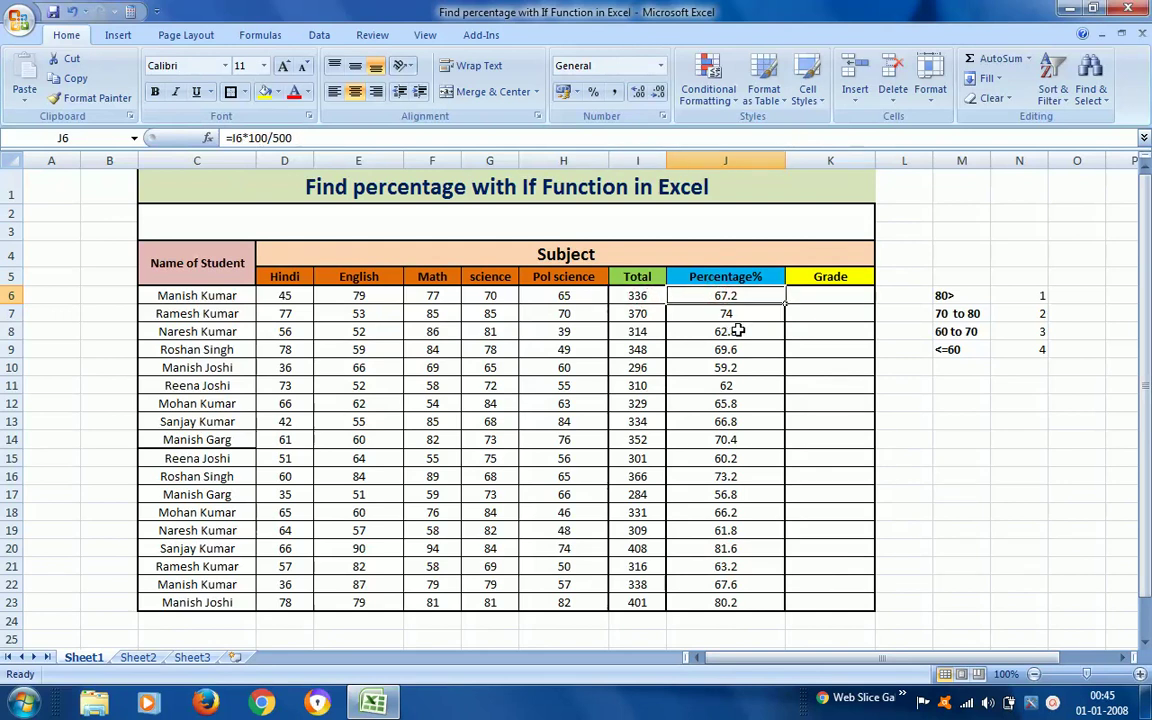
click(735, 330)
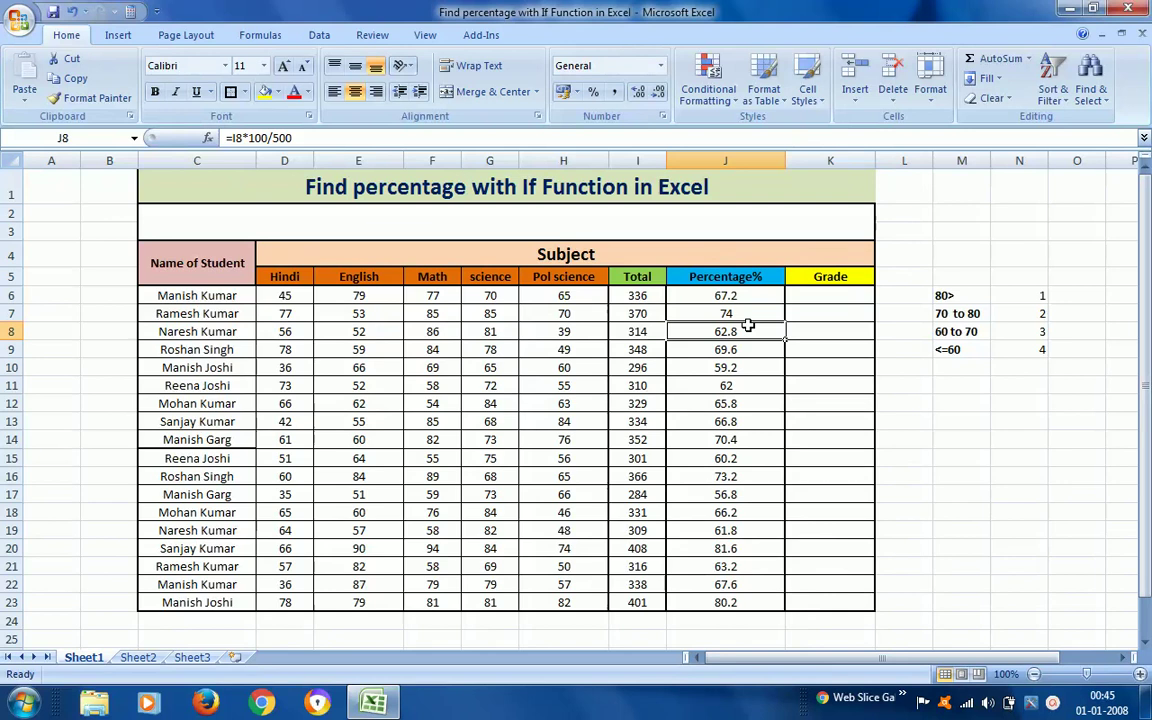
click(728, 296)
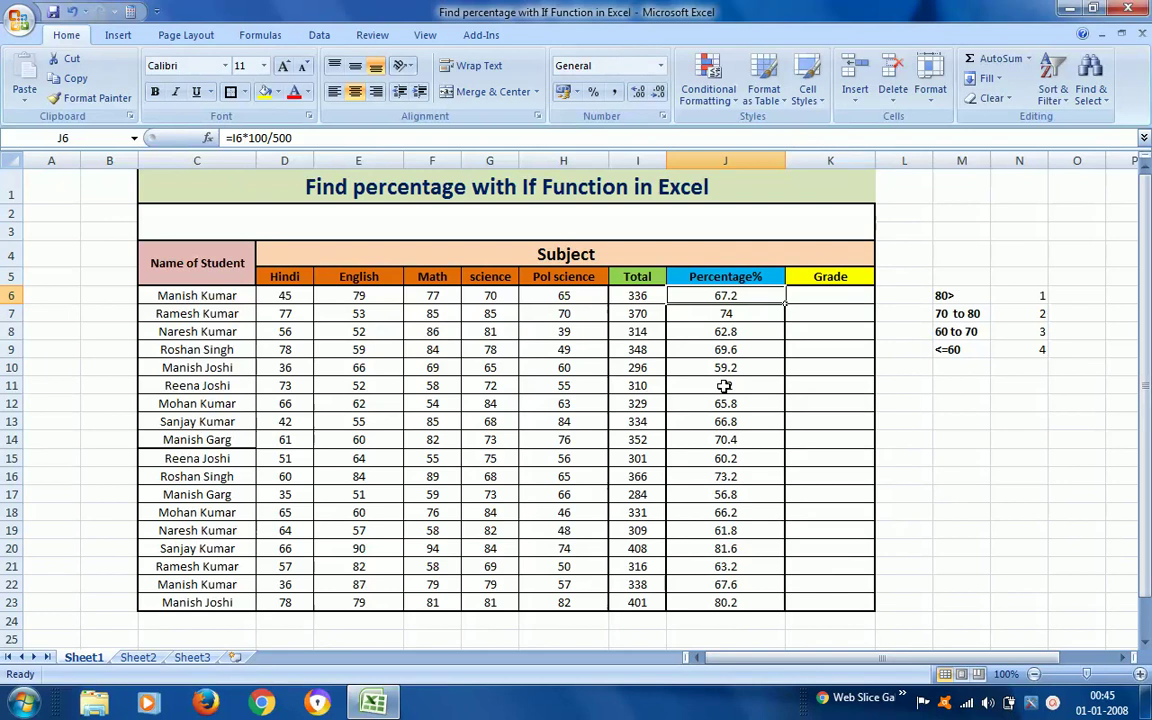
click(645, 313)
click(650, 297)
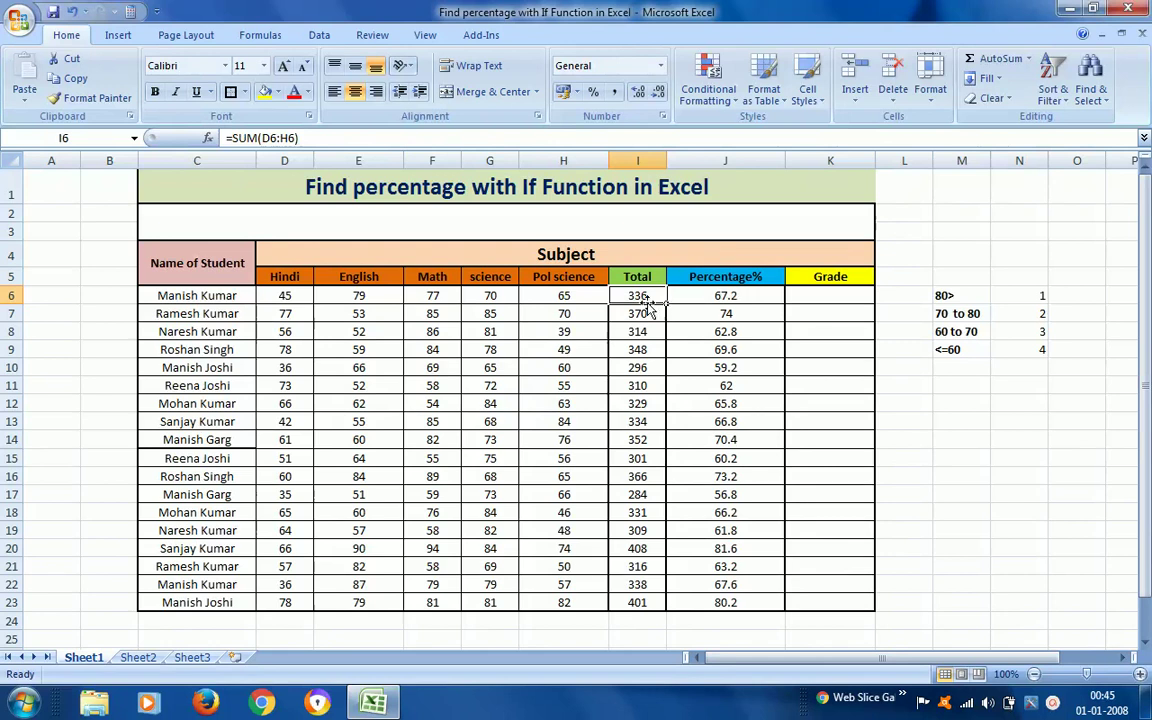
click(745, 298)
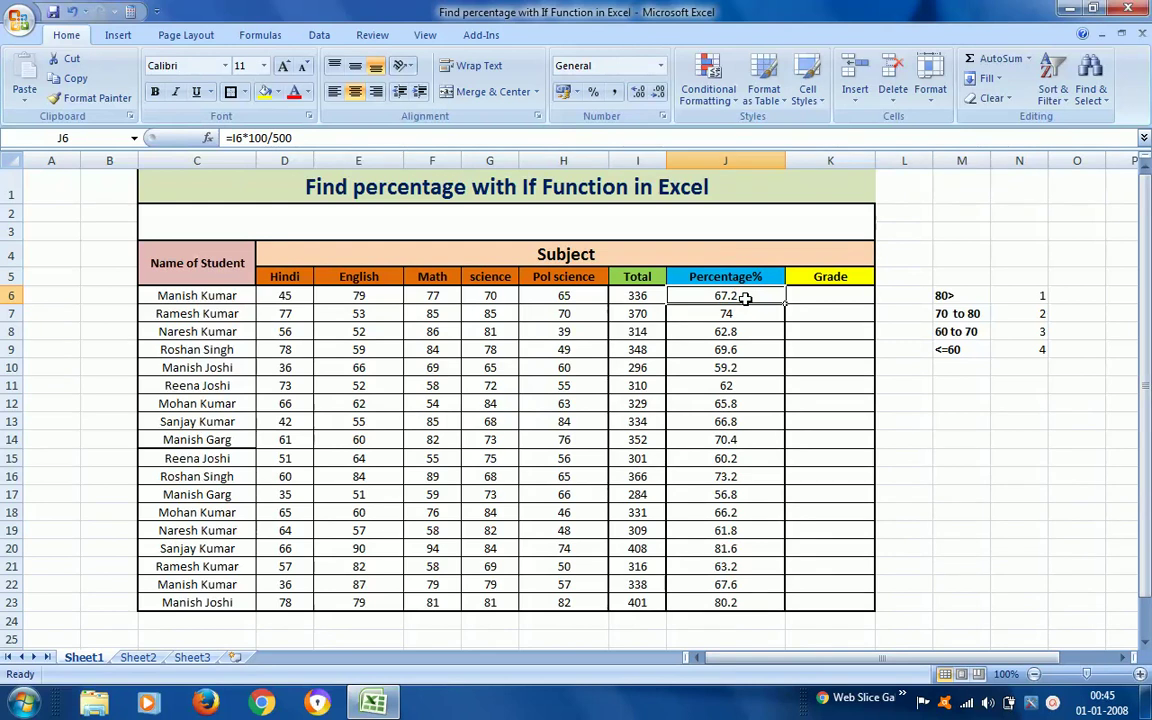
click(843, 298)
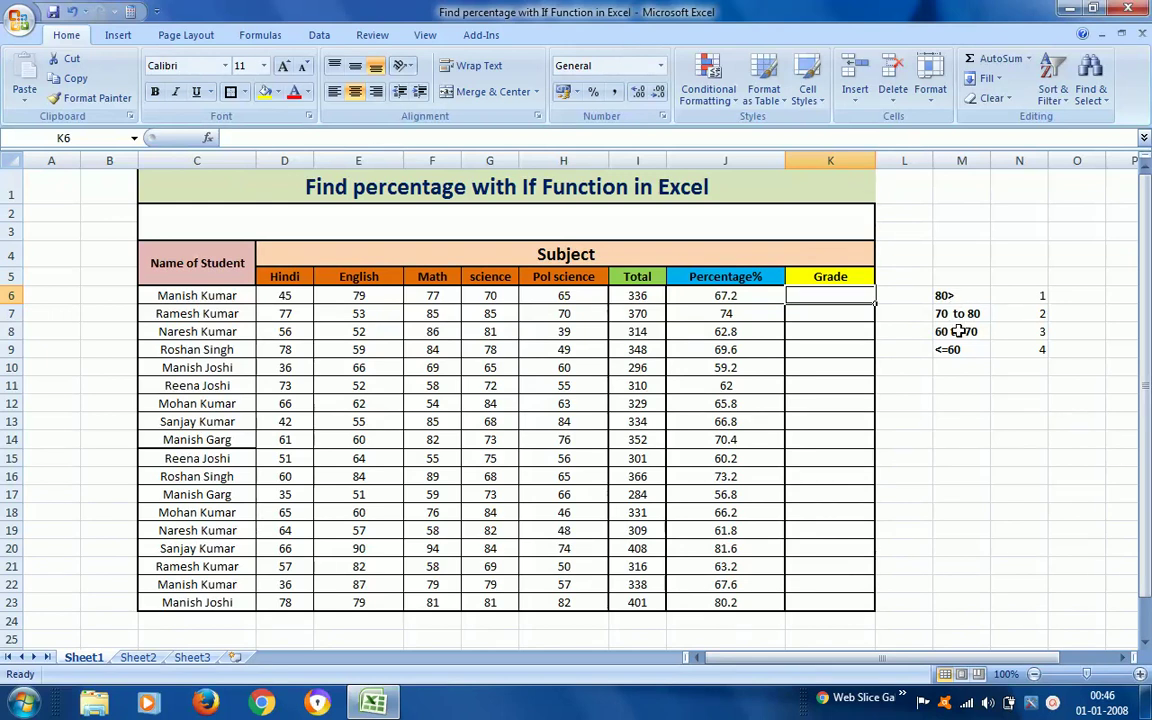
click(1040, 296)
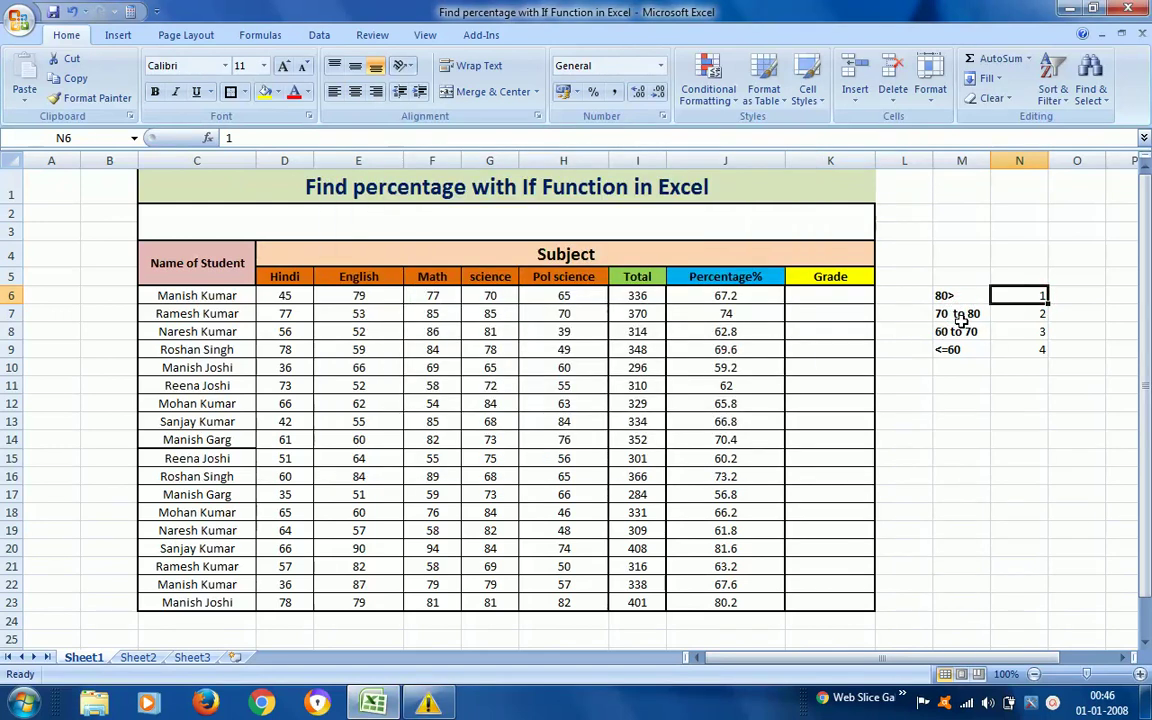
click(960, 318)
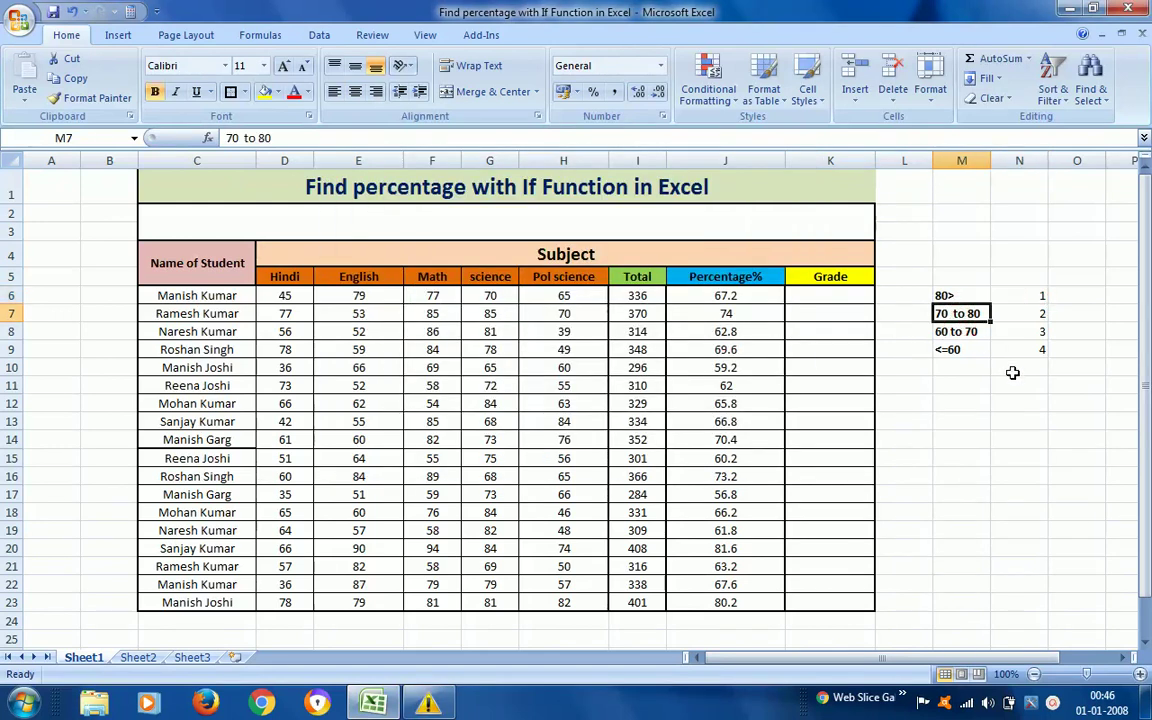
click(1040, 318)
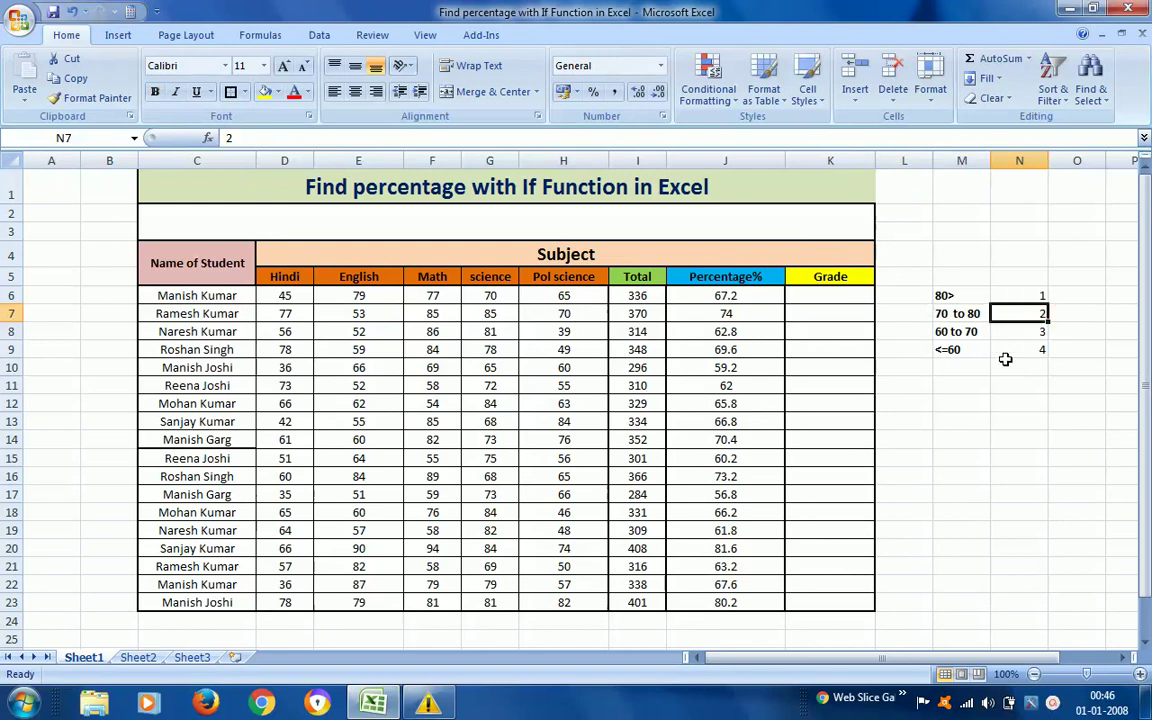
click(959, 331)
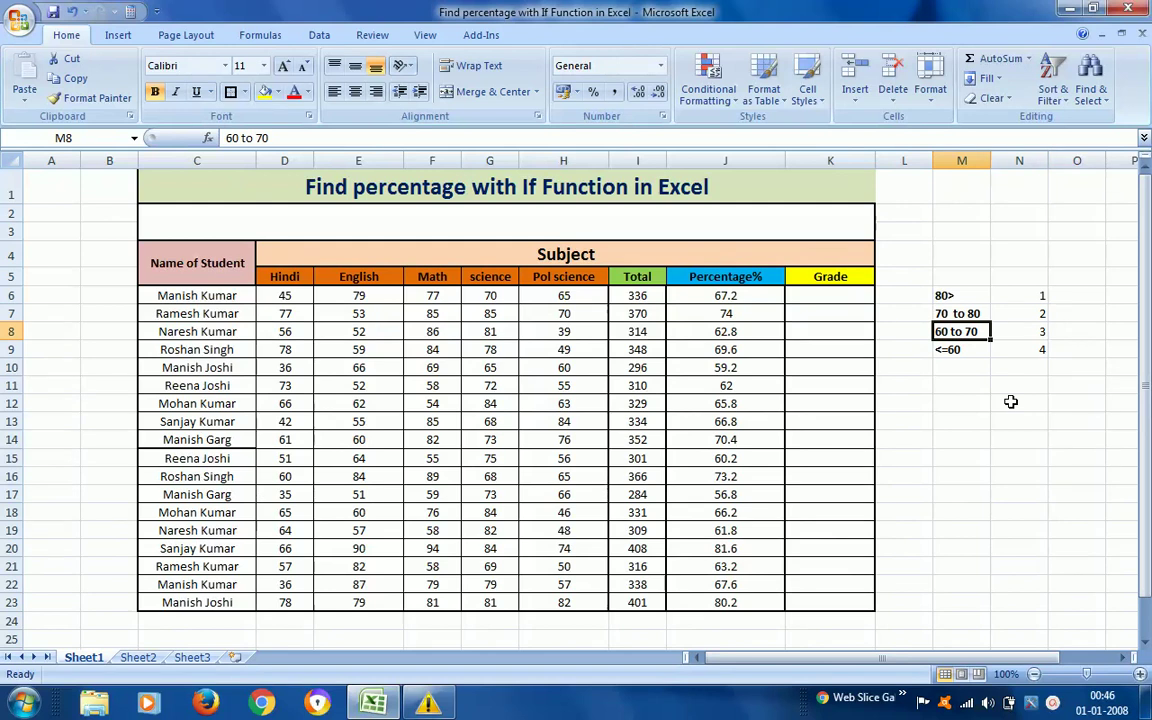
click(1024, 331)
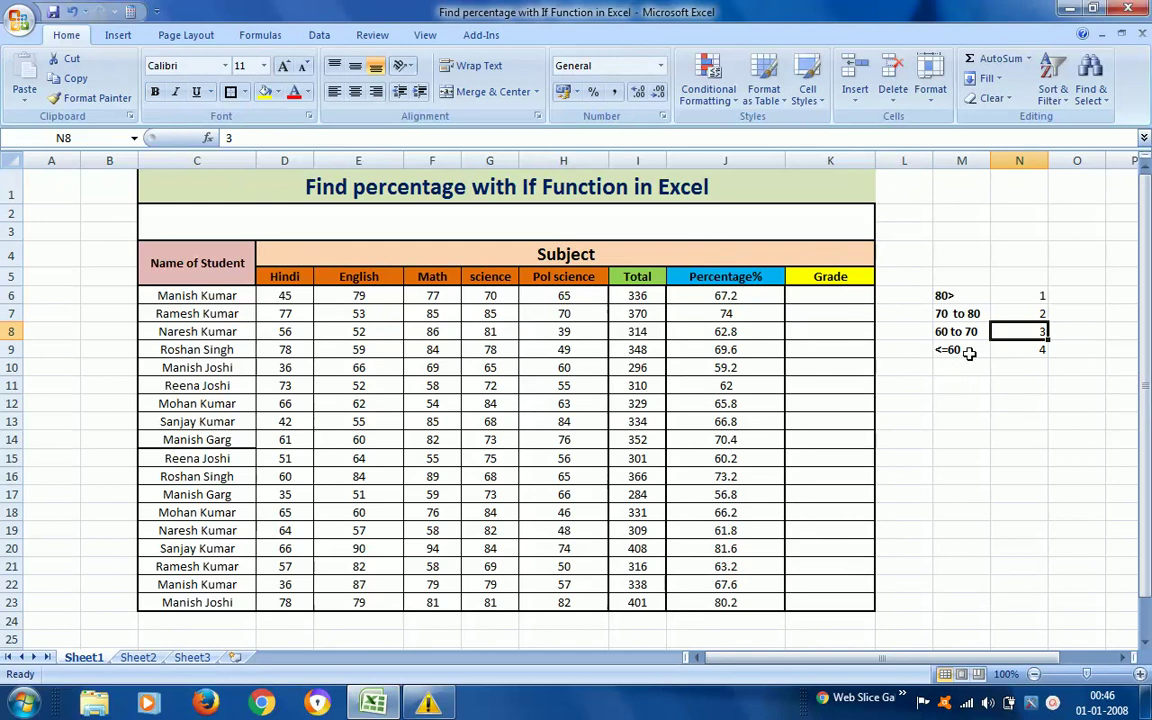
click(1041, 354)
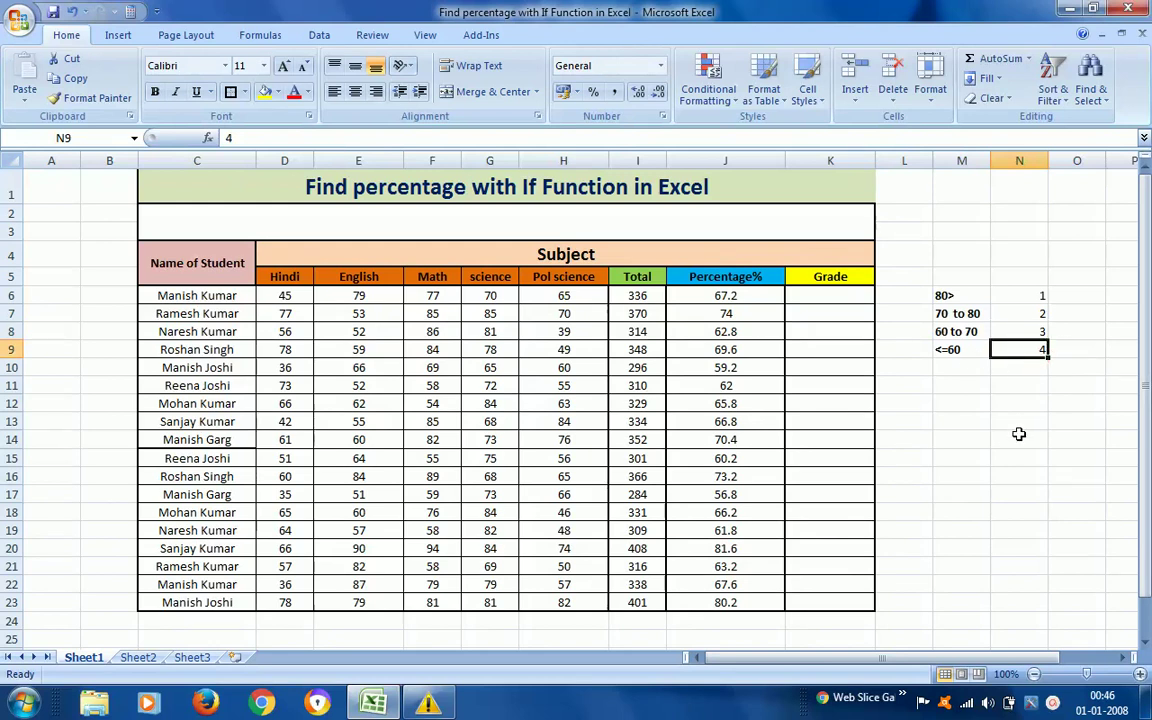
click(1018, 295)
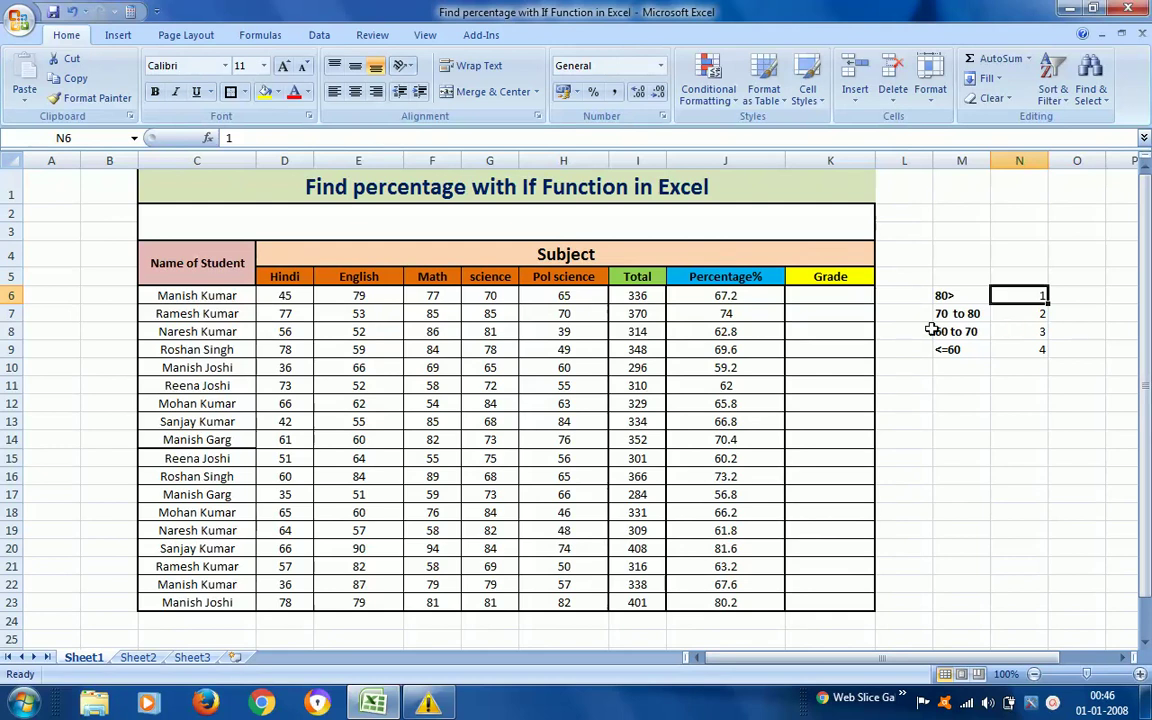
click(836, 302)
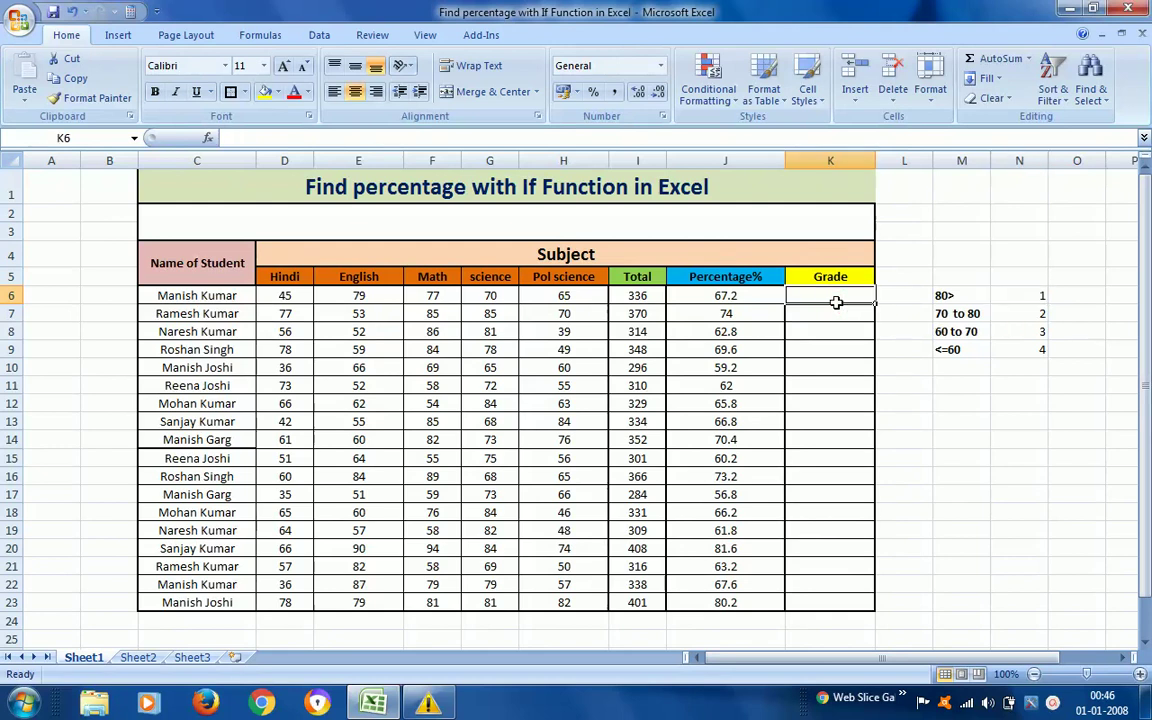
Step: Type =IF(J6>=80,"1",IF(J6>=70,"2",IF(J6>=60,"3","4"))) in K6, referencing J6 in each test
text(=I)
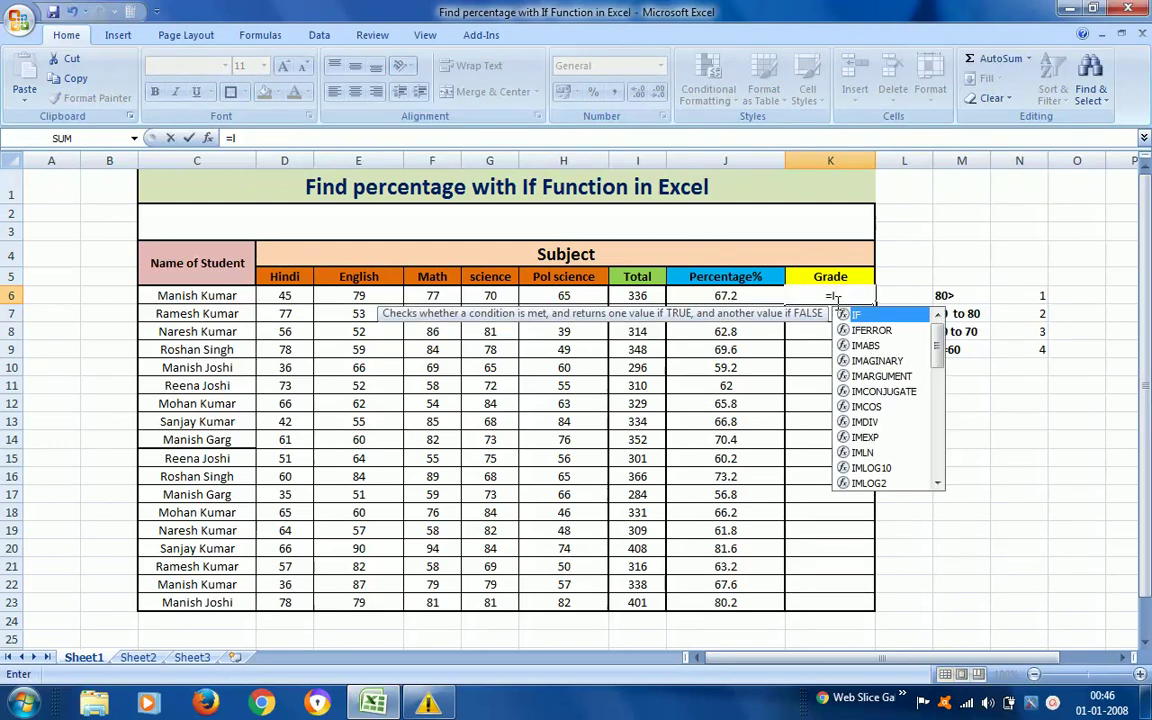
text(F()
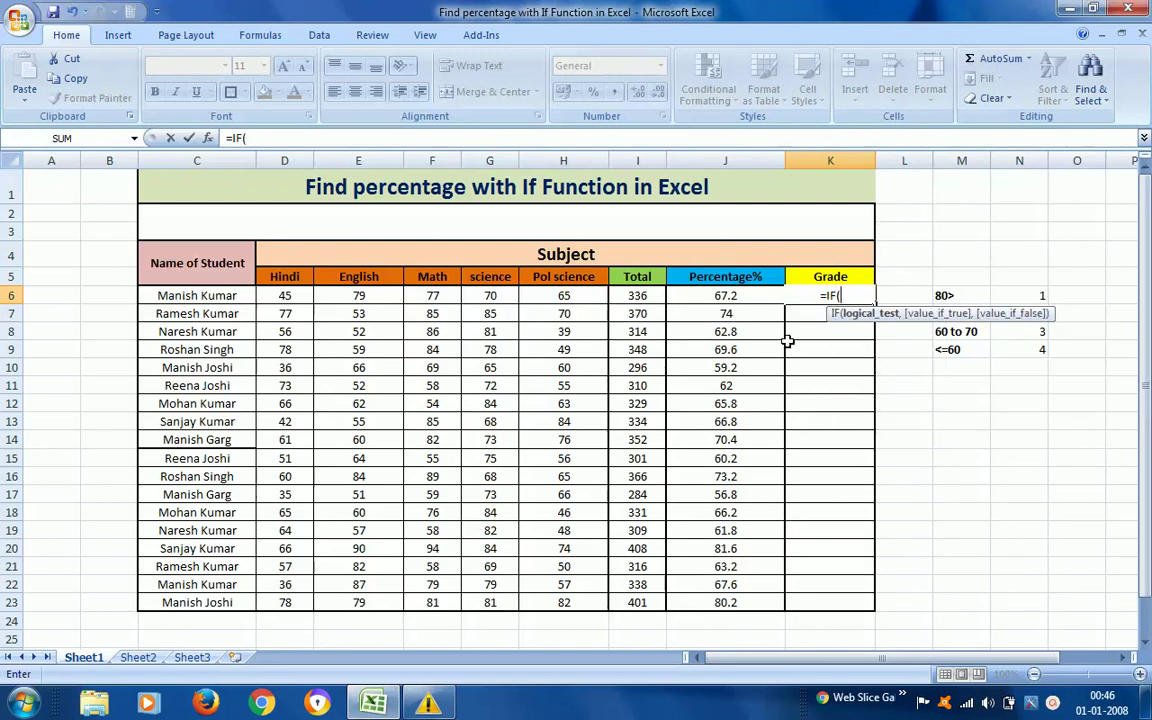
click(731, 297)
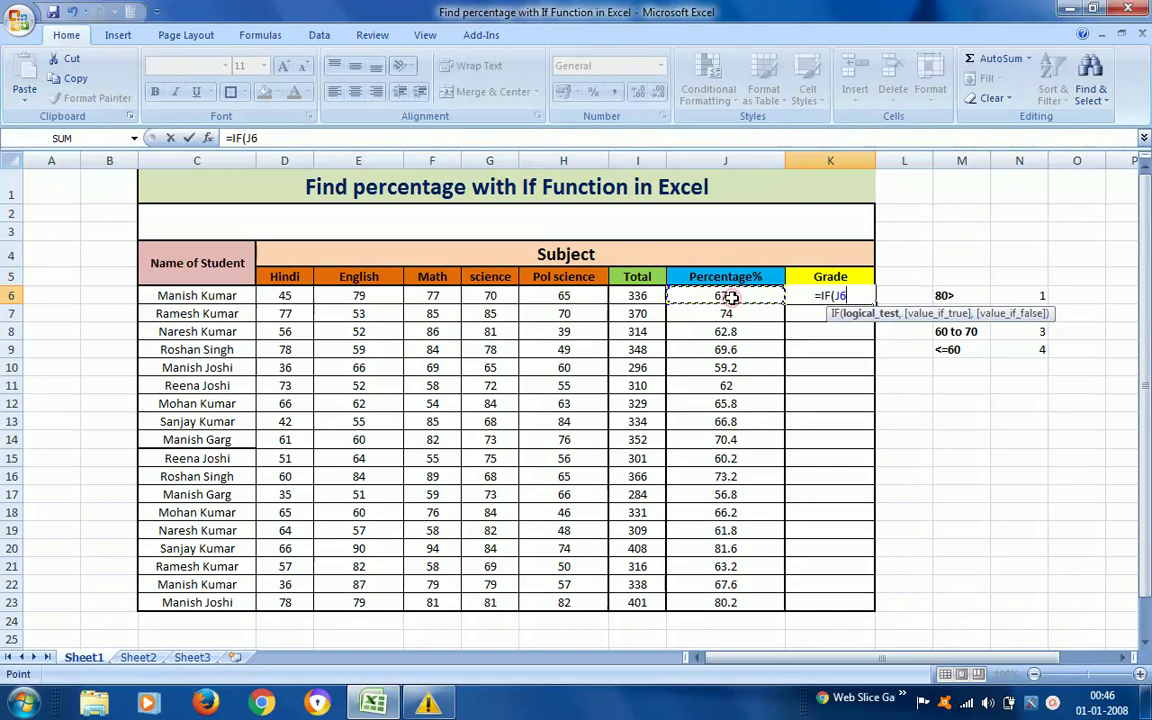
text(>)
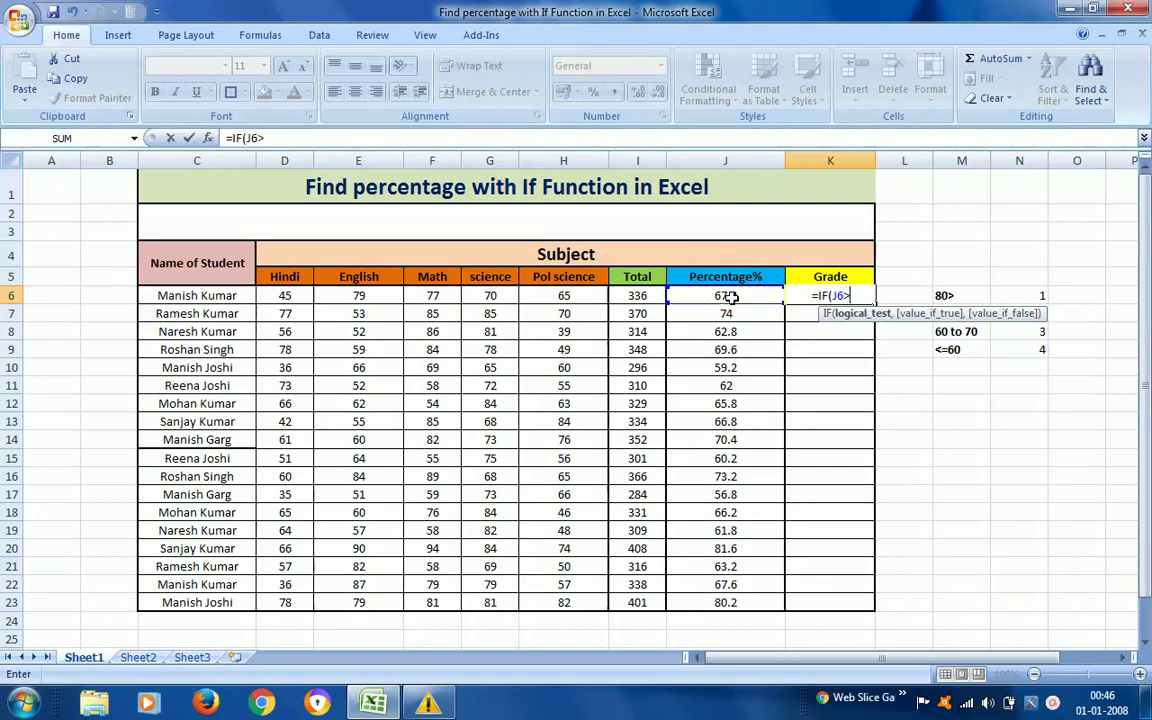
text(=)
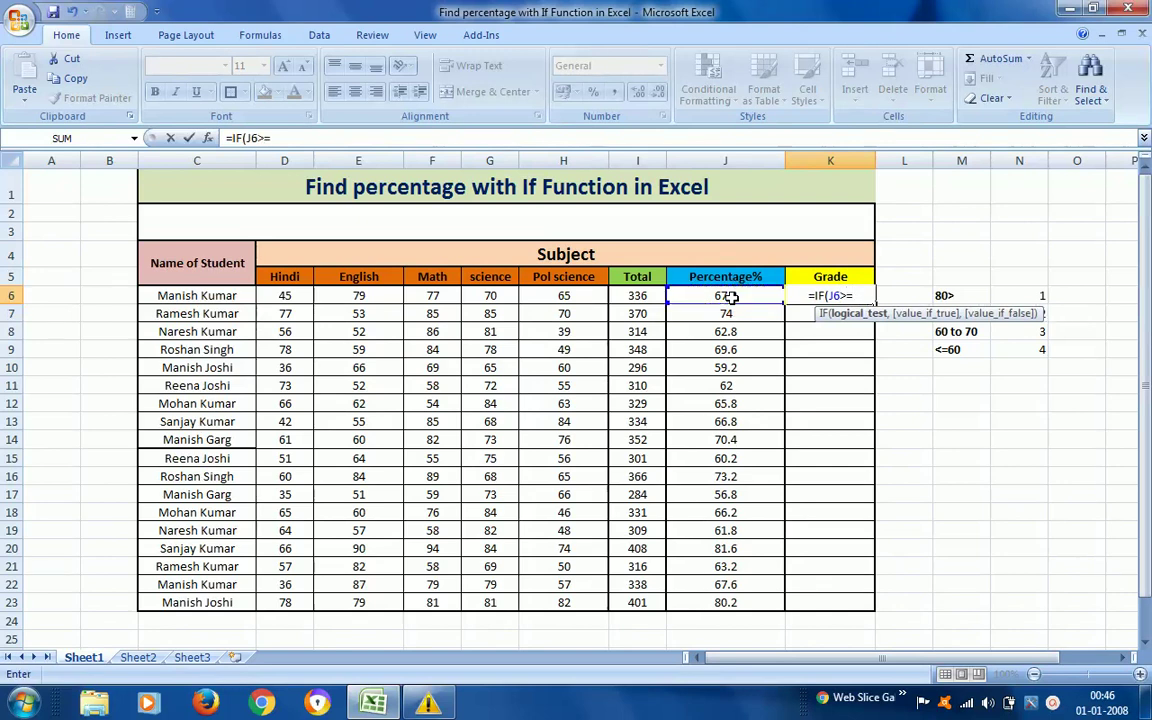
text(80)
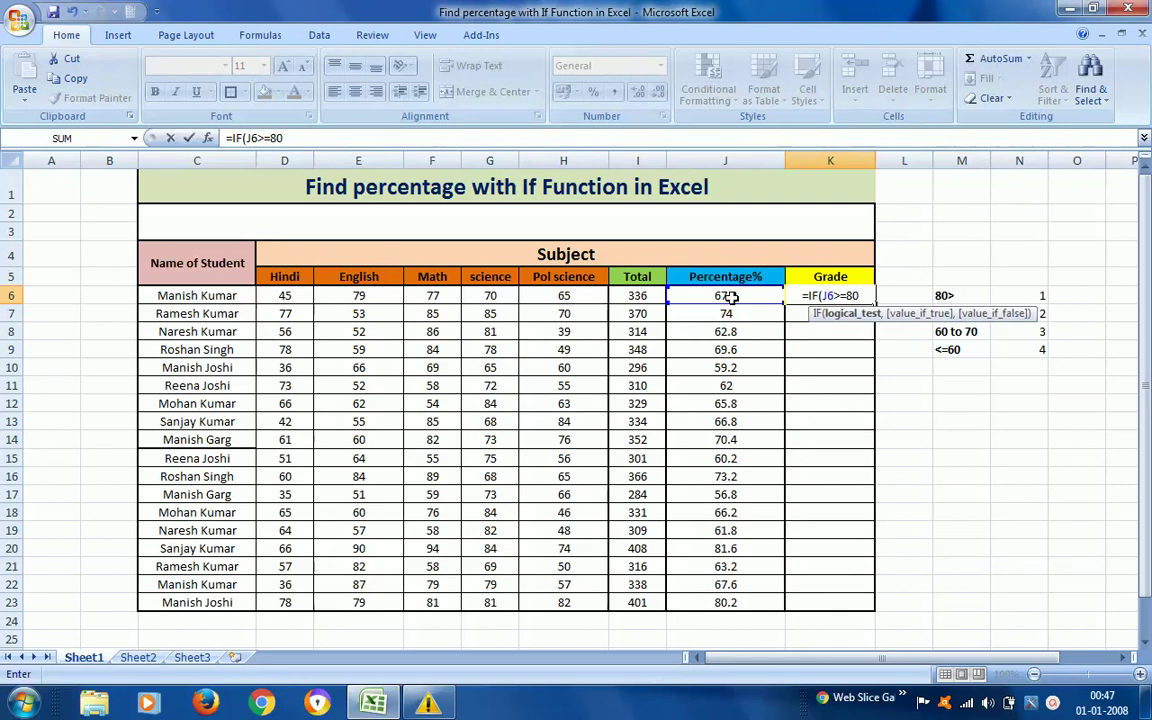
text(,)
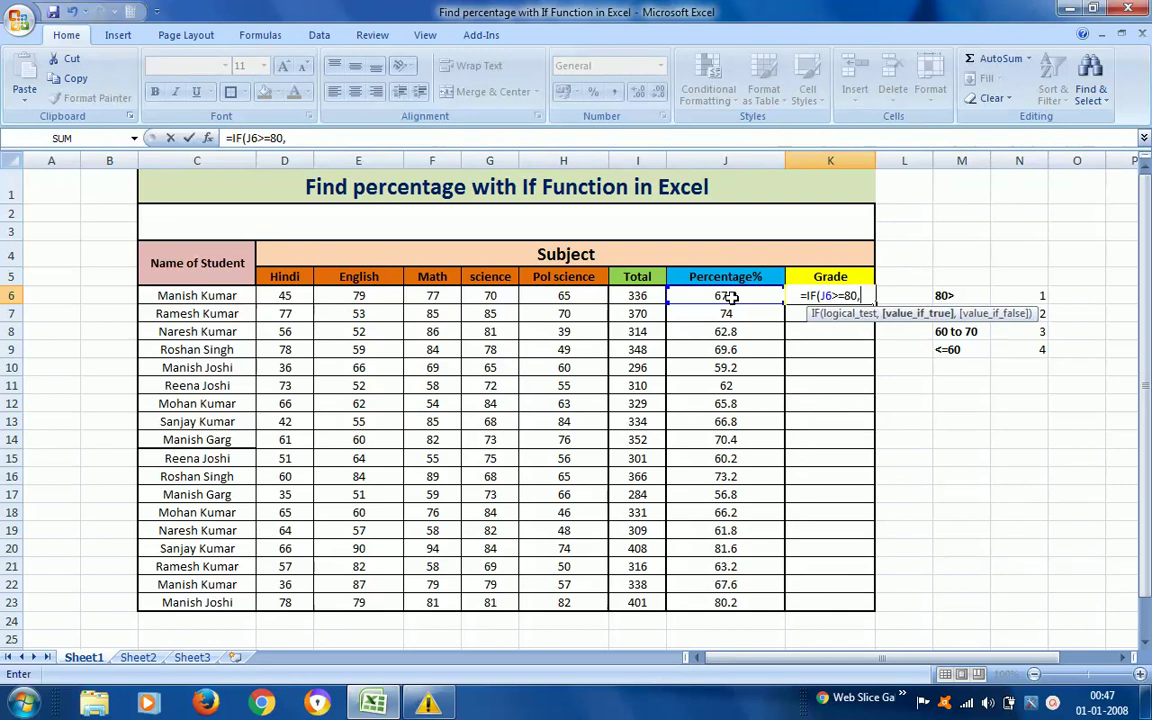
text(")
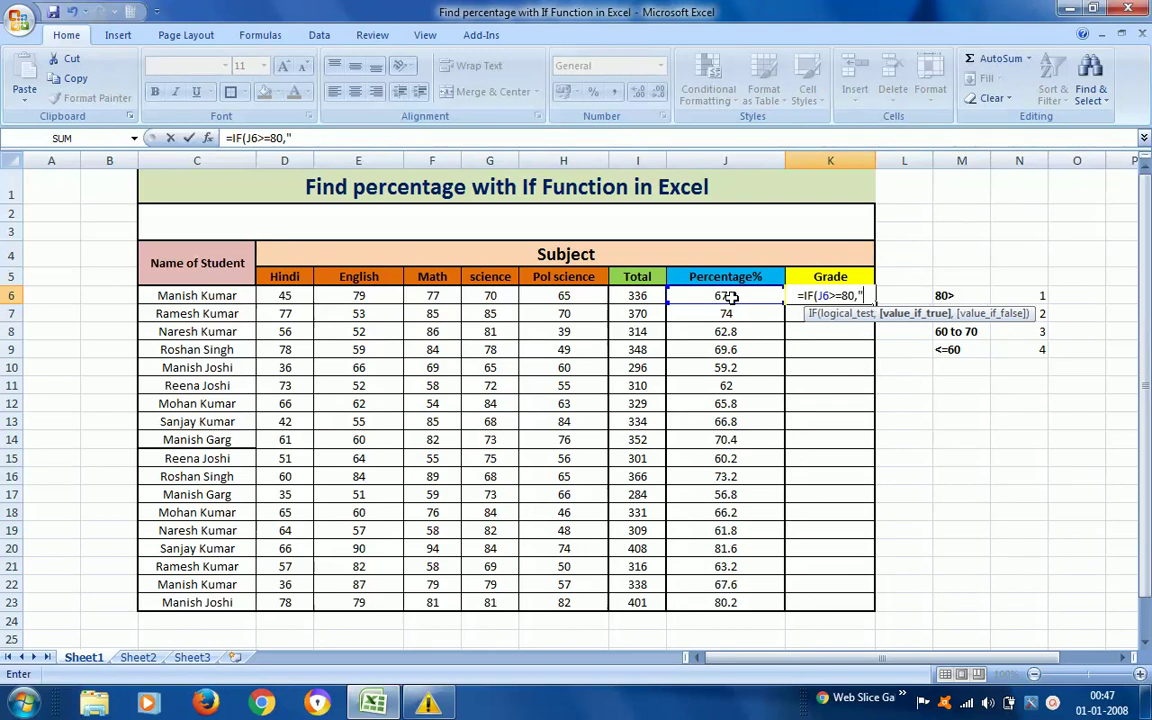
text(1)
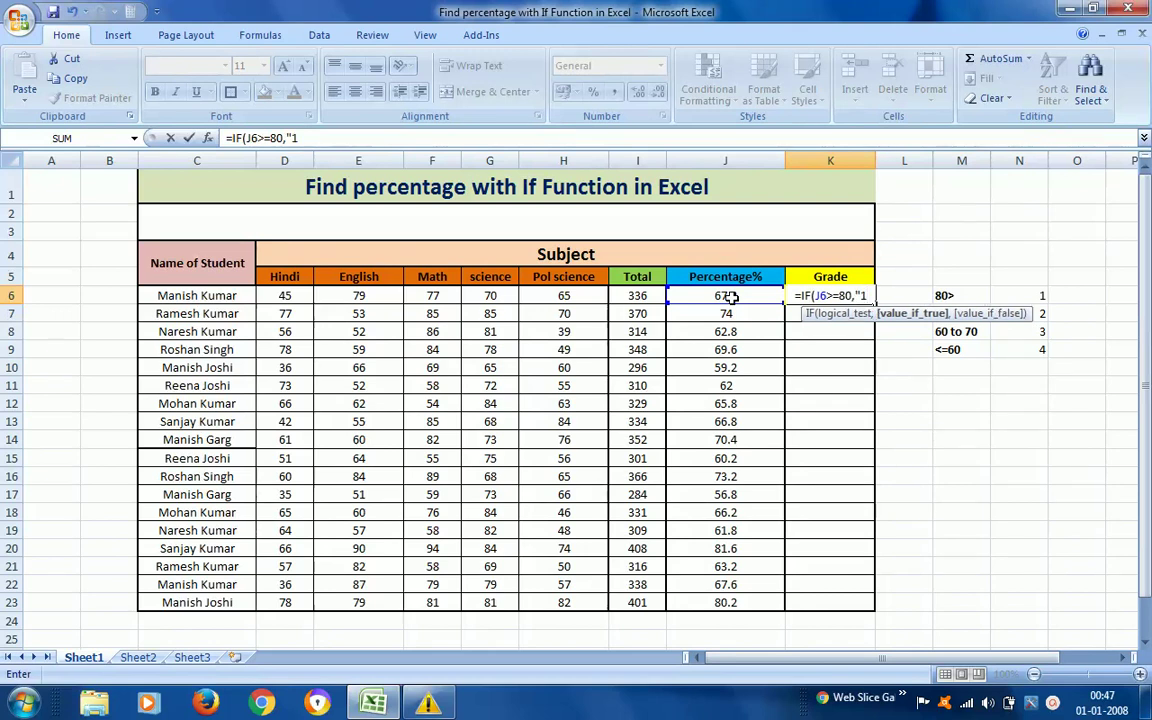
text(",)
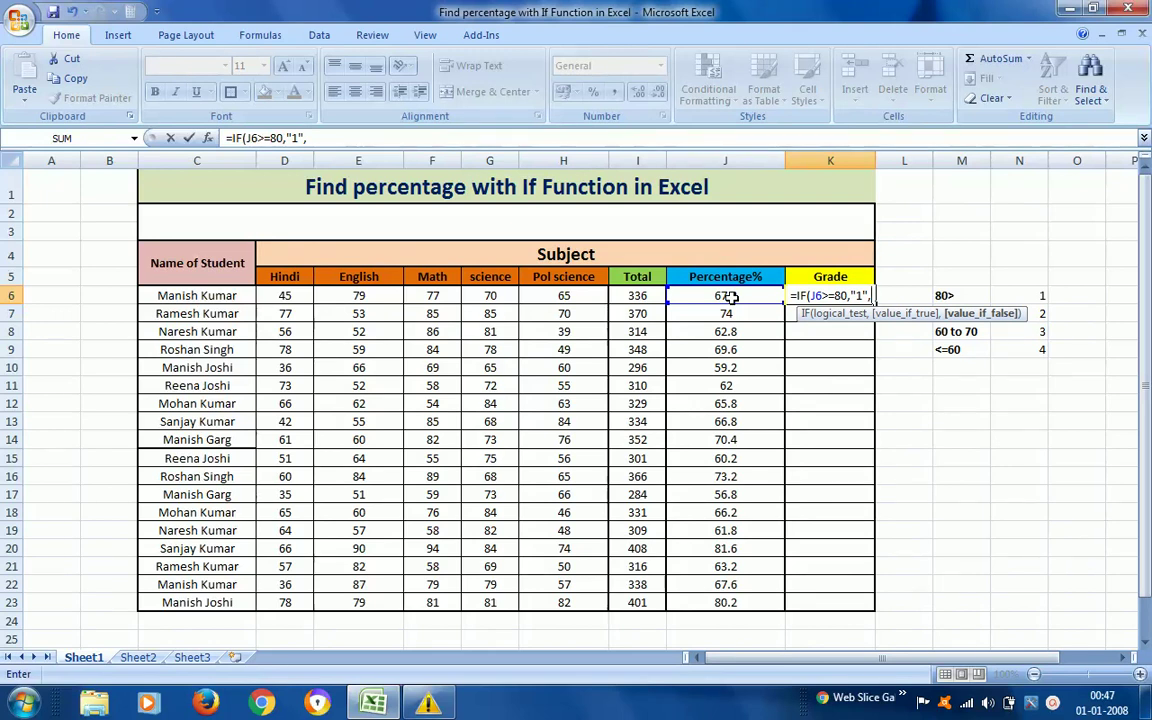
text(I)
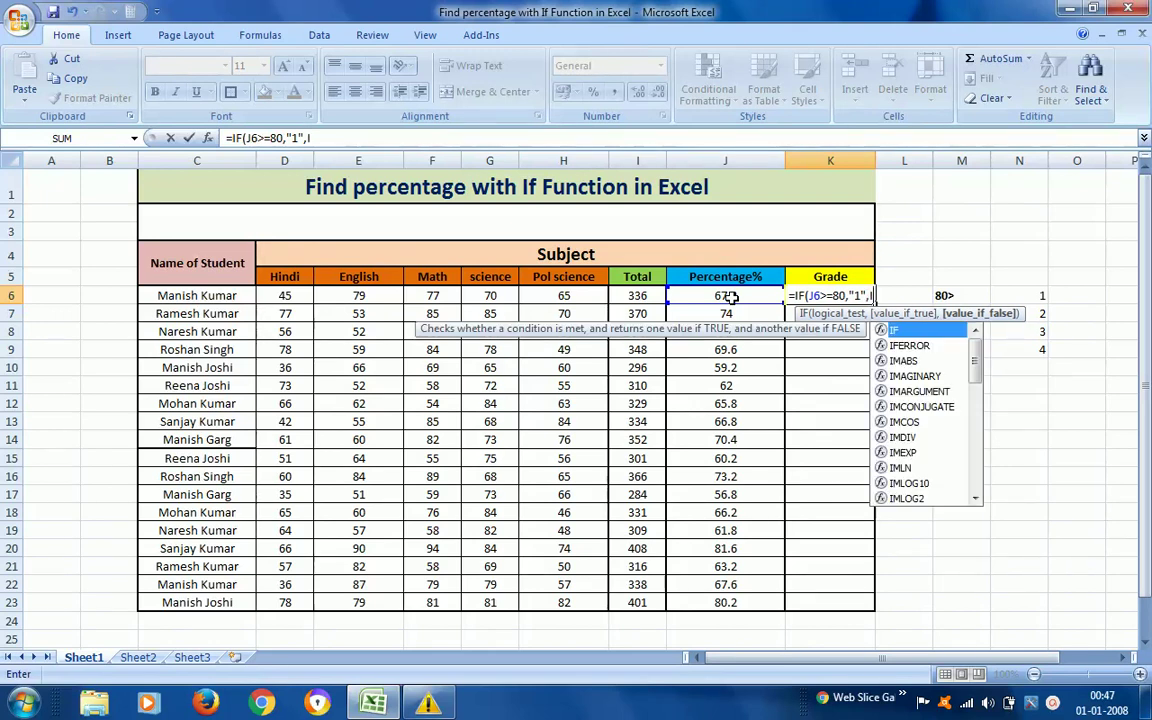
text(F()
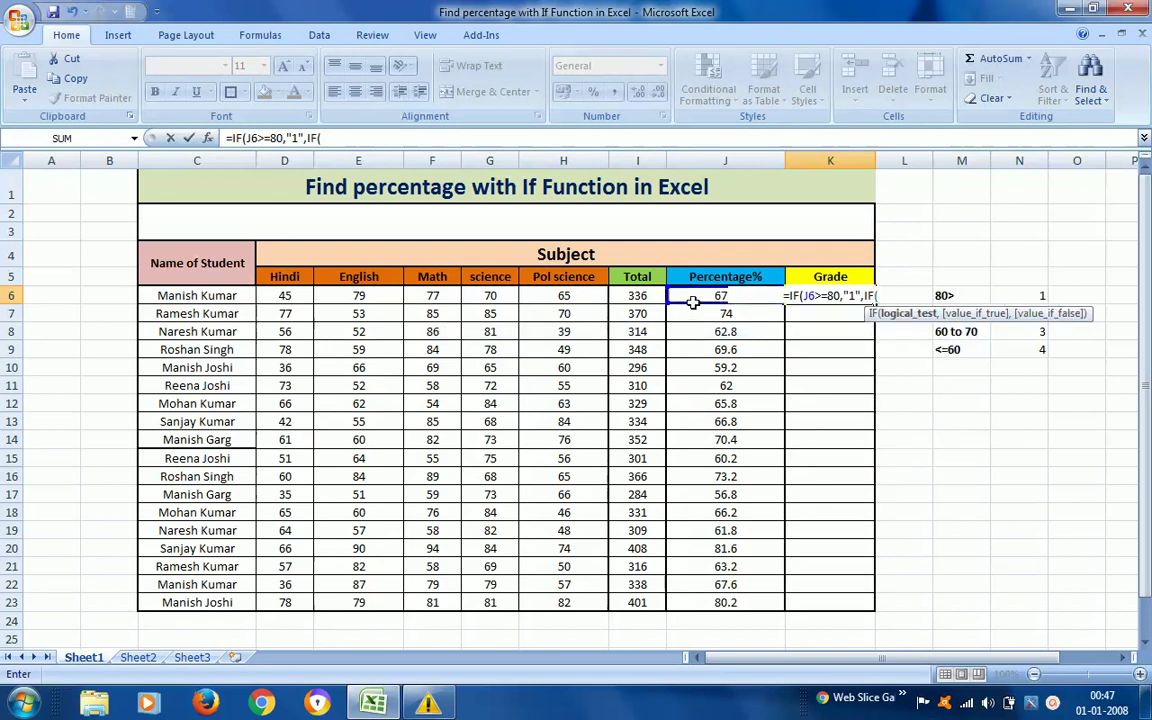
click(645, 296)
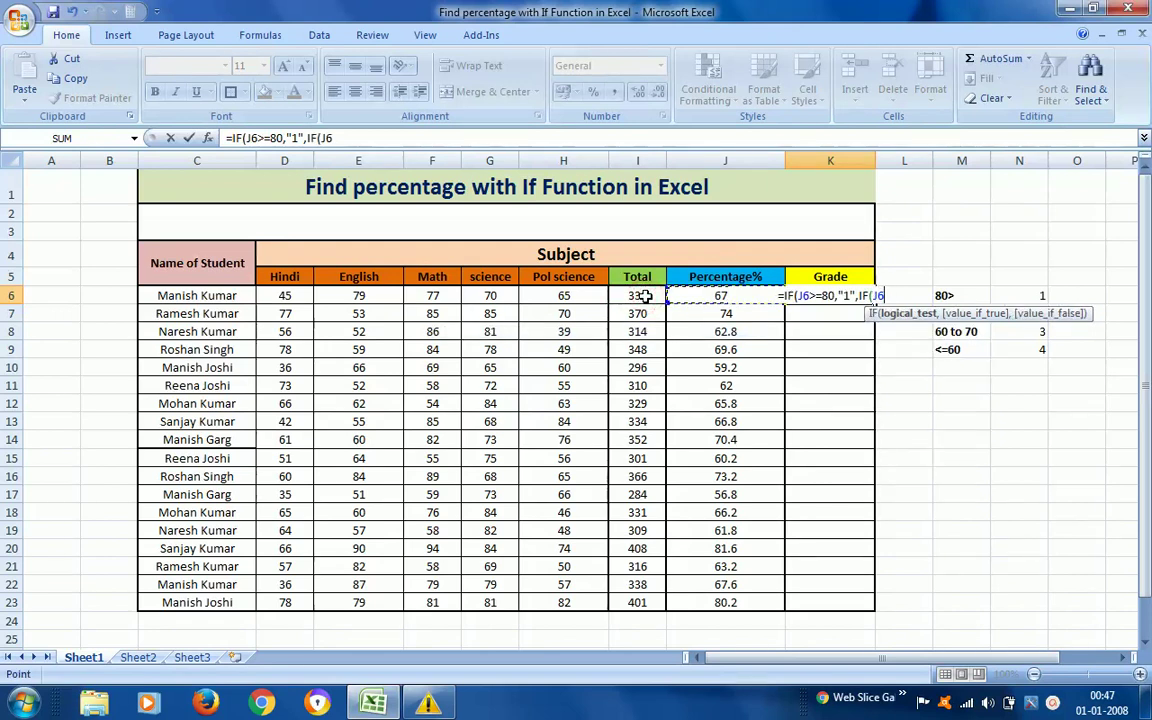
key(Right)
text(>)
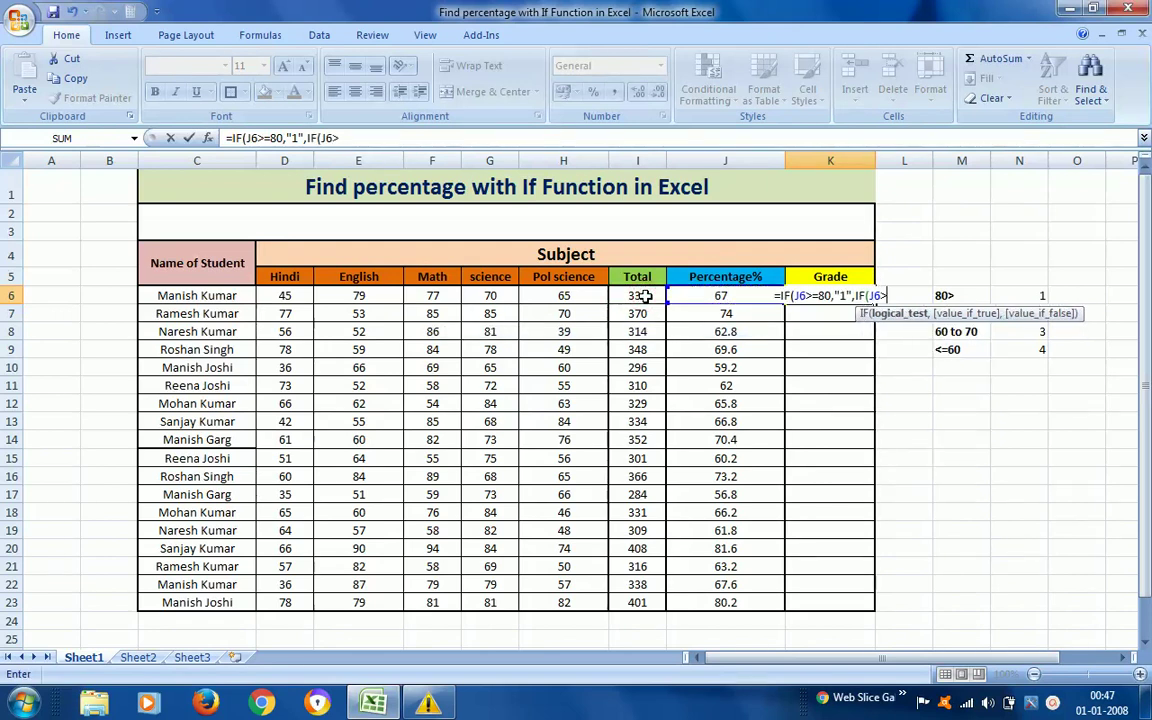
text(=)
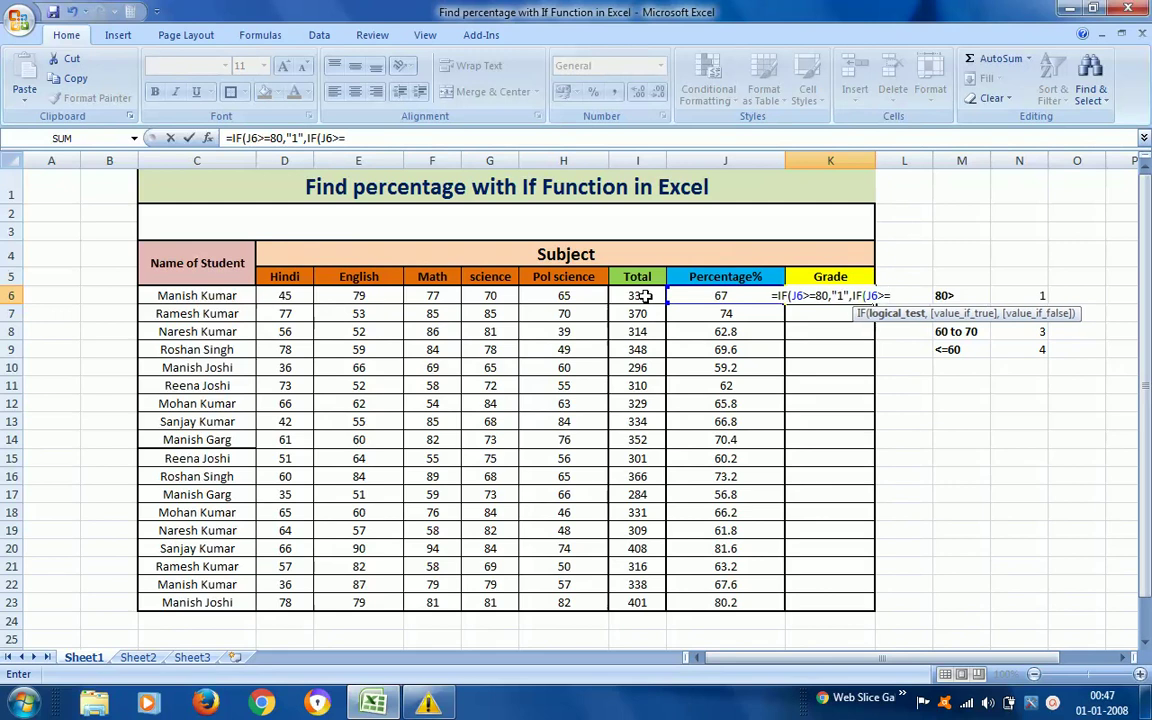
text(70)
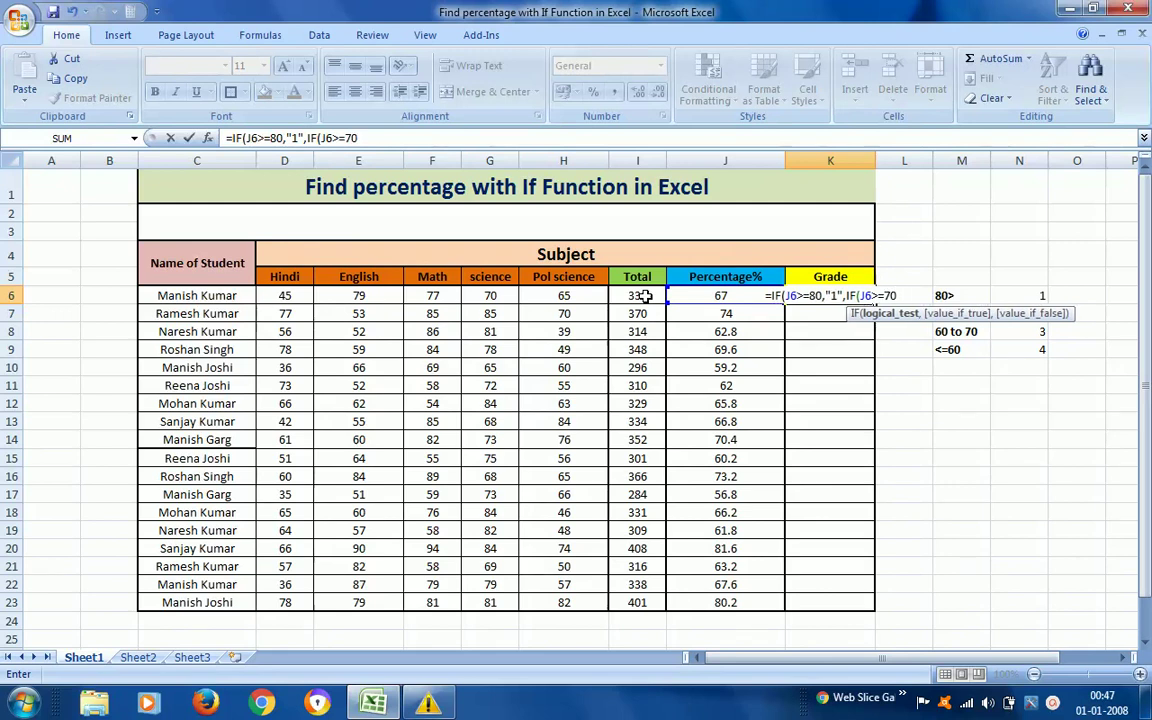
text(,")
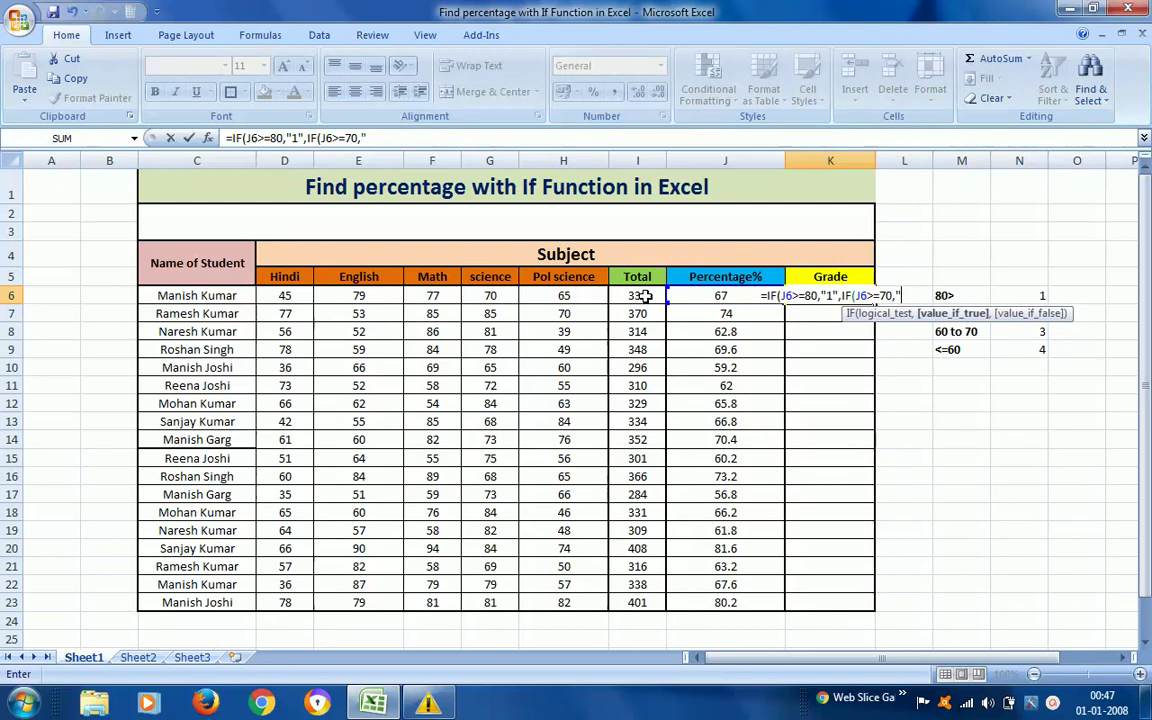
text(2)
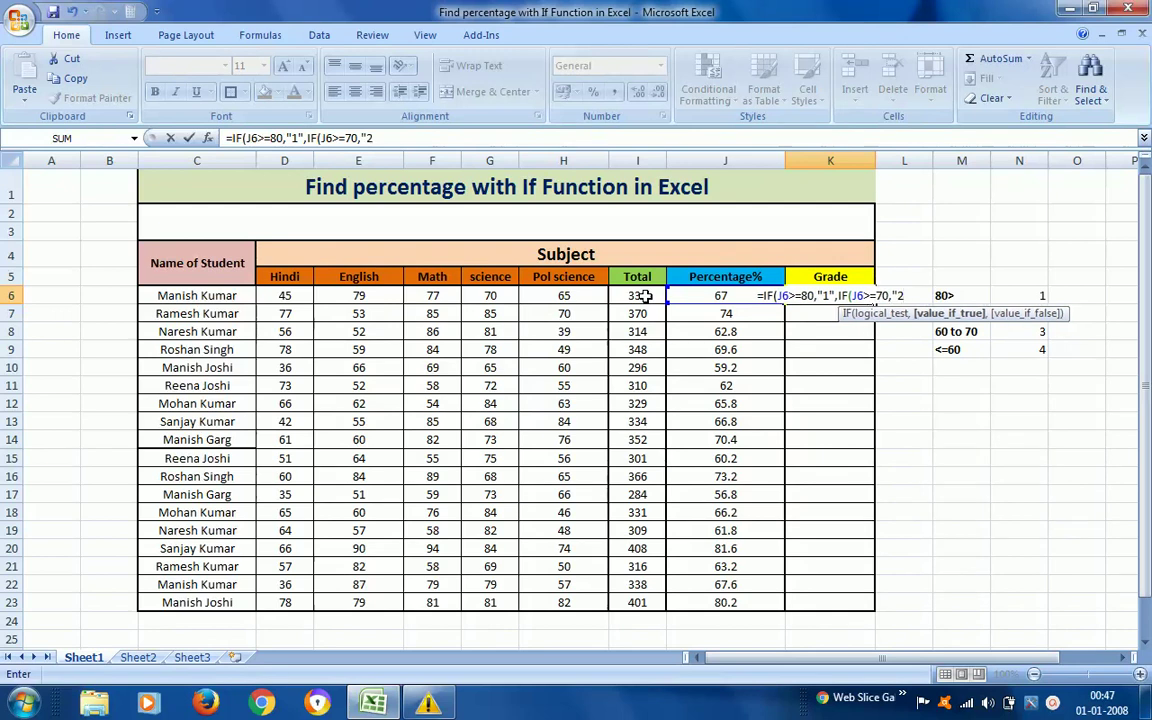
text(",)
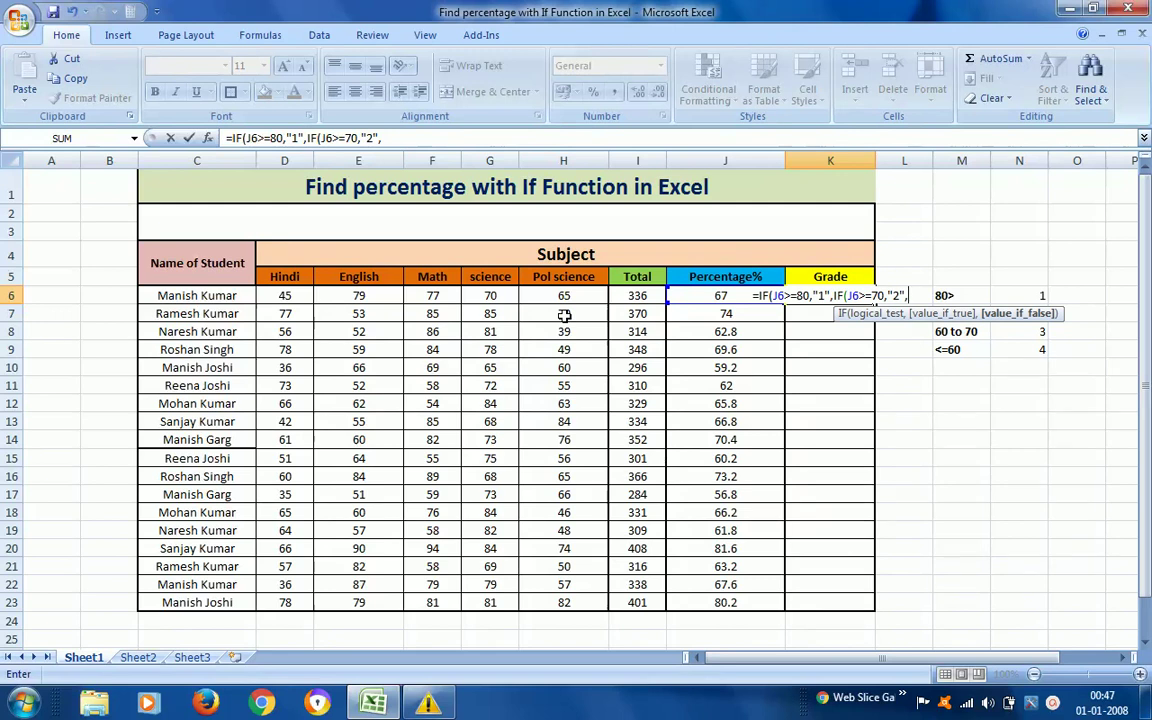
text(IF()
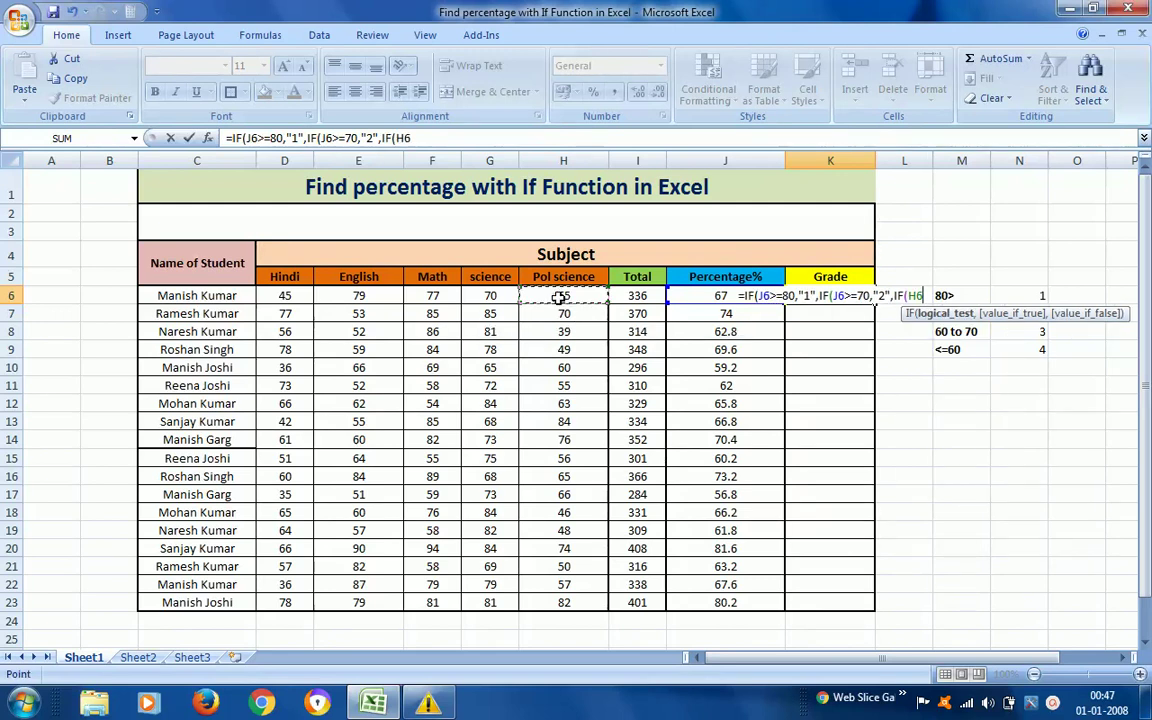
key(Left)
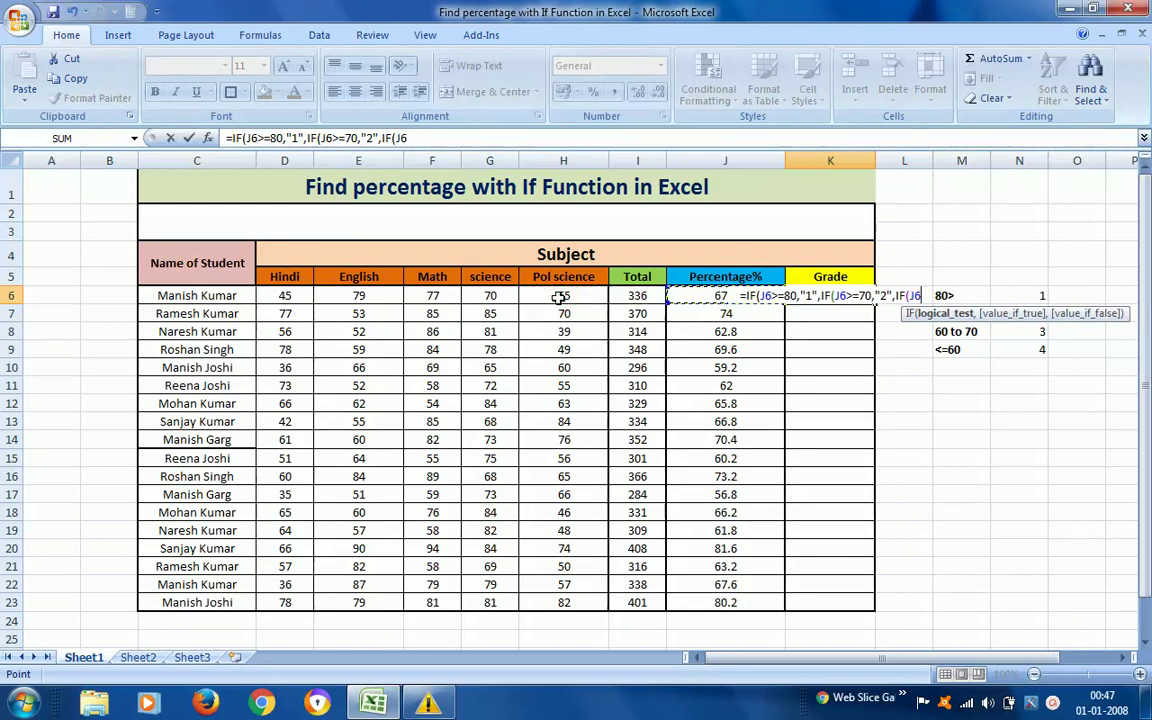
text(>)
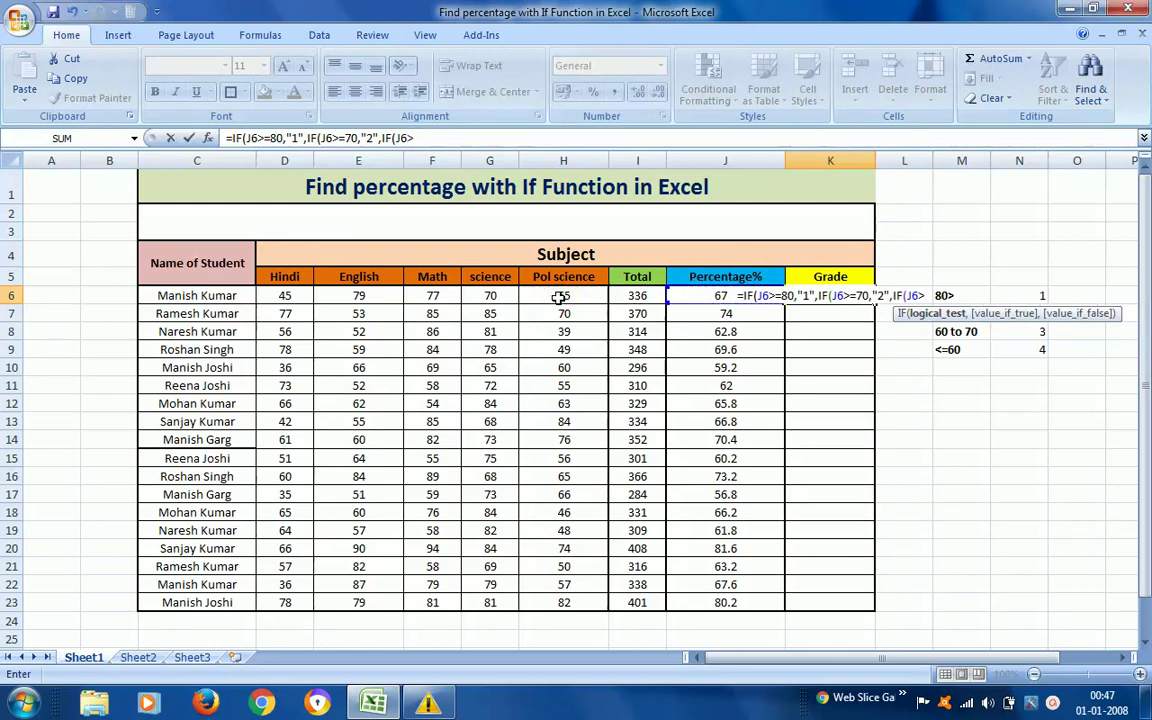
text(=6)
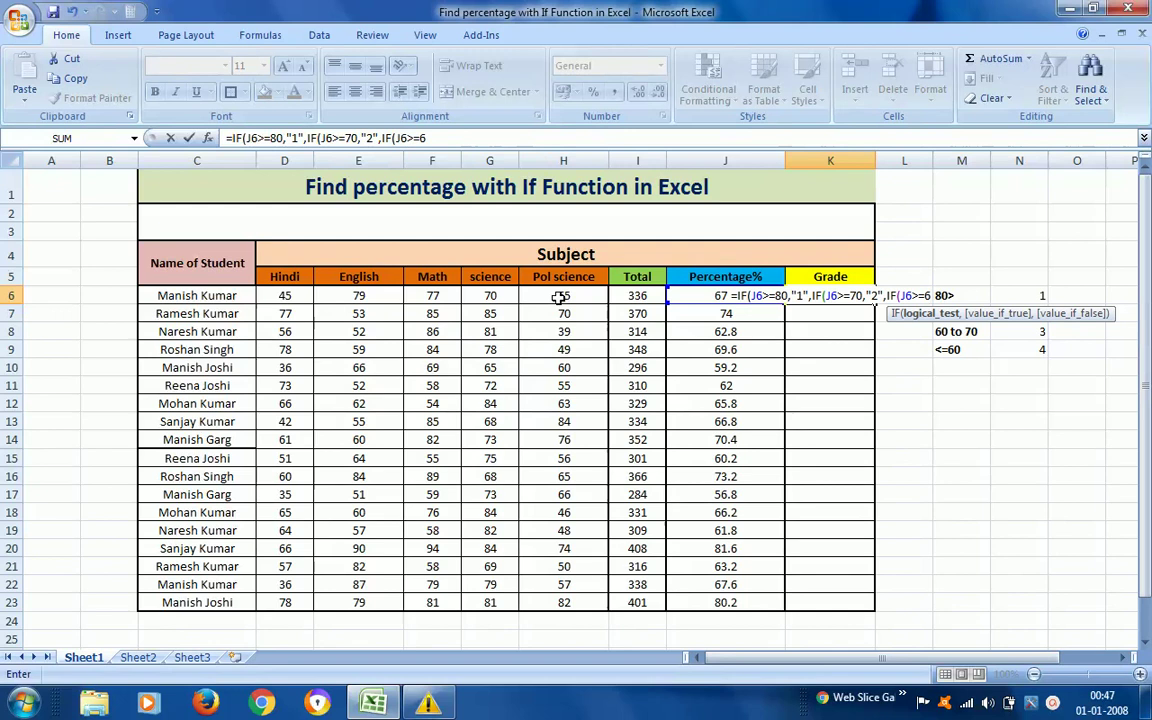
text(0)
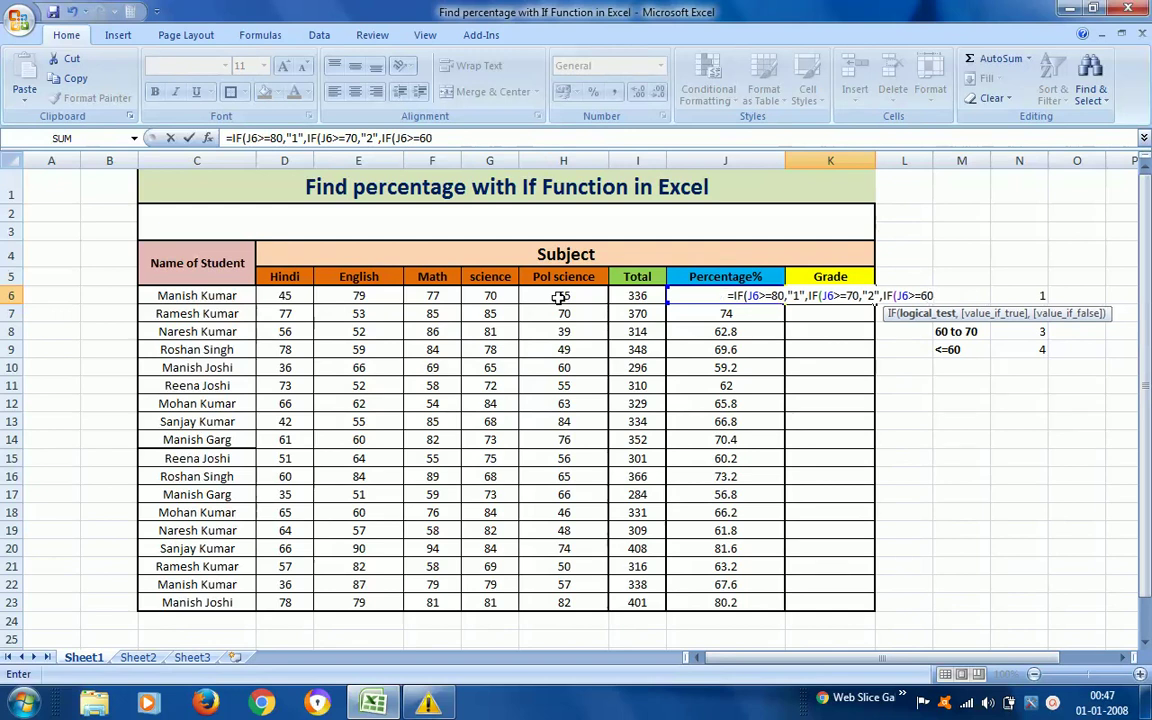
text(,)
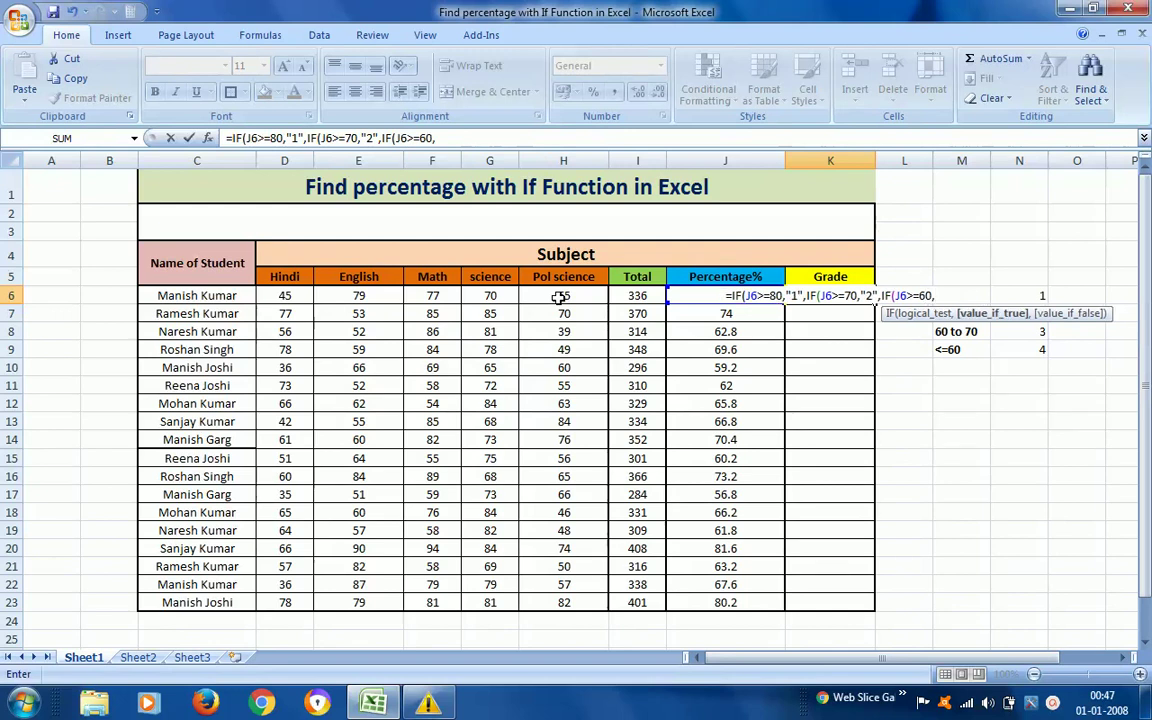
text(")
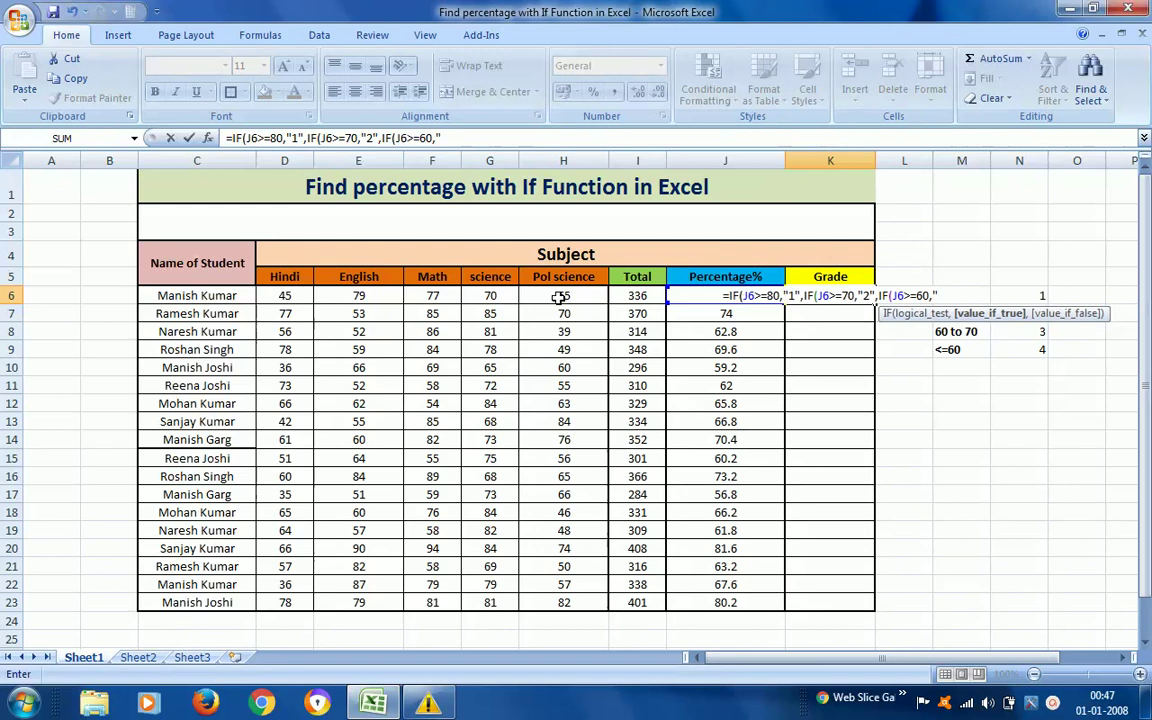
text(3")
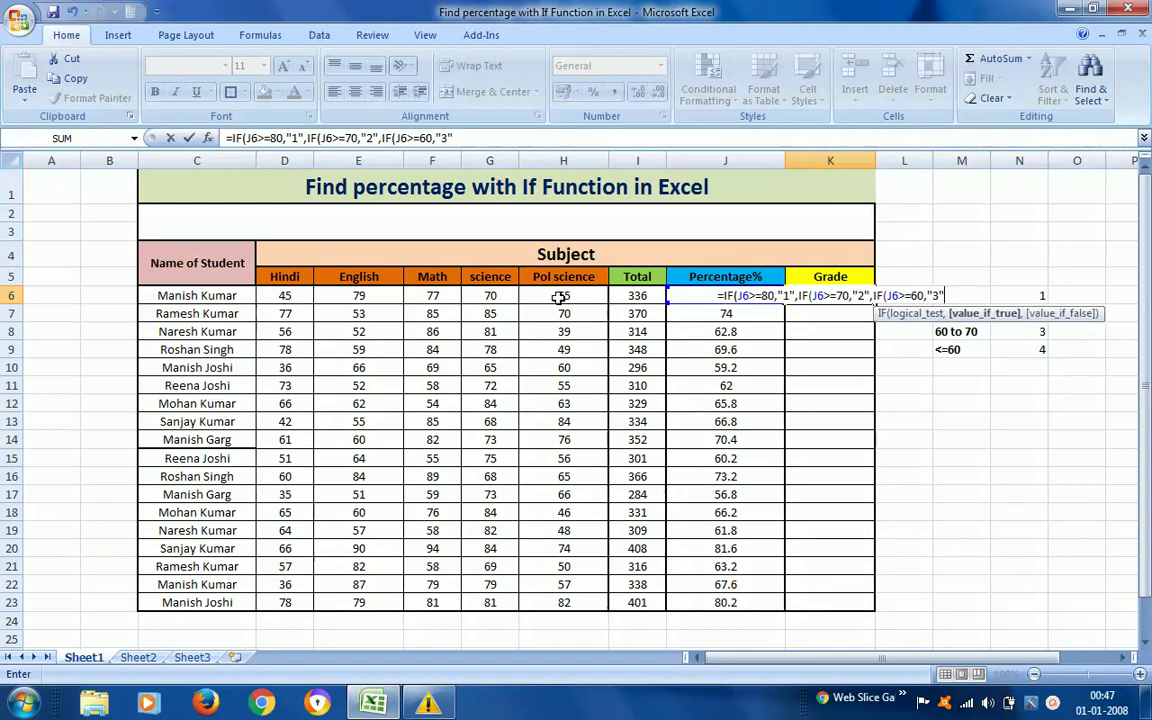
text(,)
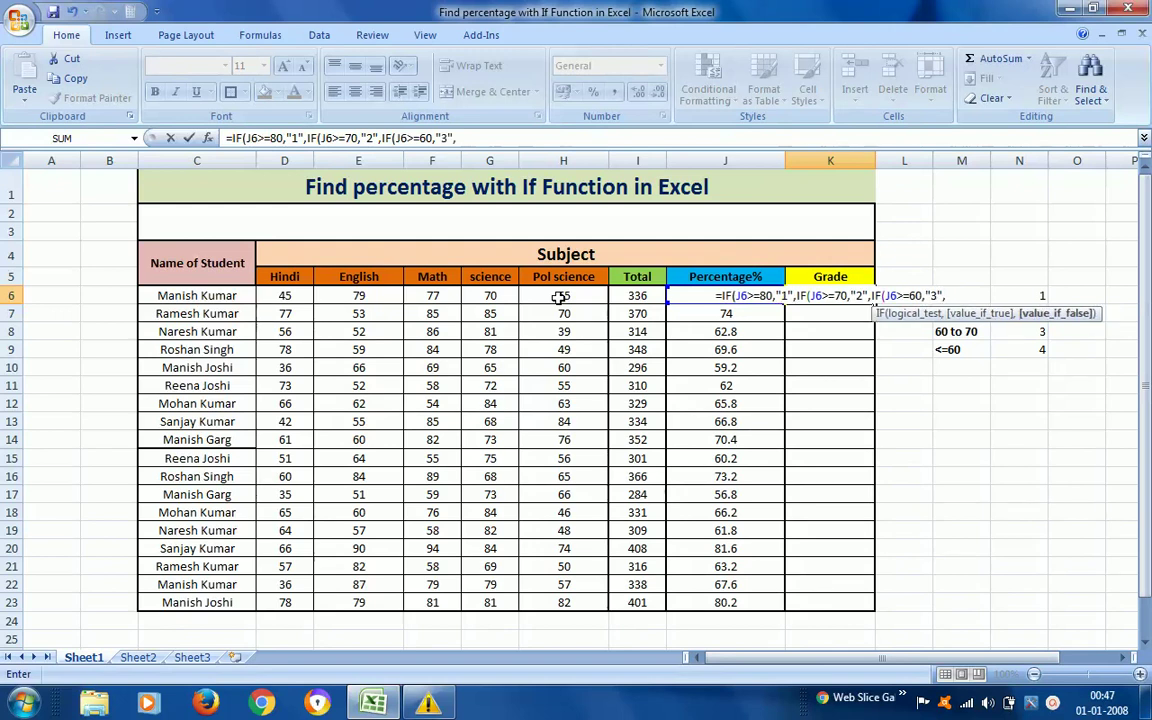
text(")
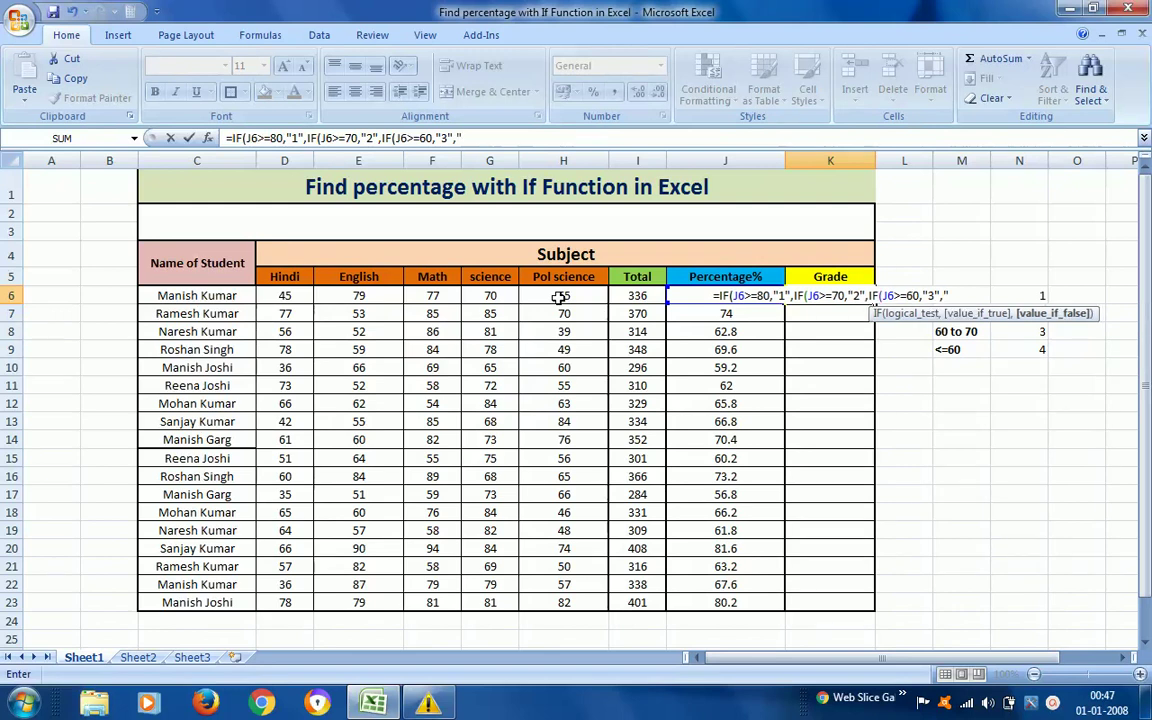
text(4")
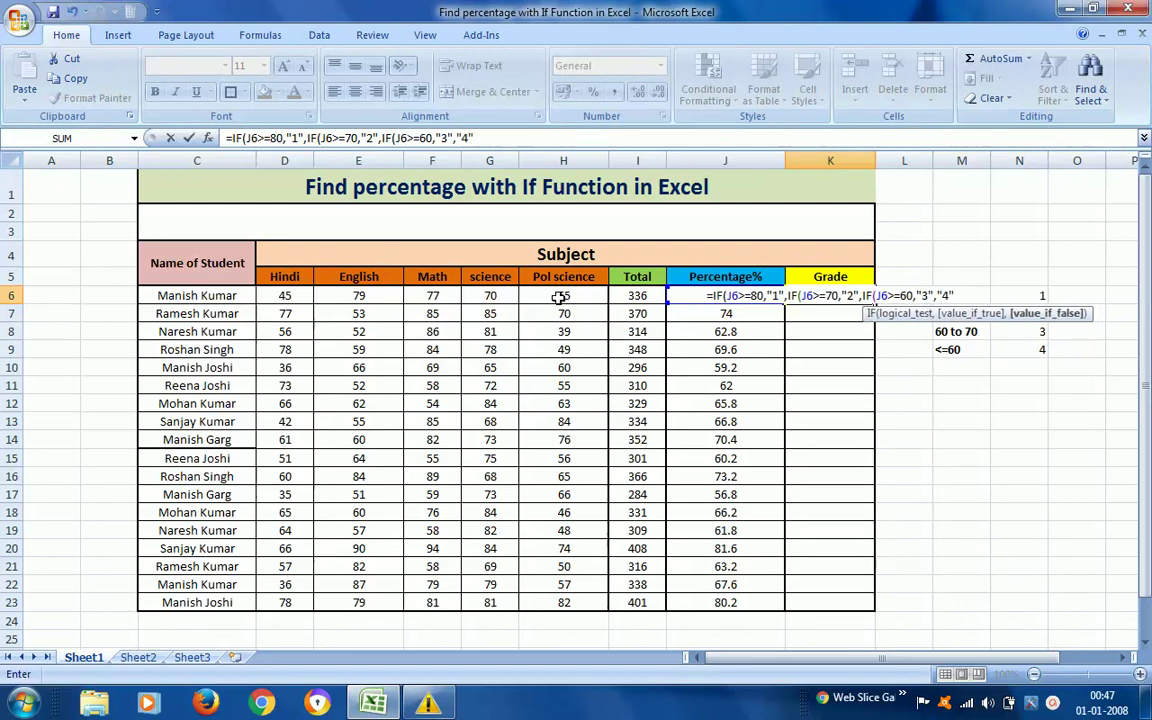
text())))
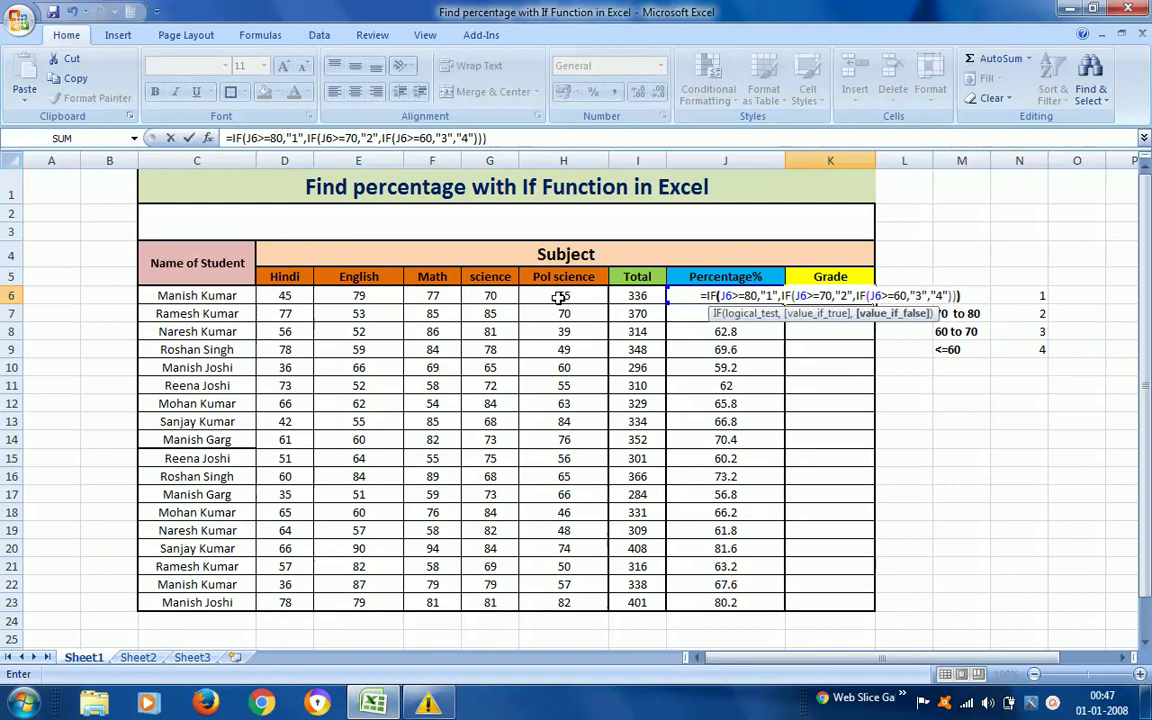
Step: Commit the K6 grade formula and paste it into K6:K23
key(ctrl+Return)
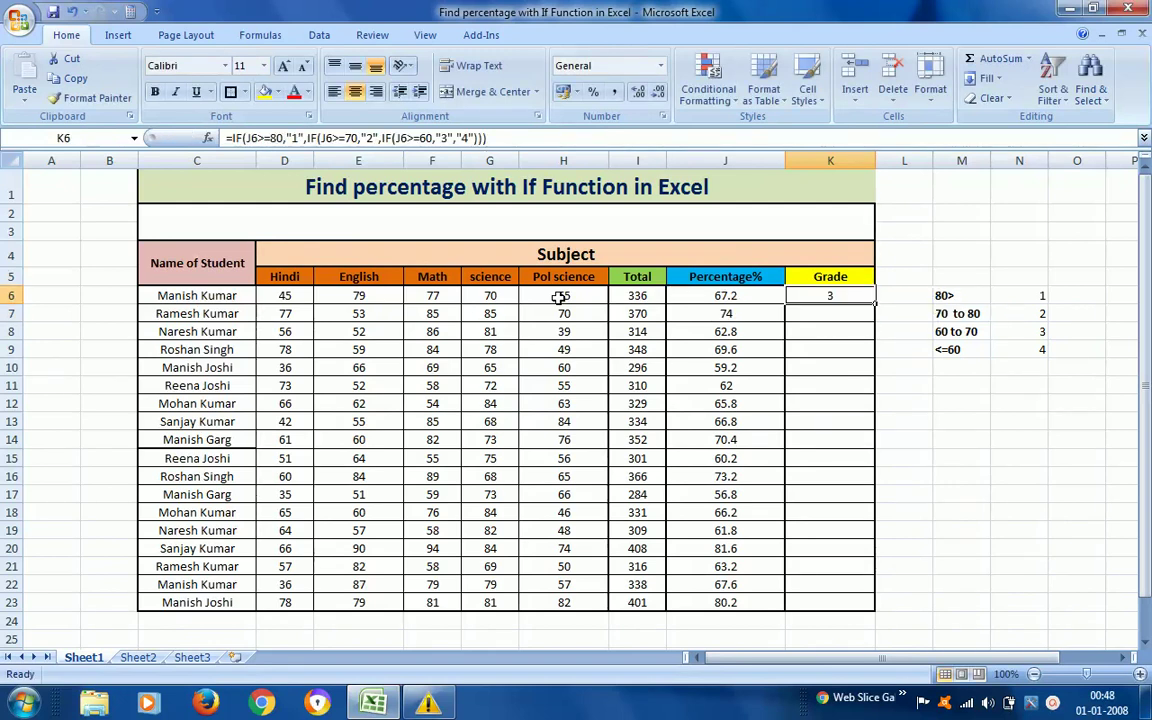
key(ctrl+c)
key(Left)
key(ctrl+Down)
key(Right)
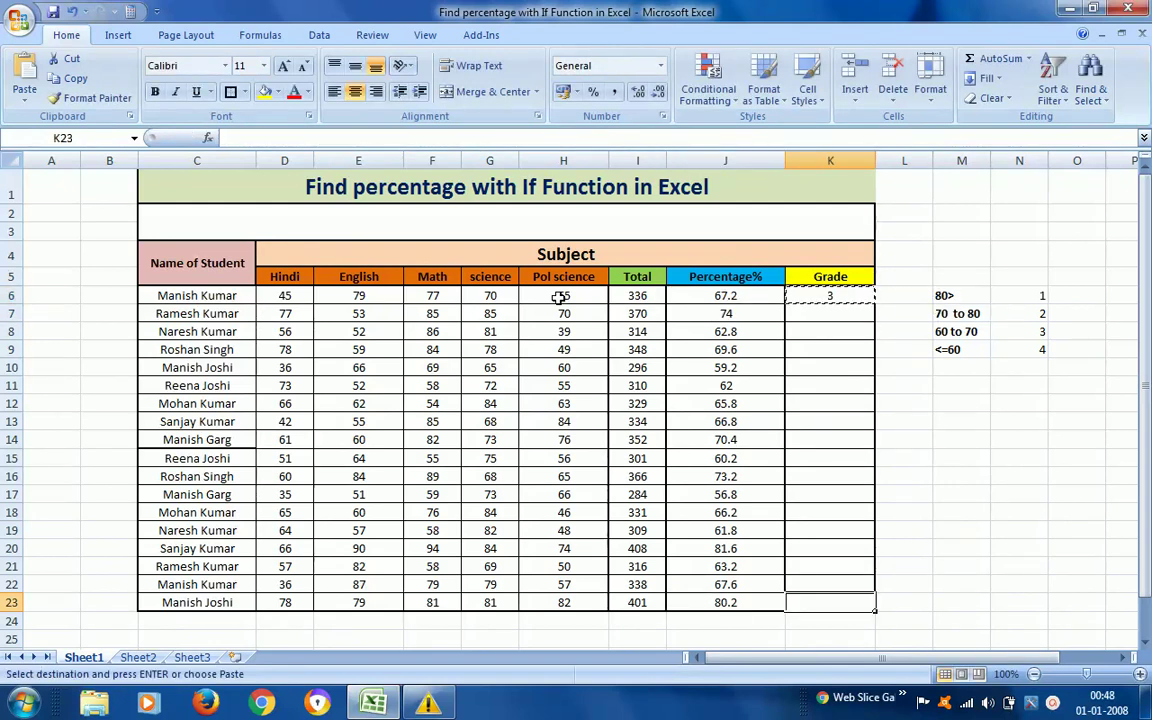
key(ctrl+shift+Up)
key(ctrl+v)
key(Escape)
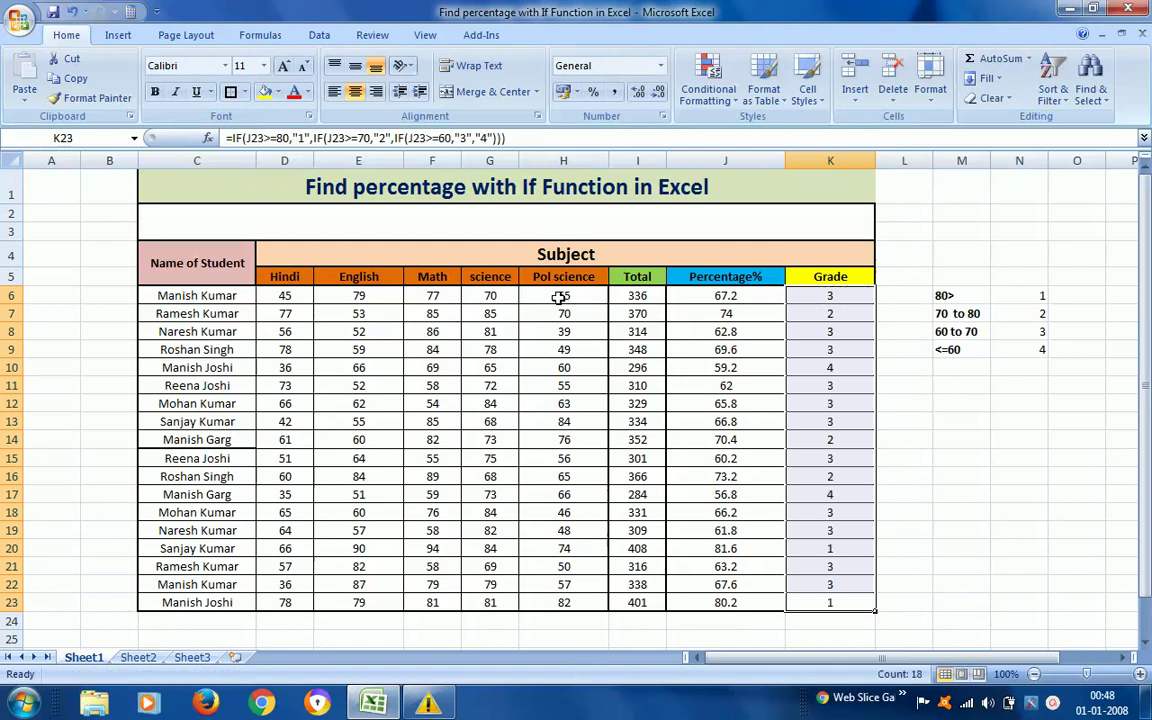
key(ctrl+Up)
Step: Check the percentage and grade formulas, ending on the 80.2 percentage in J23
key(Down)
key(Left)
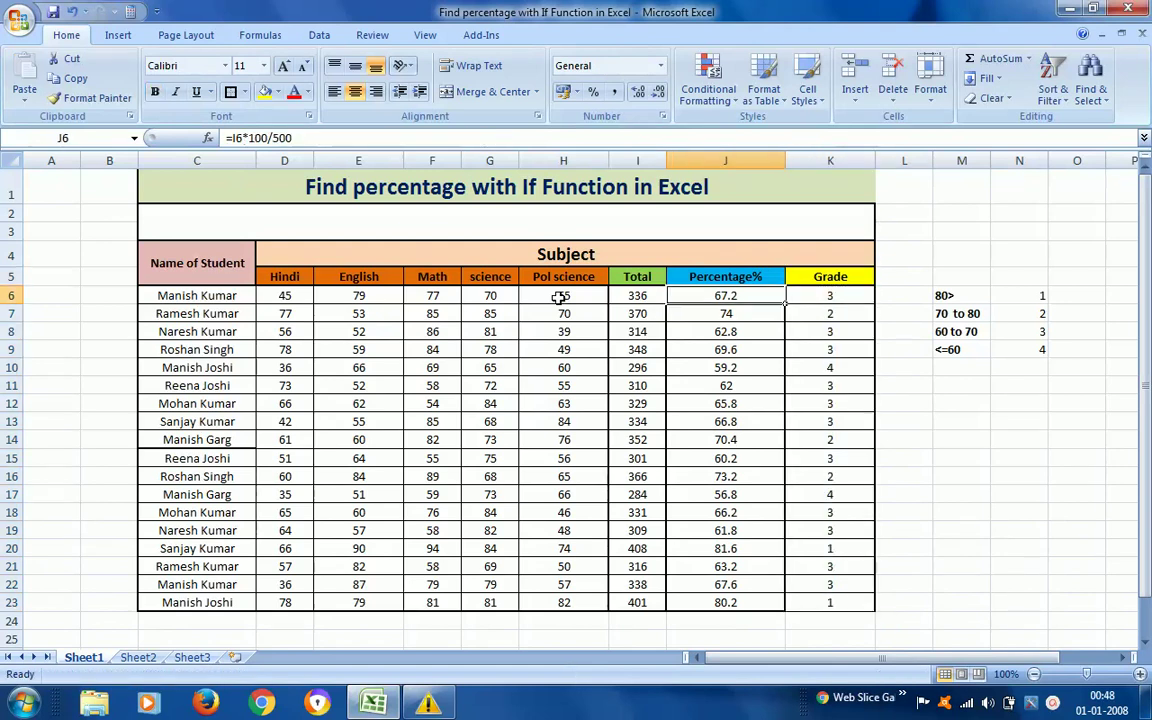
key(Right)
key(Right)
key(Right)
key(Left)
key(Left)
key(Left)
key(Left)
key(Right)
key(Right)
key(Down)
key(Down)
key(Down)
key(Down)
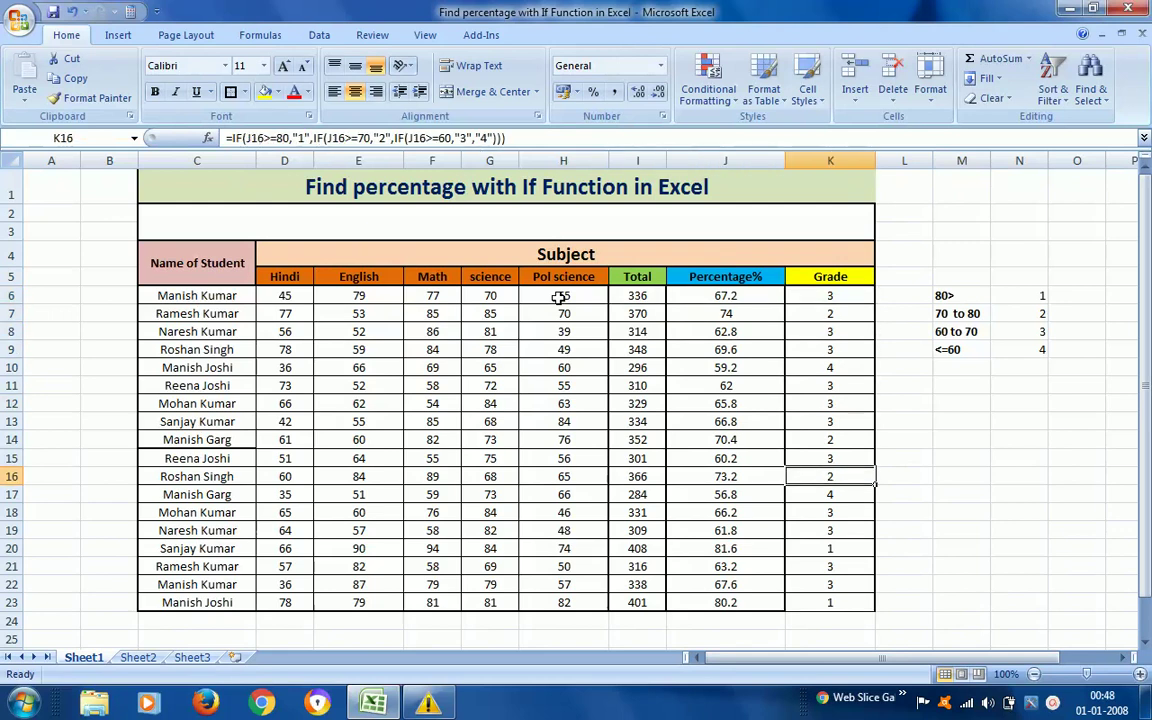
key(Down)
key(Down)
key(Down)
key(Down)
key(Down)
key(Left)
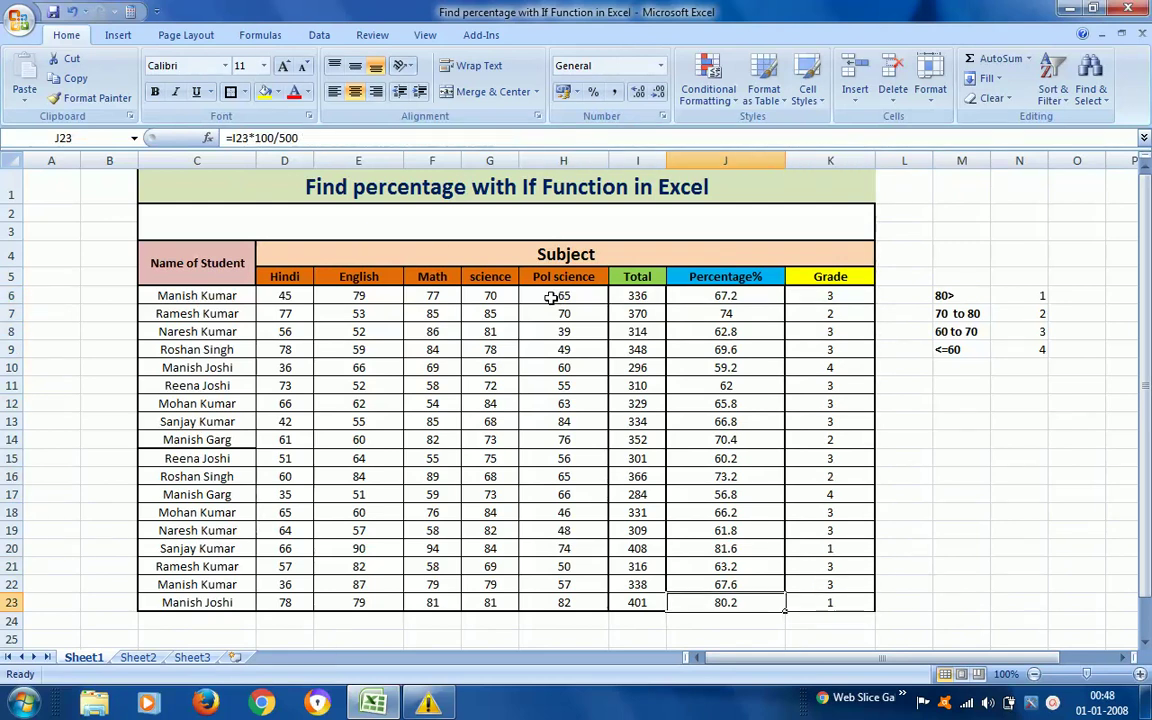
click(265, 91)
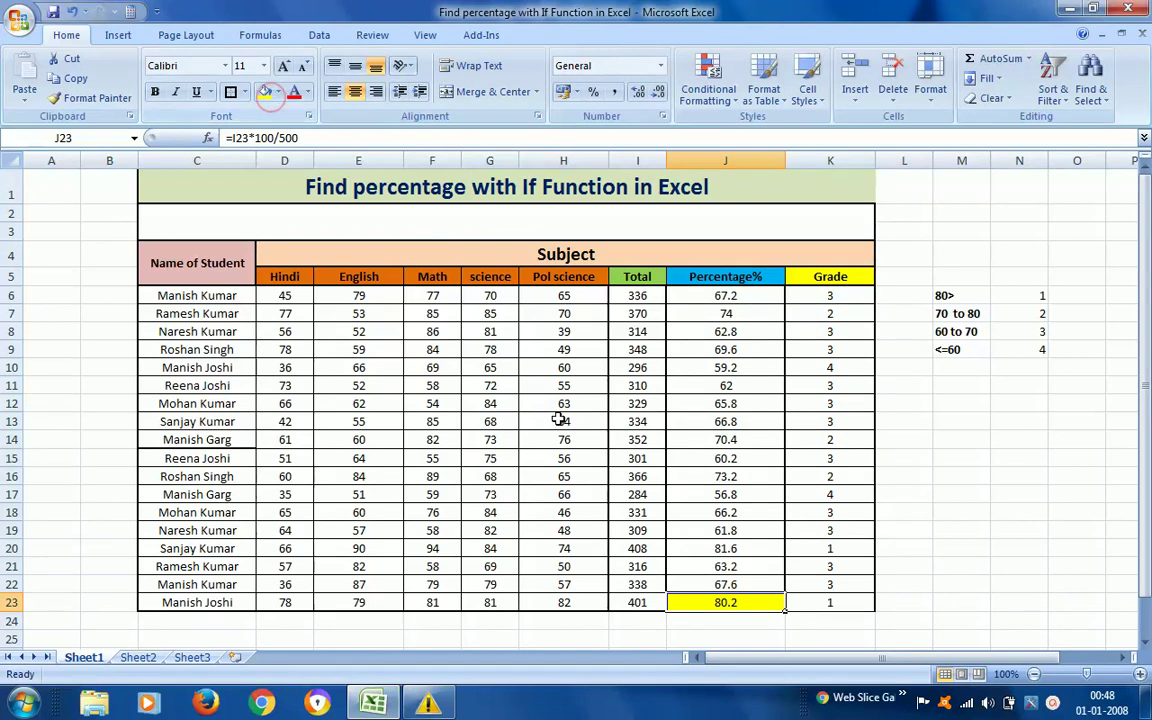
click(745, 553)
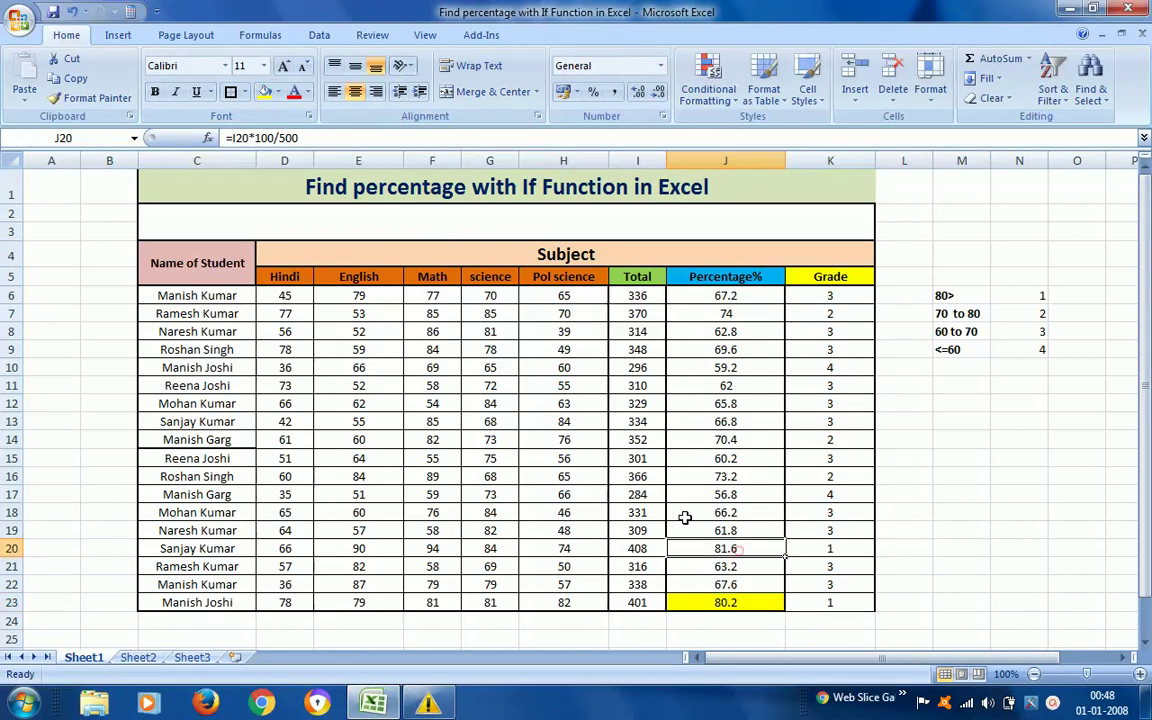
click(265, 91)
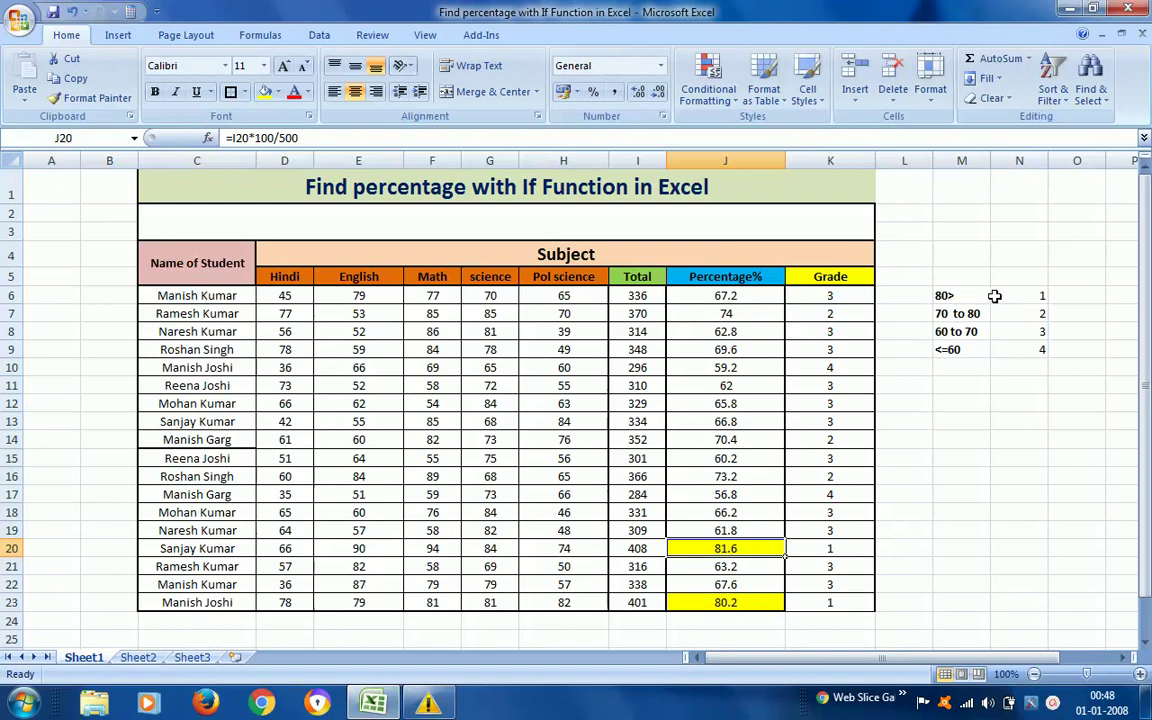
click(835, 601)
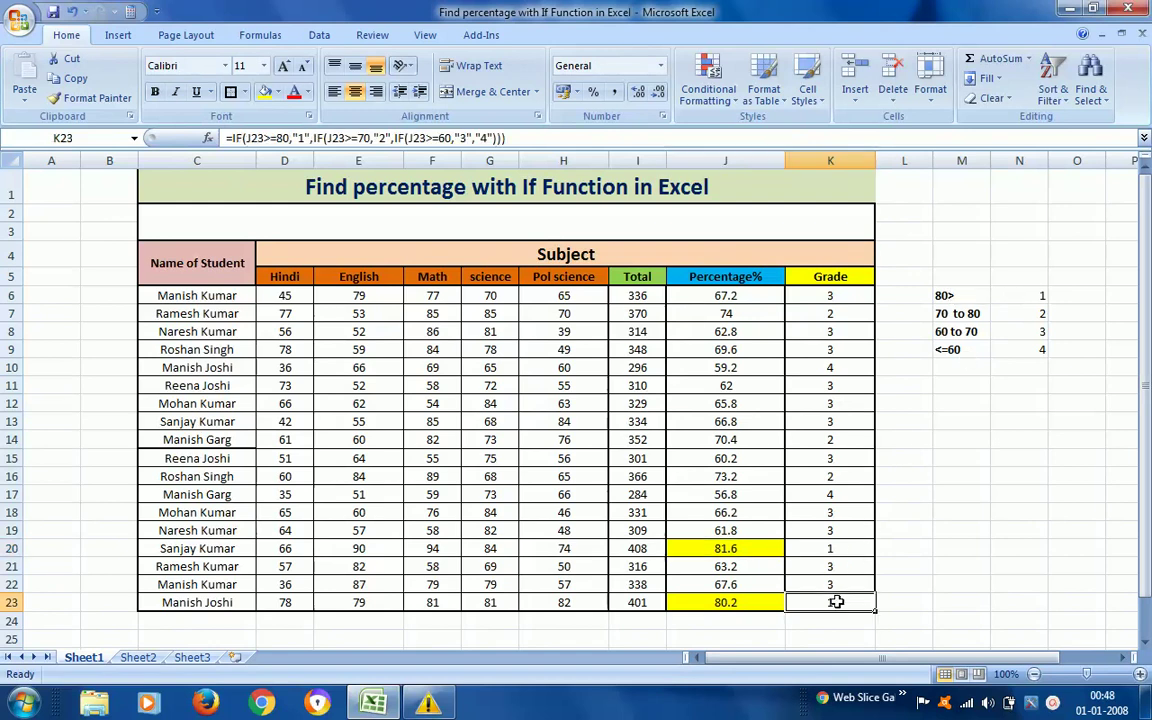
click(957, 313)
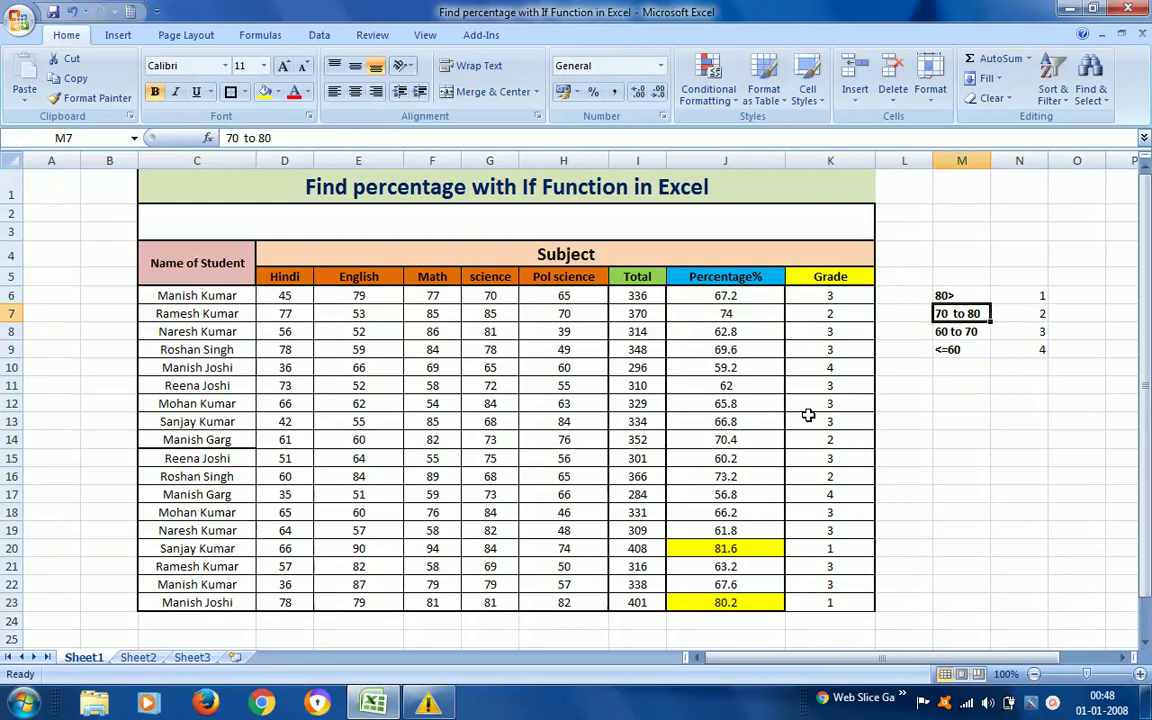
Step: Fill the grade-2 percentages in J7, J14 and J16 with orange
click(780, 316)
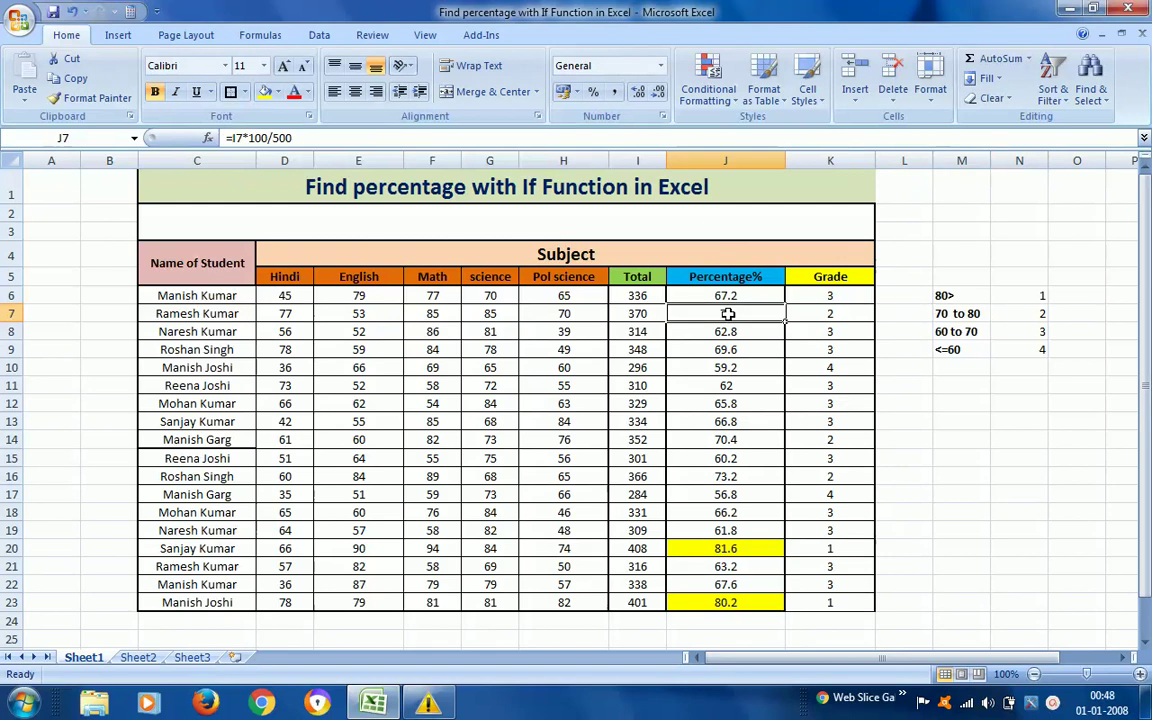
click(278, 92)
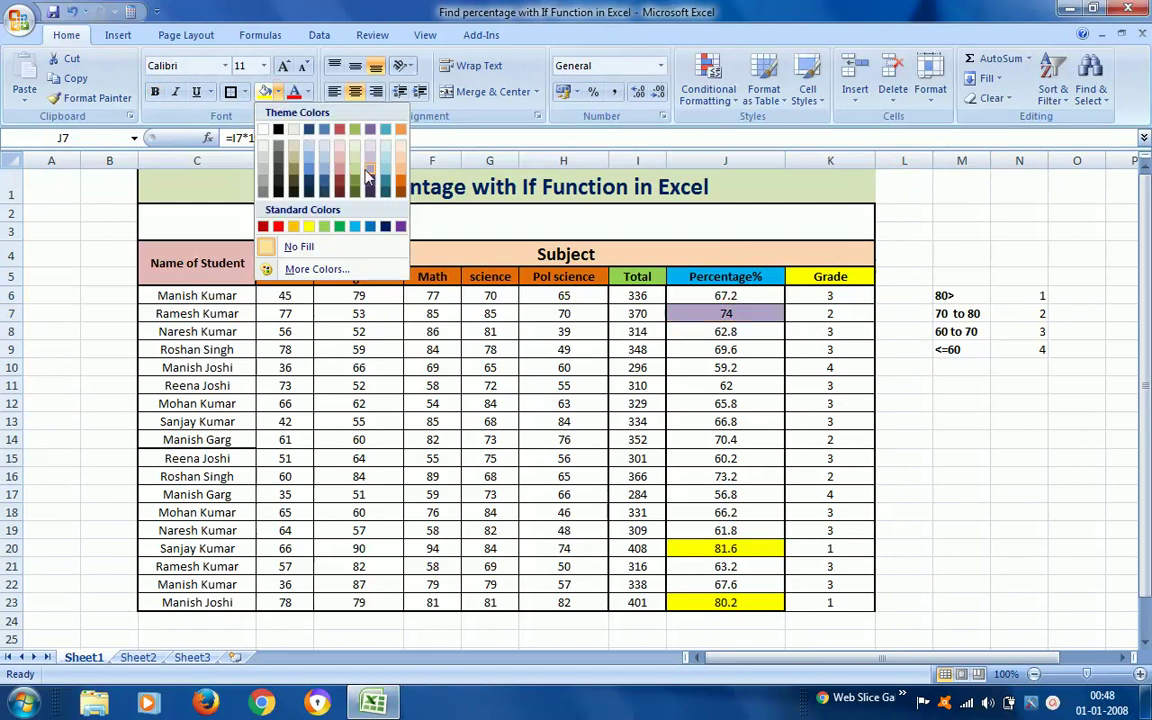
click(399, 184)
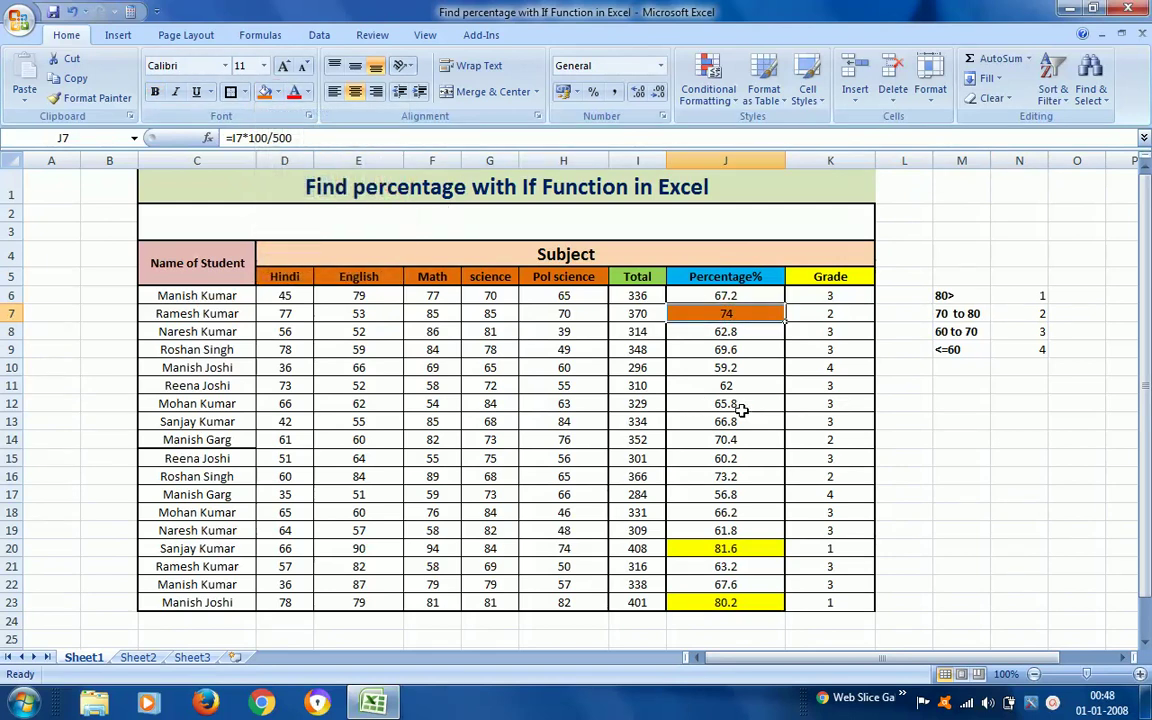
key(Down)
key(Down)
key(Down)
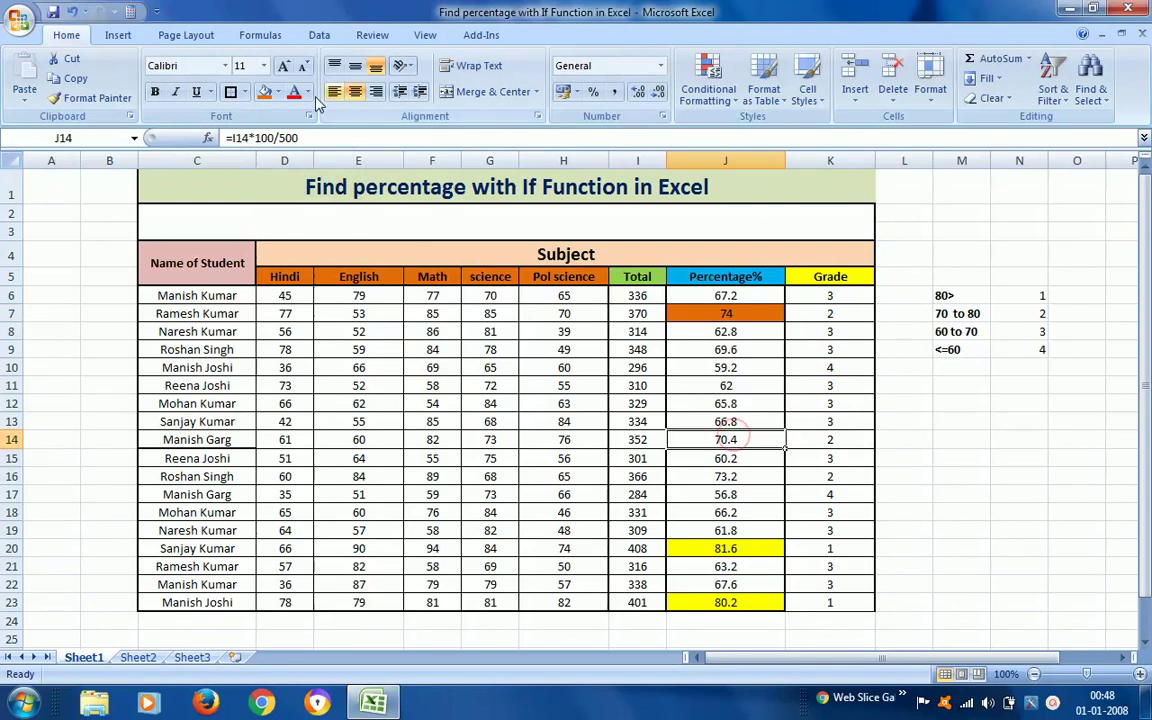
click(266, 92)
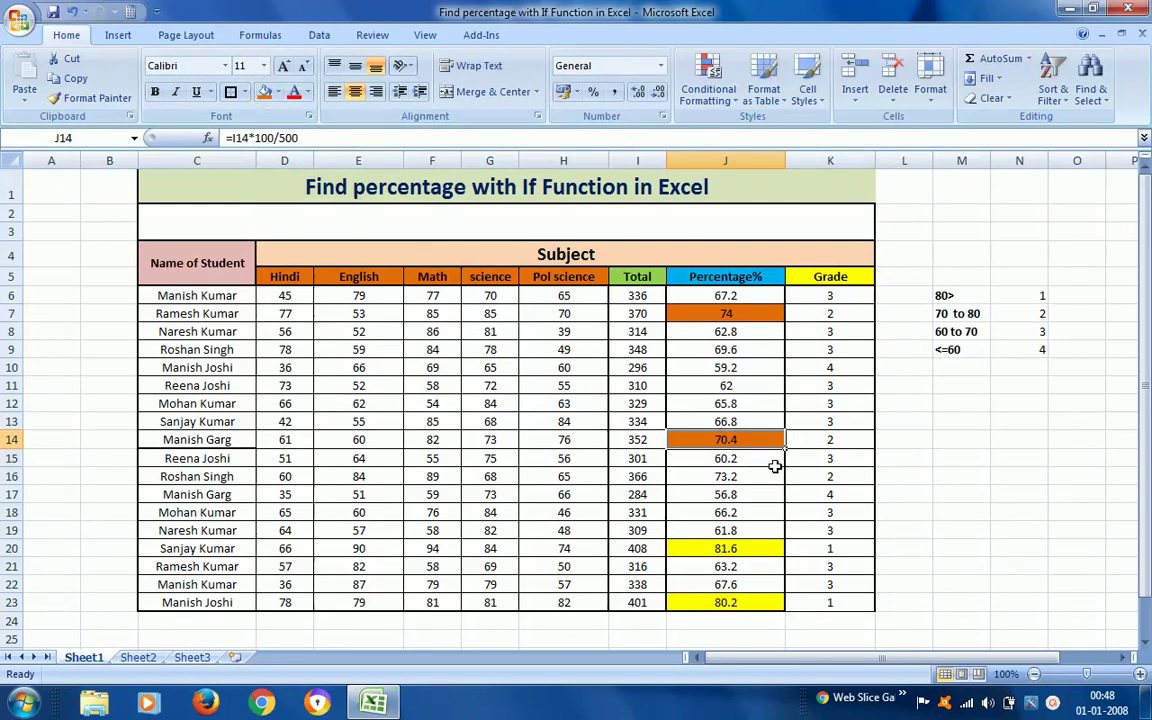
click(751, 476)
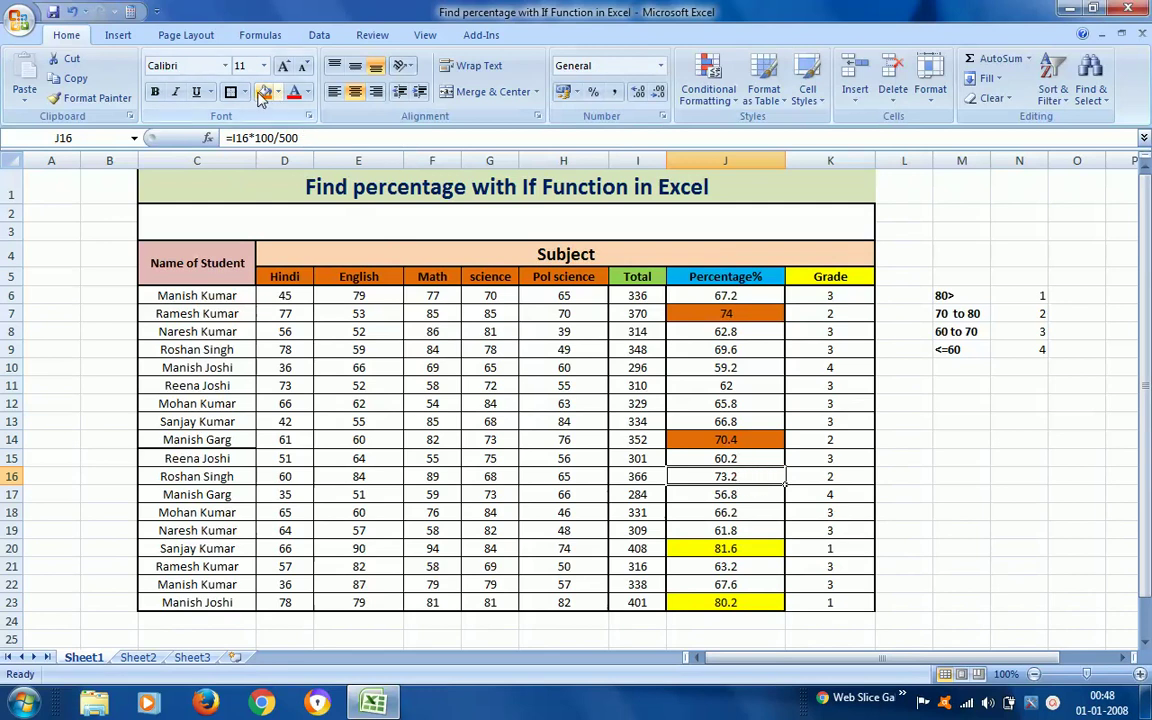
click(264, 92)
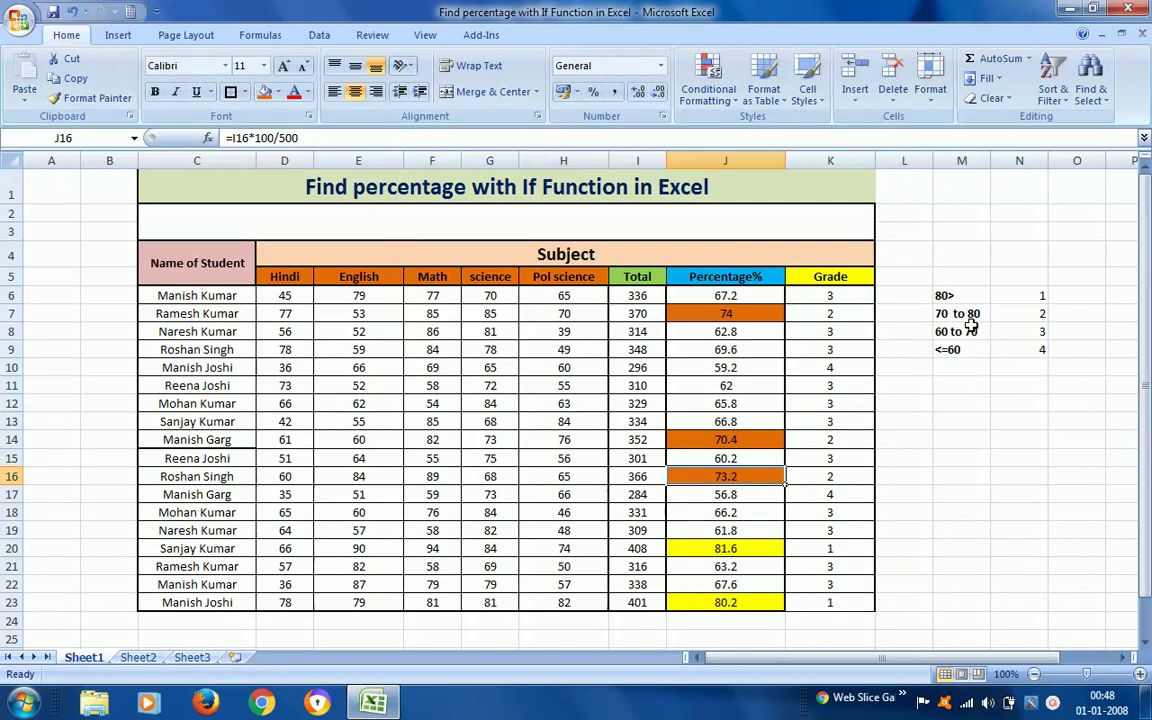
click(832, 440)
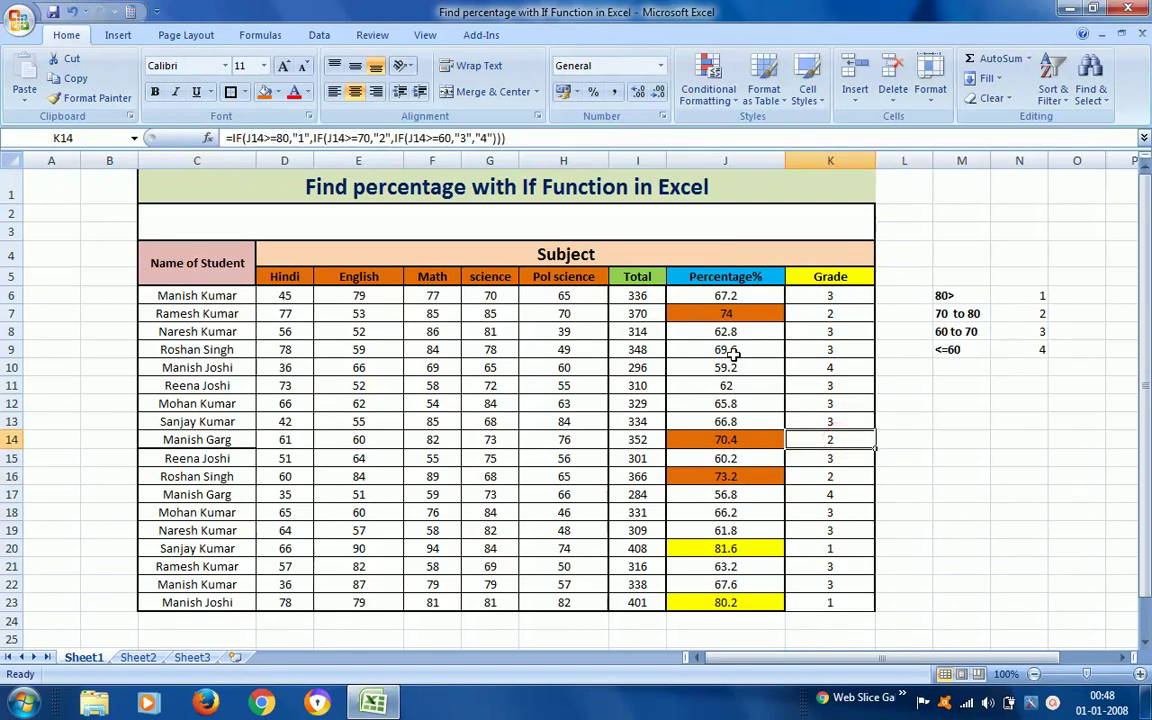
Step: Fill the grade-3 percentages J8:J9, J11:J13, J18:J19 and J15 light blue
click(668, 331)
drag(741, 338, 741, 350)
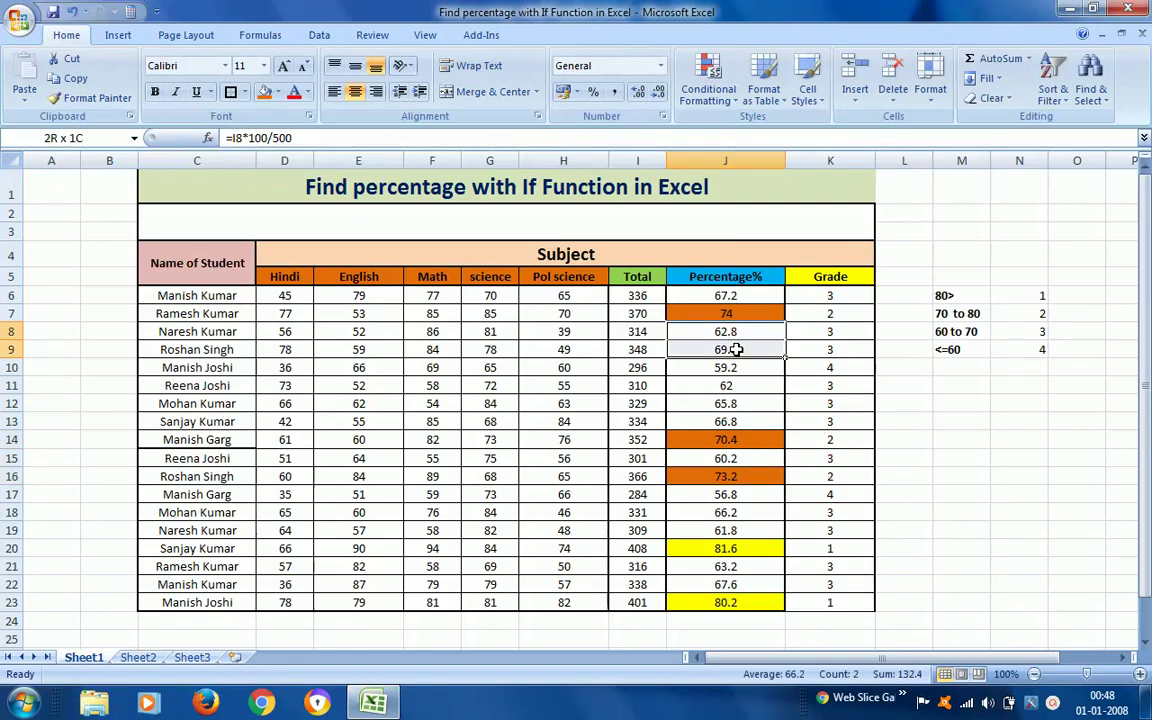
click(278, 97)
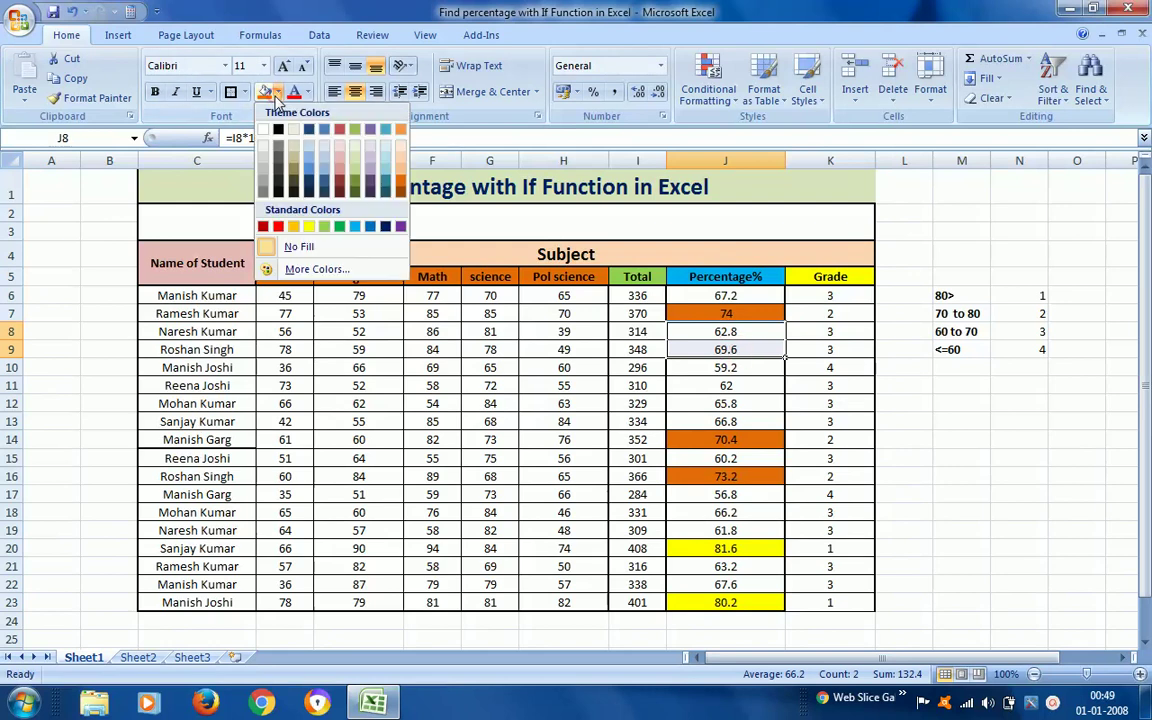
click(355, 227)
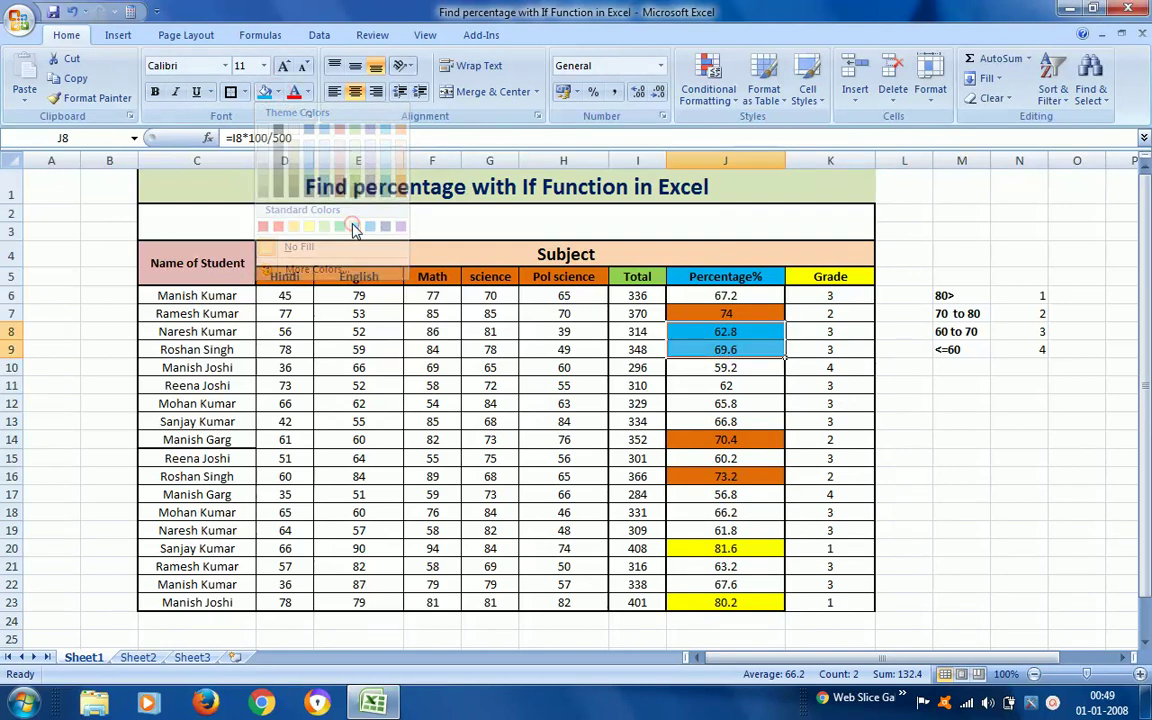
click(722, 405)
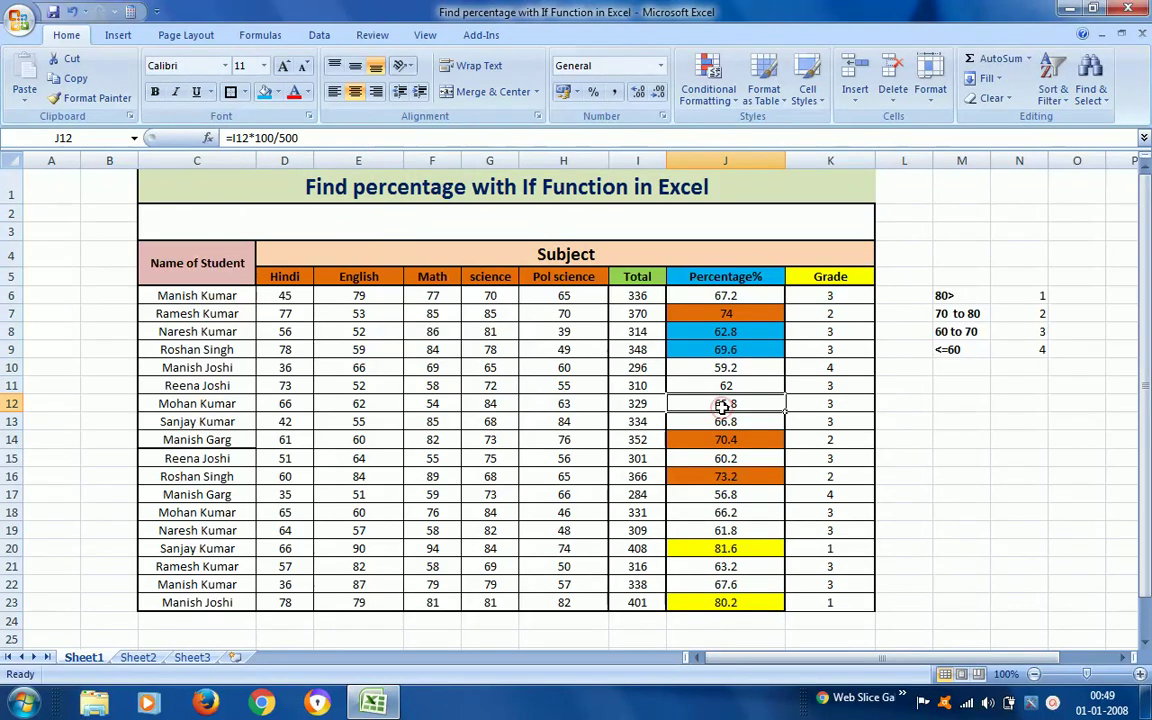
click(732, 385)
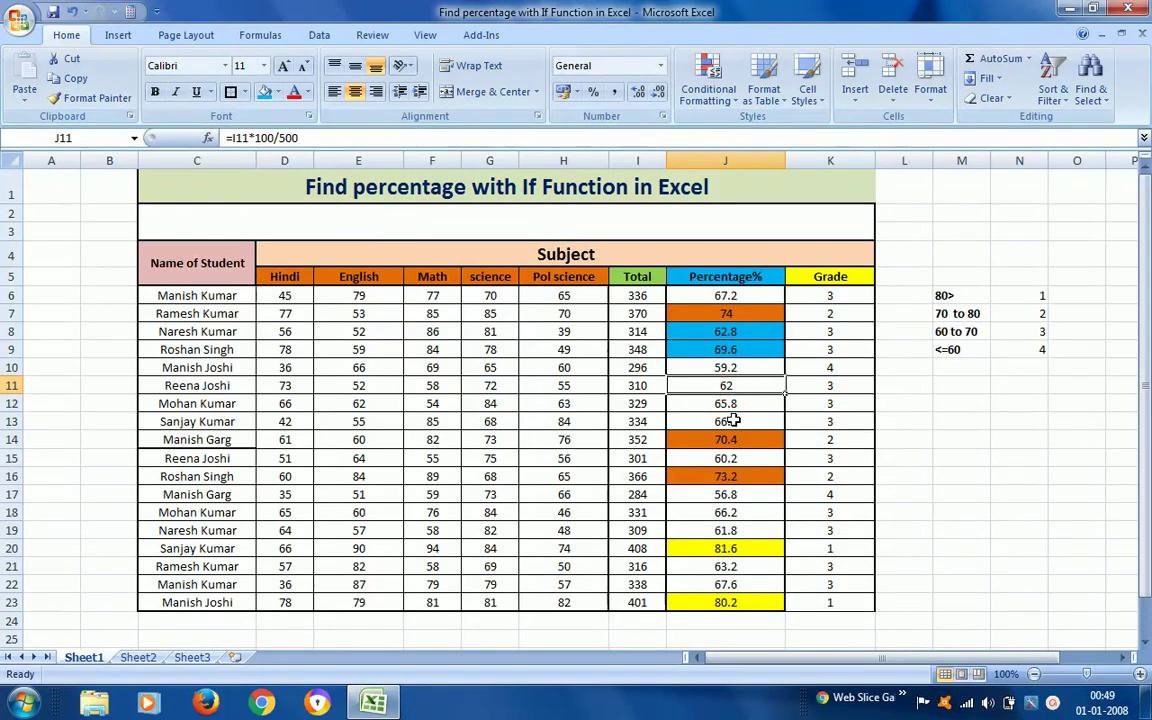
drag(732, 408, 738, 422)
click(265, 91)
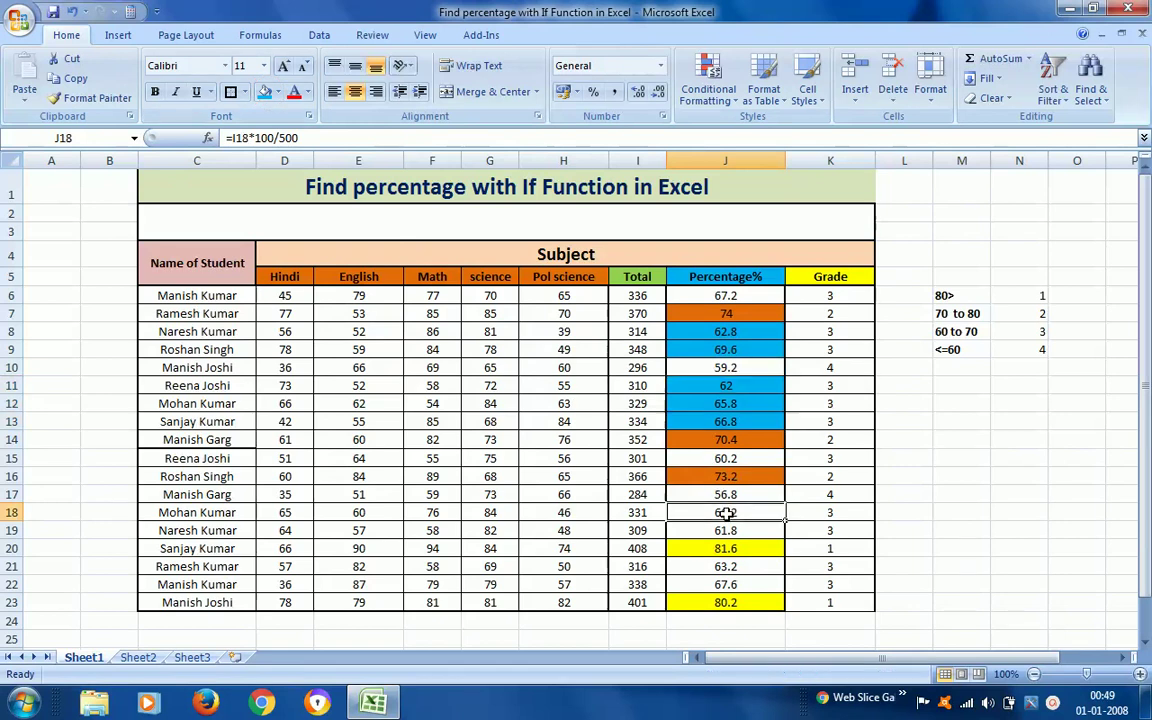
drag(725, 512, 725, 530)
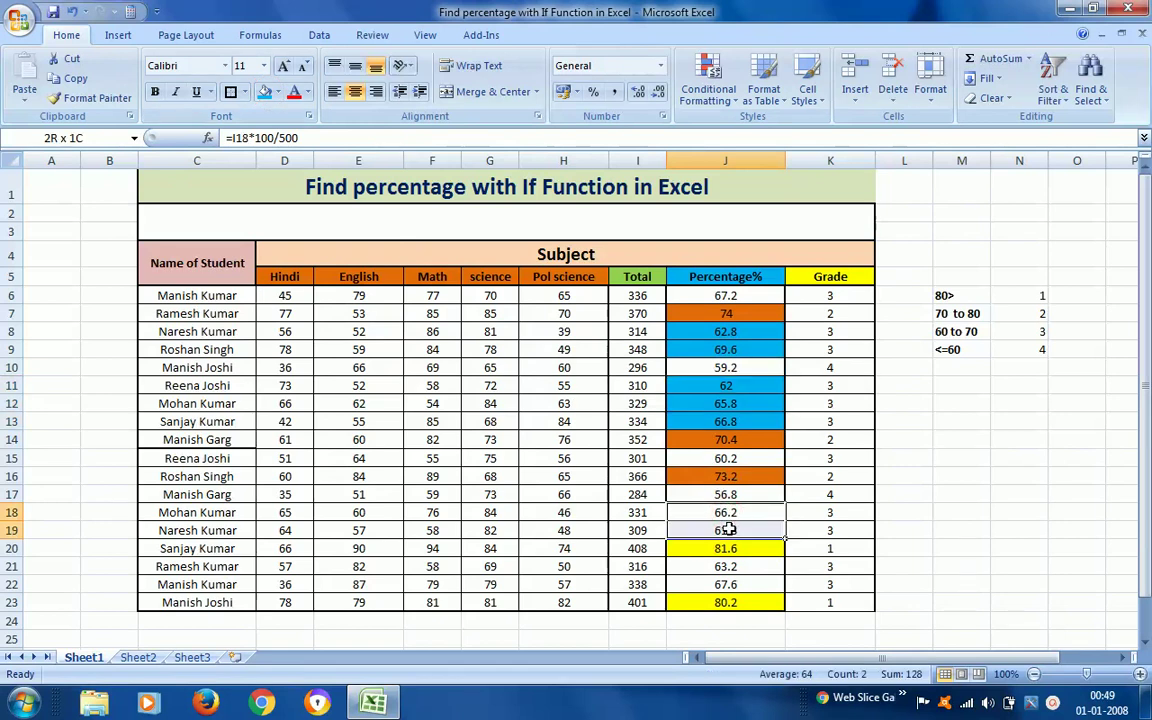
click(265, 91)
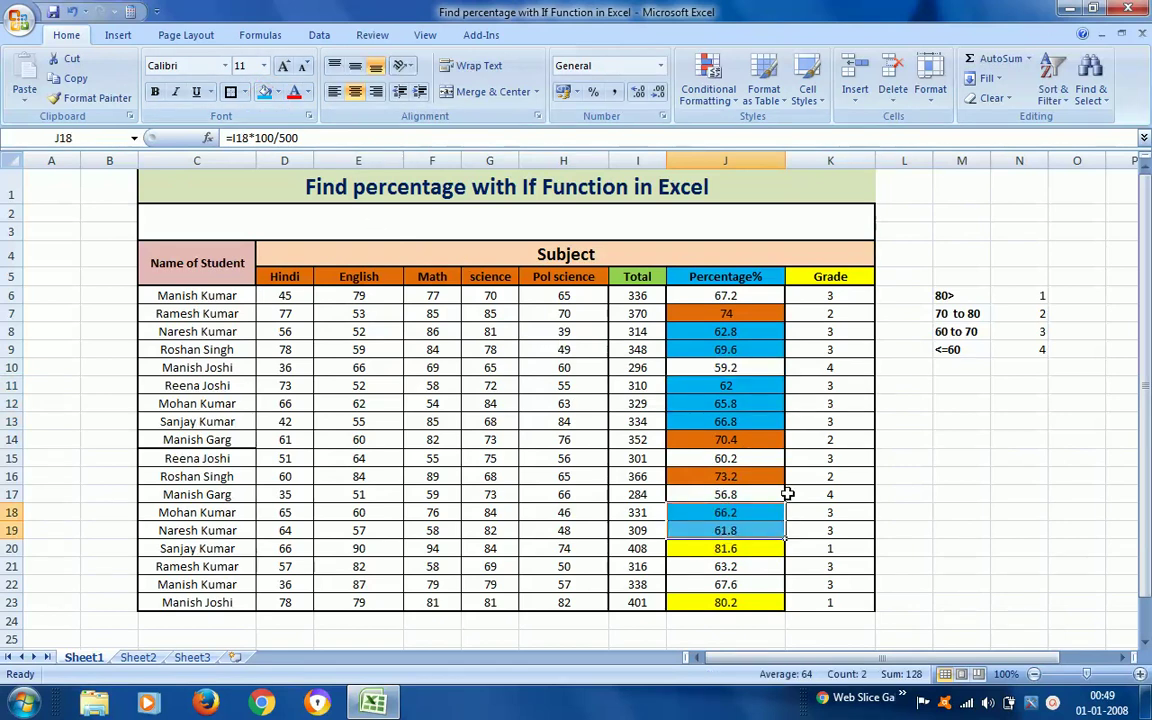
click(745, 458)
click(262, 93)
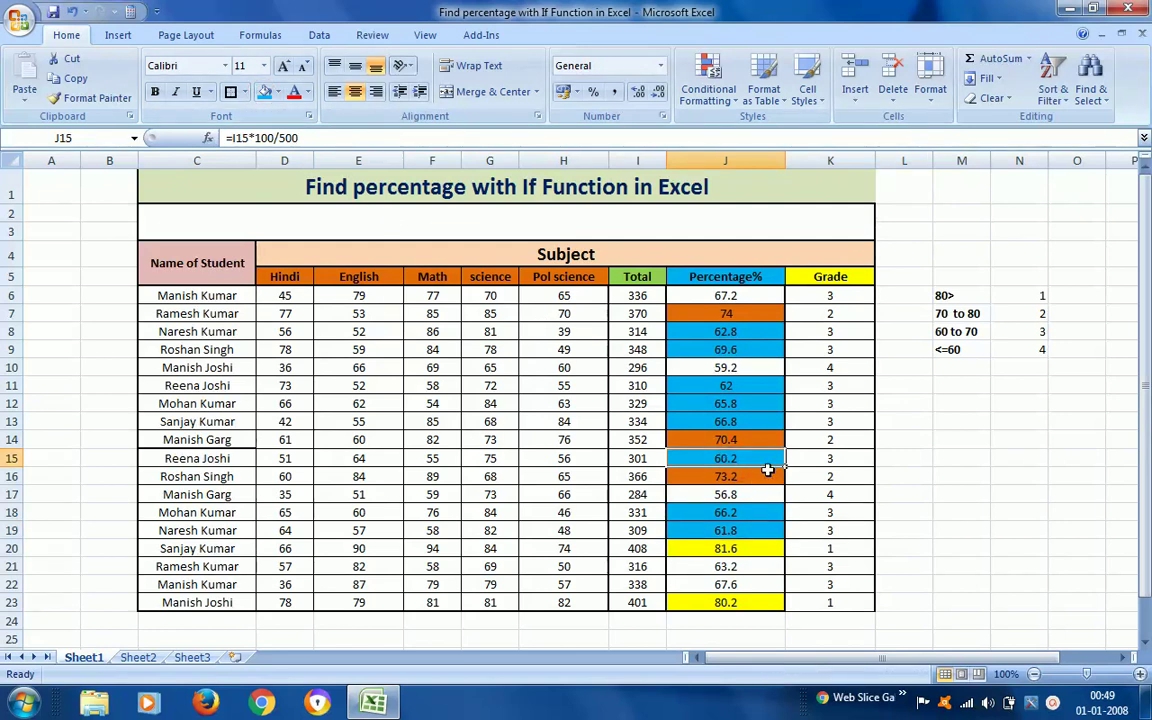
Step: Review the J6 percentage and K6 grade formulas, then select the 56.8 in J17
click(721, 297)
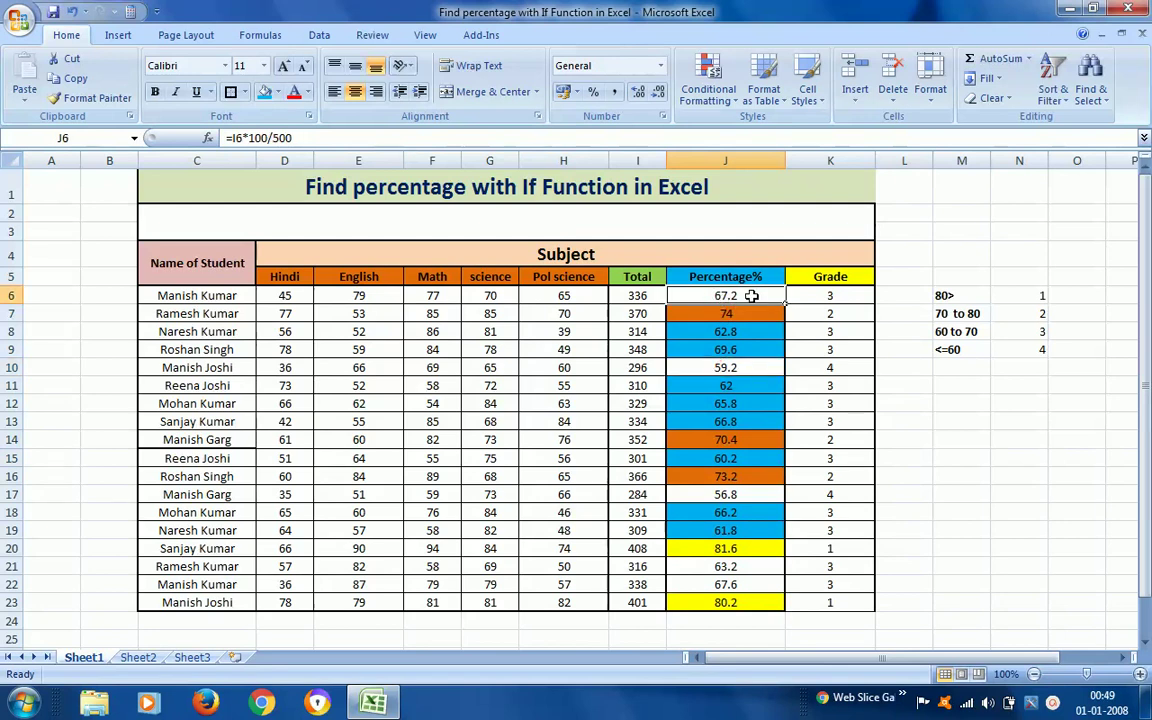
double_click(751, 296)
key(Escape)
drag(1145, 308, 1145, 310)
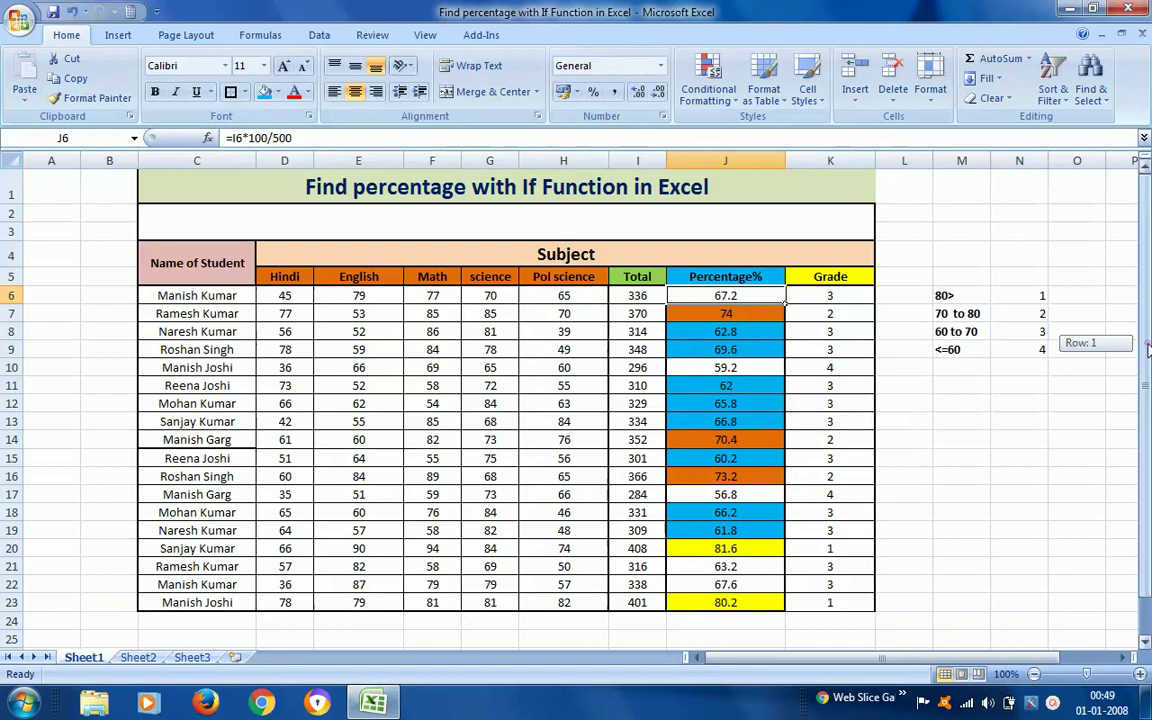
click(801, 297)
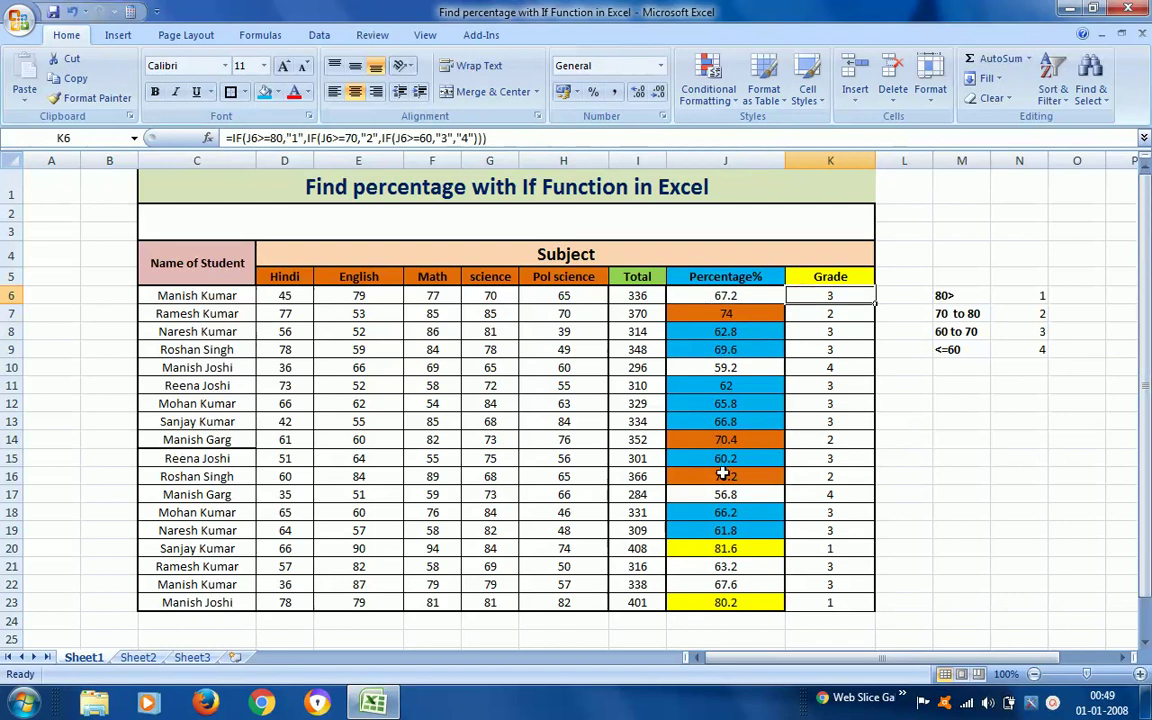
click(723, 497)
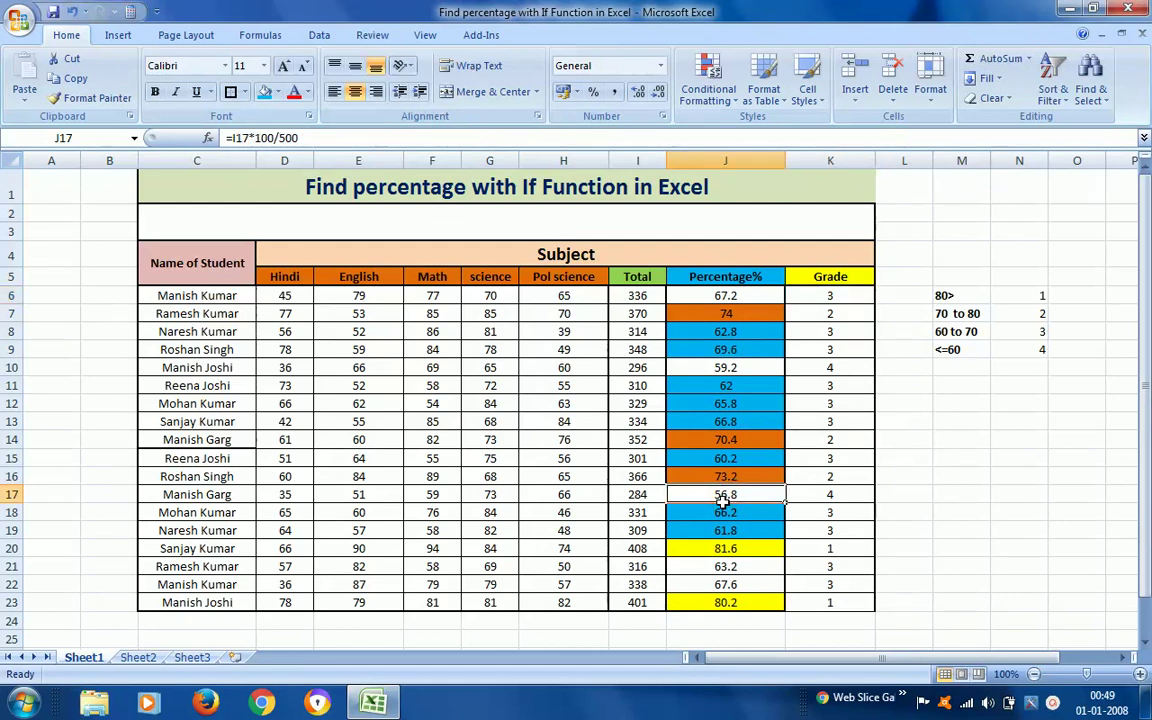
click(277, 92)
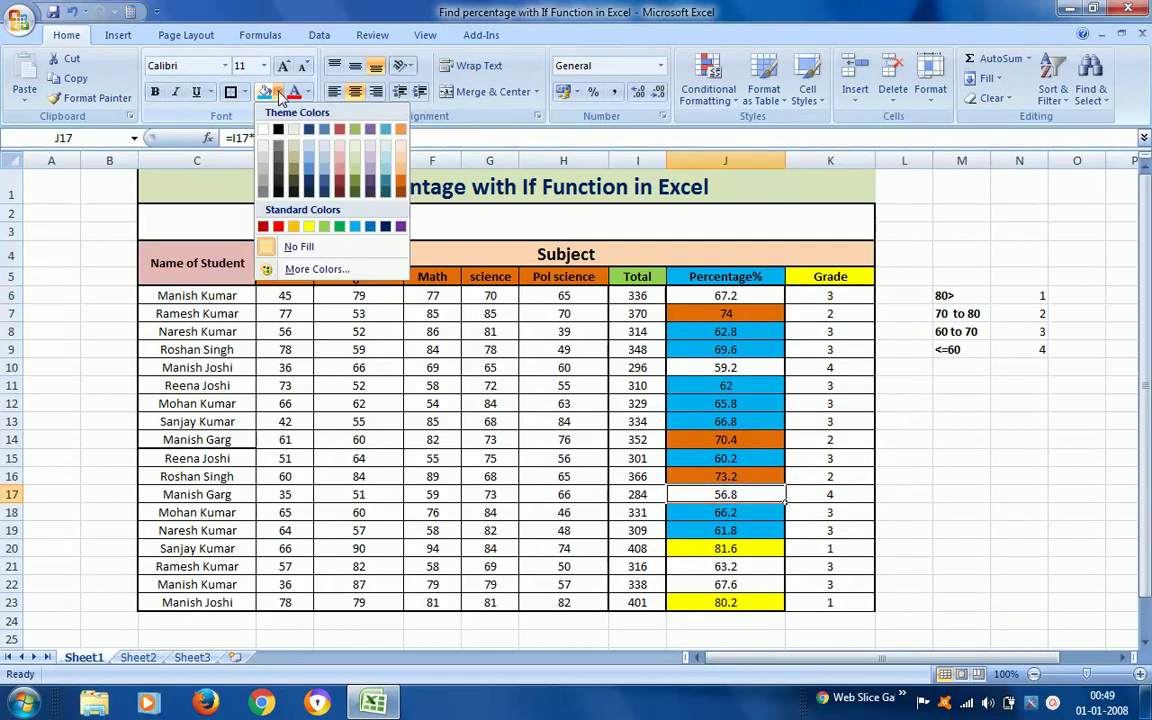
click(278, 226)
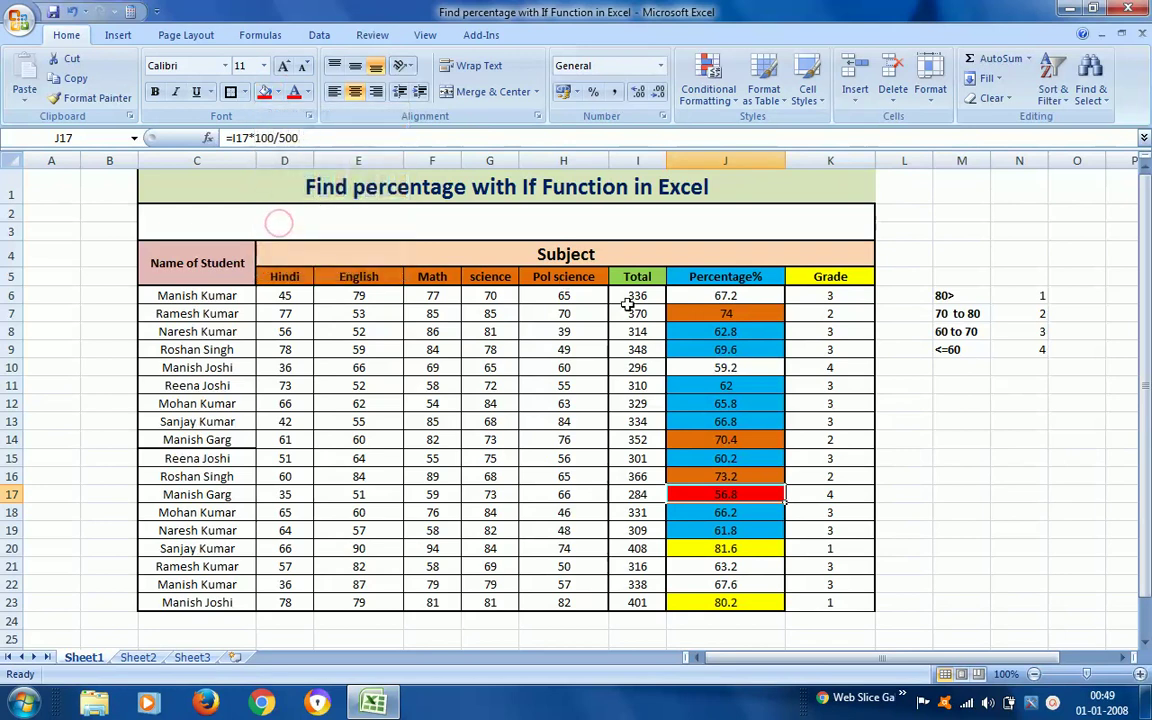
click(745, 297)
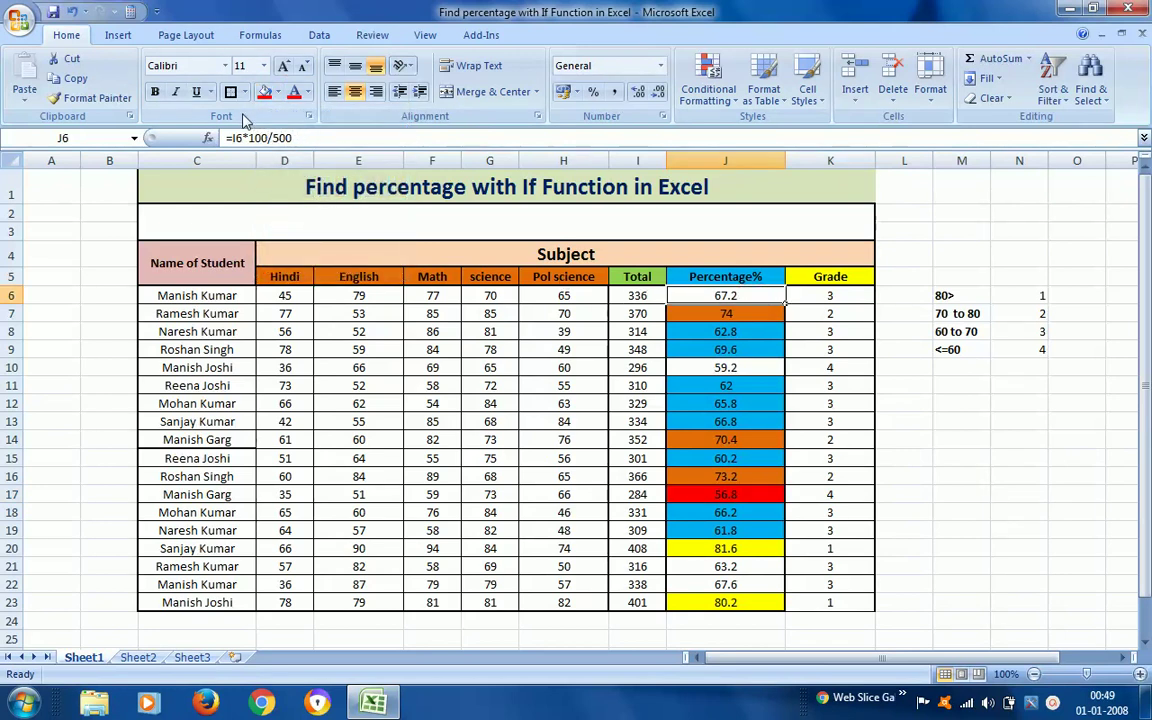
click(264, 92)
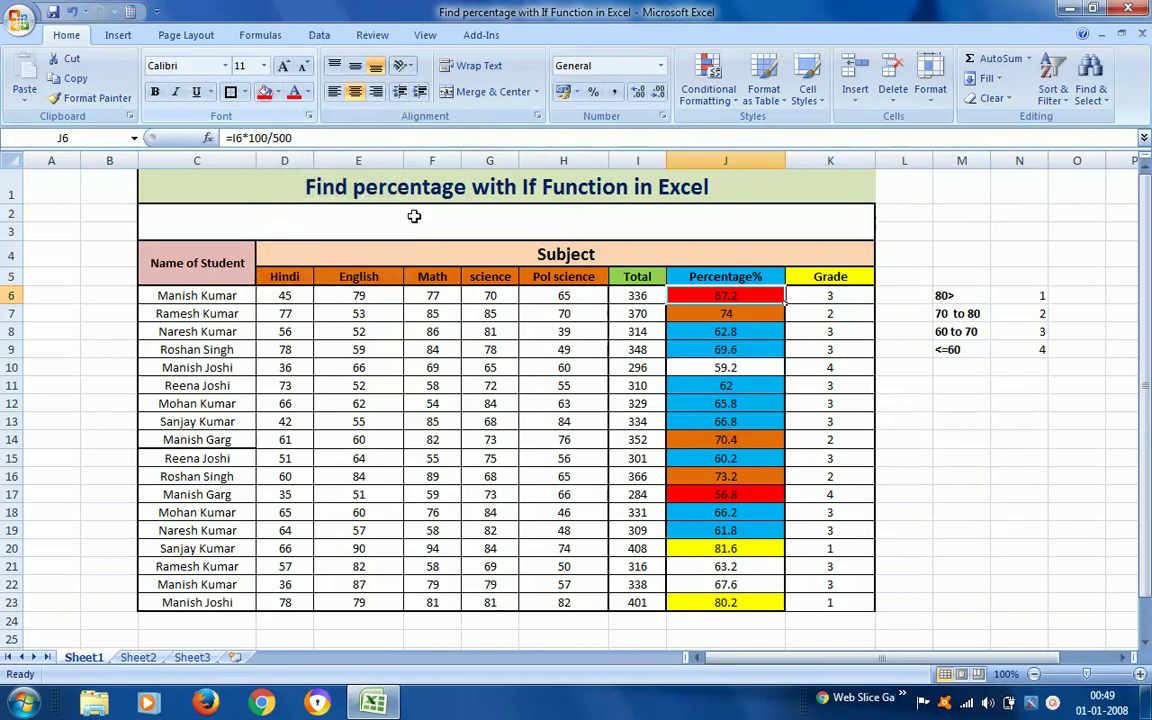
click(712, 367)
click(264, 92)
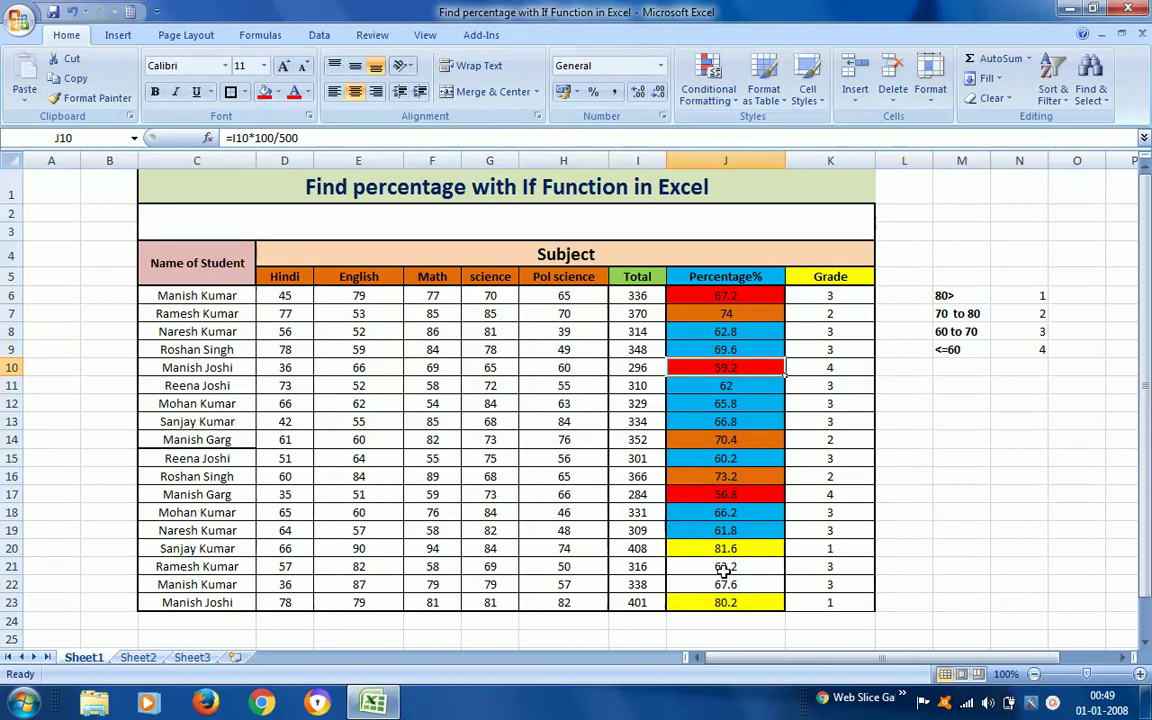
click(723, 568)
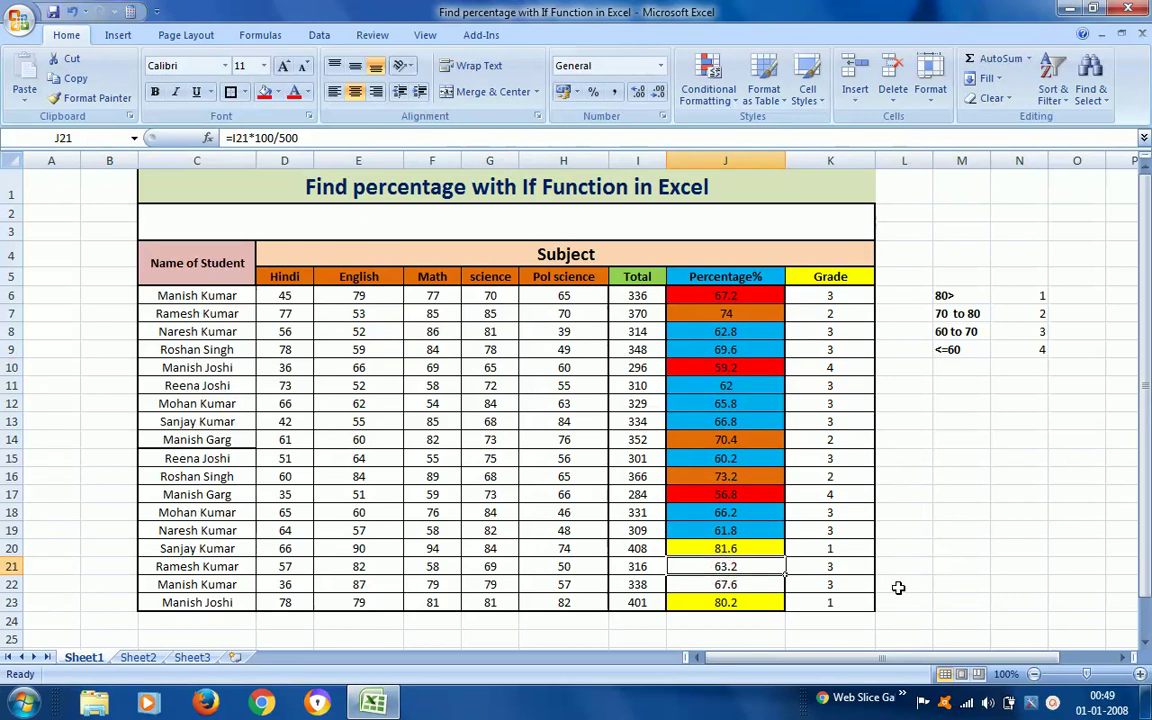
shift+click(728, 586)
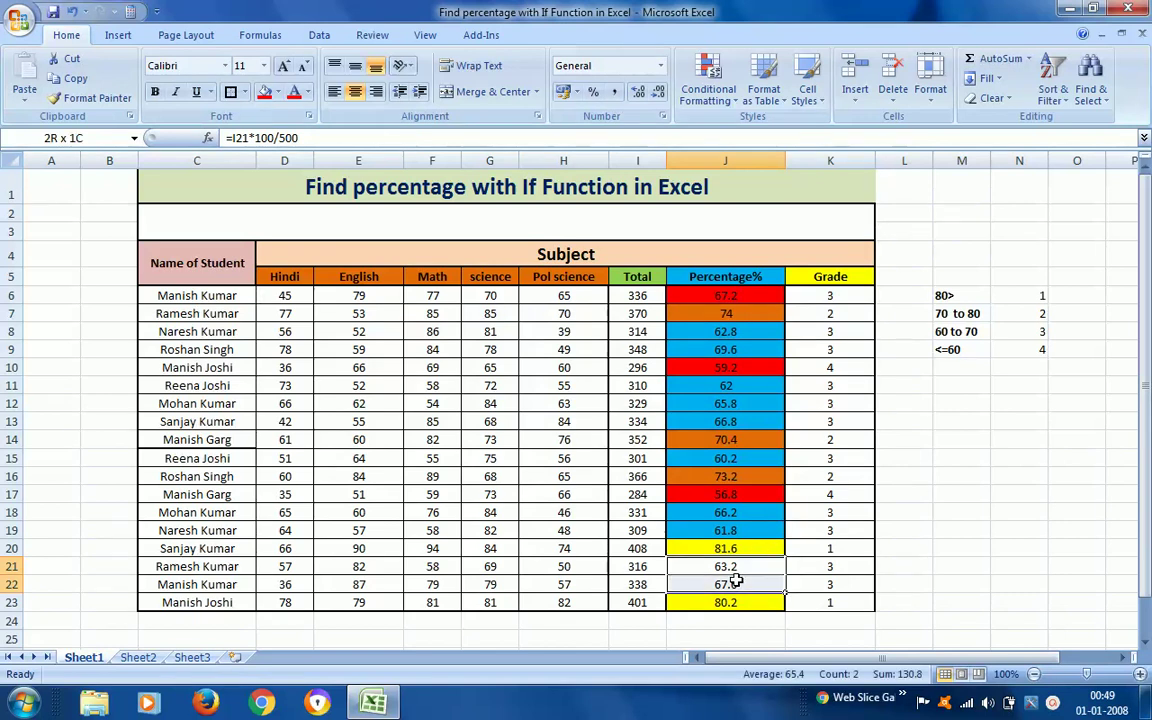
click(279, 92)
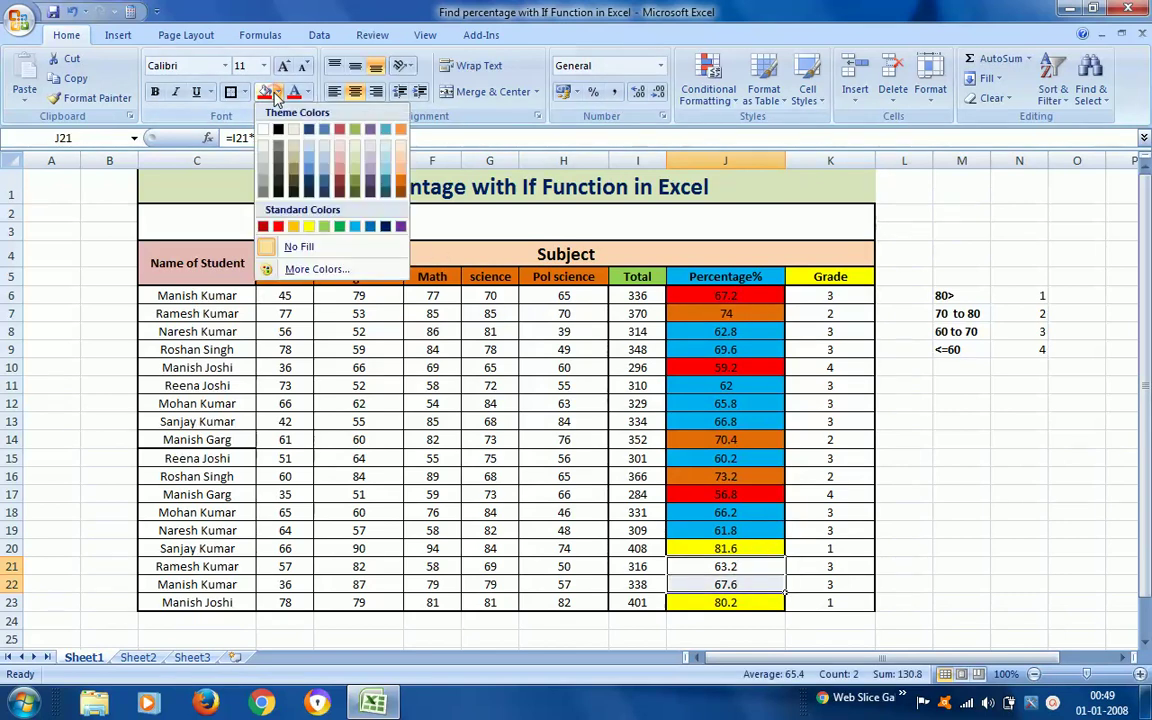
click(355, 228)
click(810, 420)
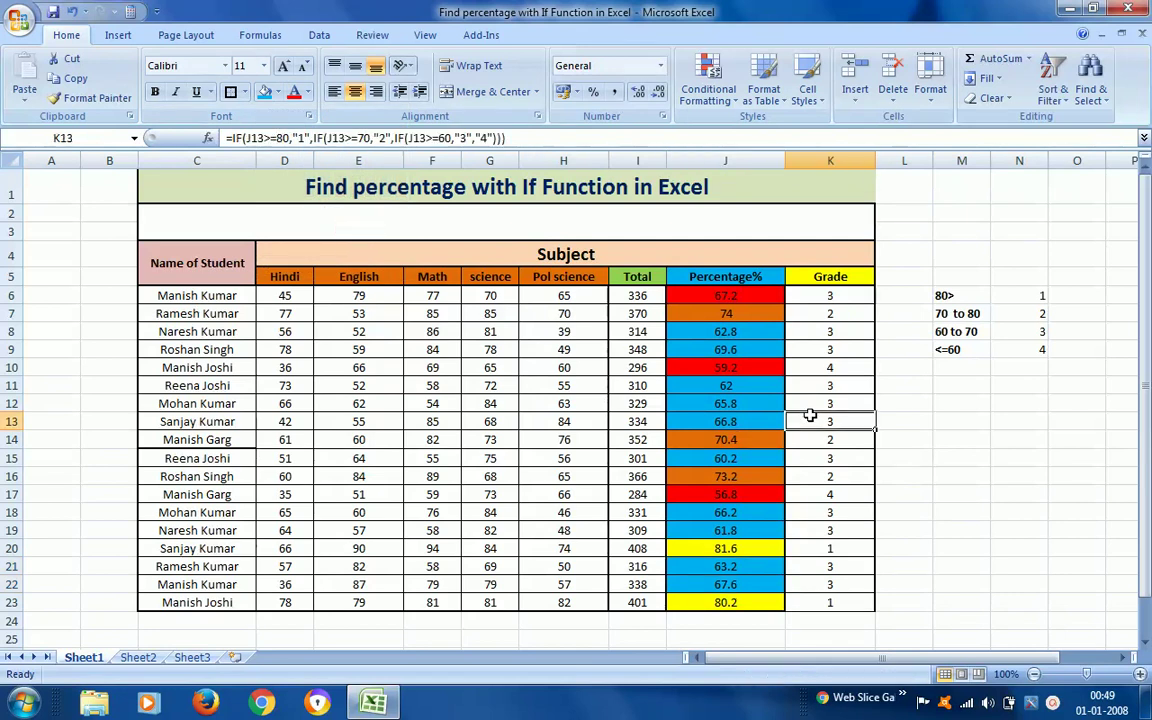
click(857, 300)
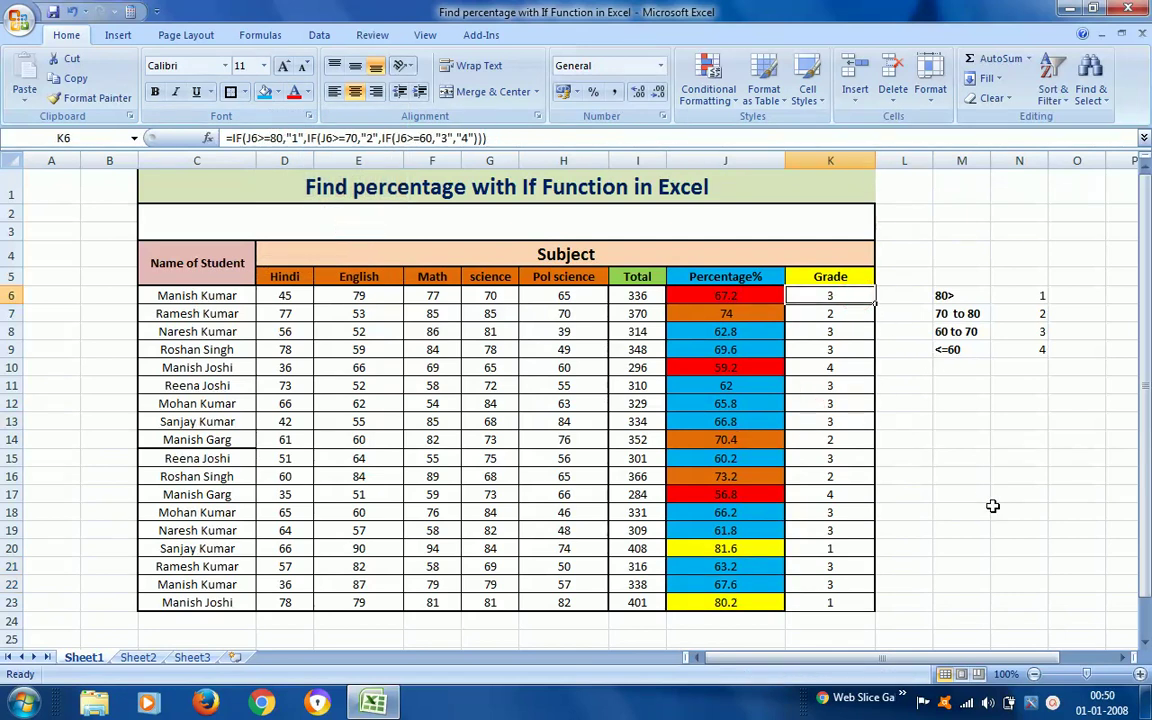
Step: Show K6's nested IF formula in the cell and compare it with J6 and N6's grade 1
key(F2)
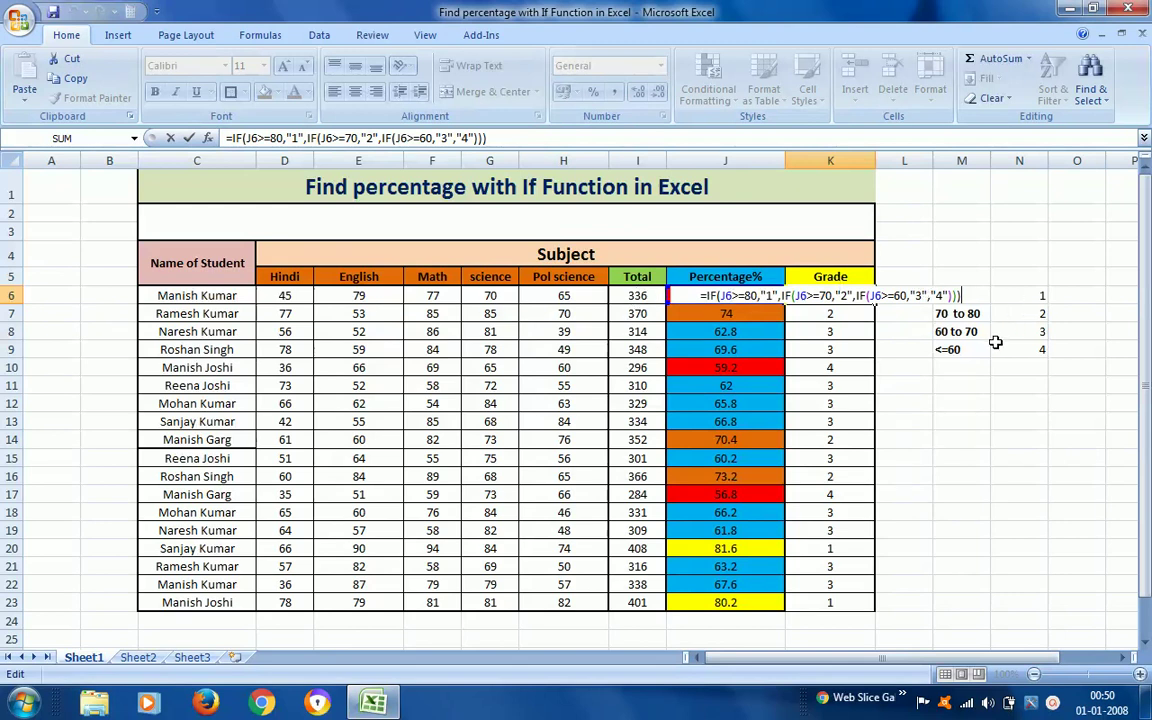
key(ctrl+Return)
click(1030, 298)
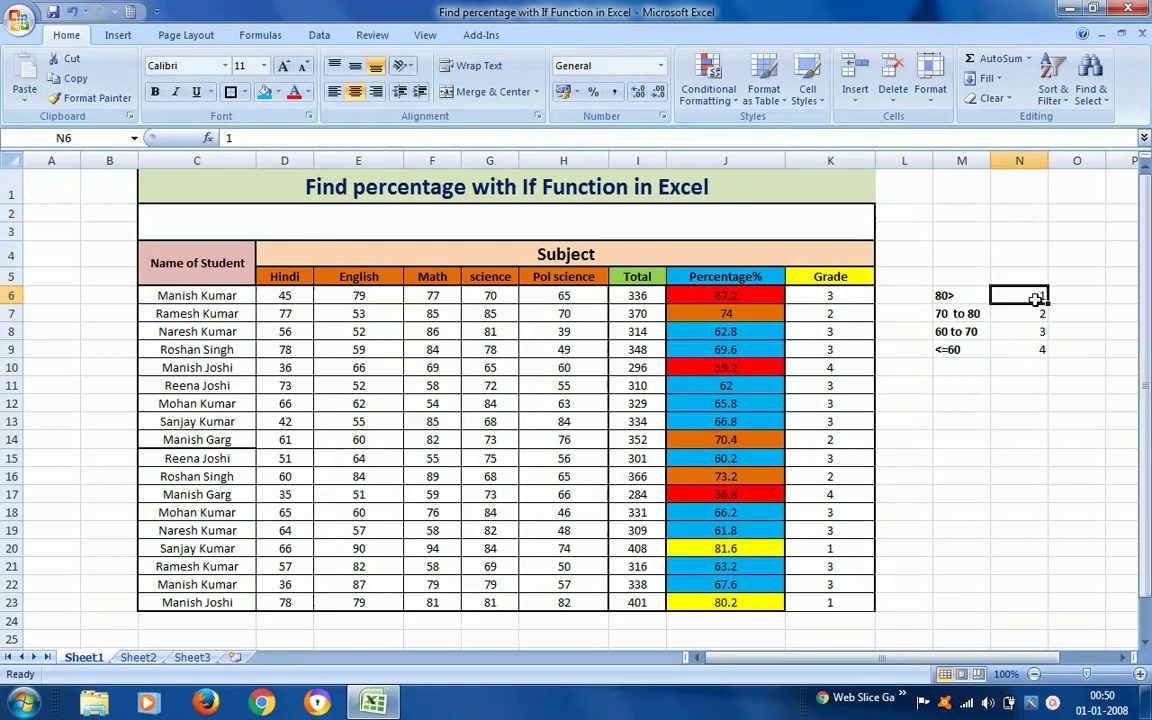
click(745, 295)
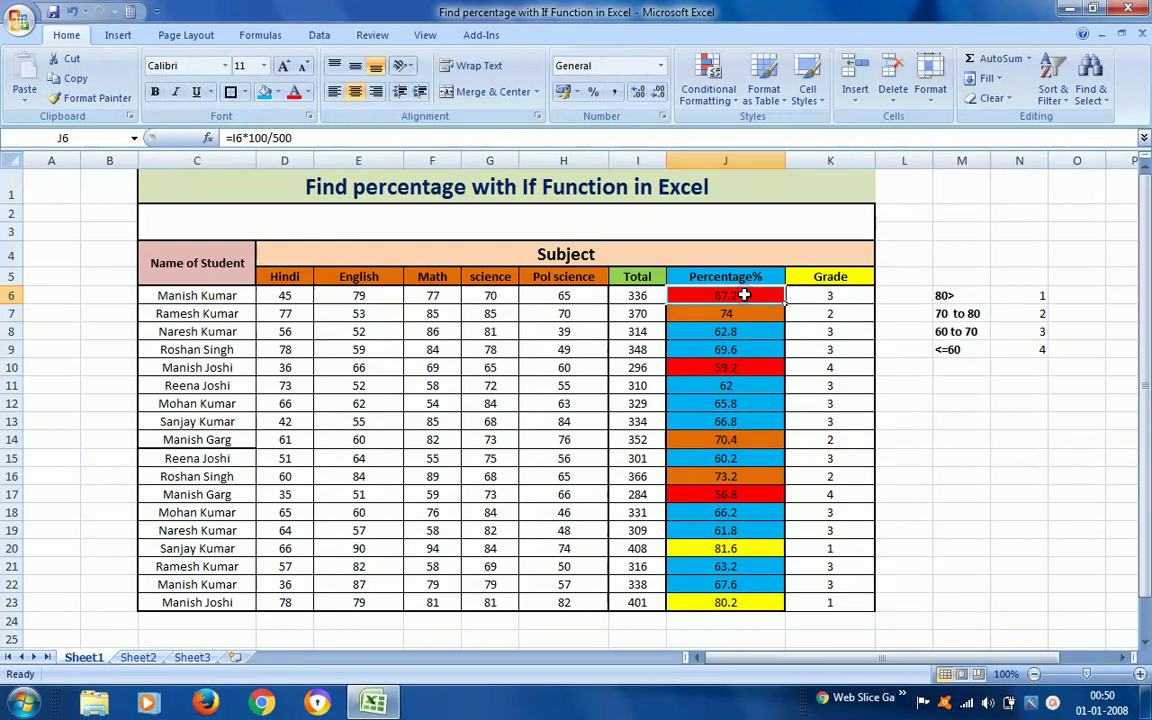
key(Right)
key(F2)
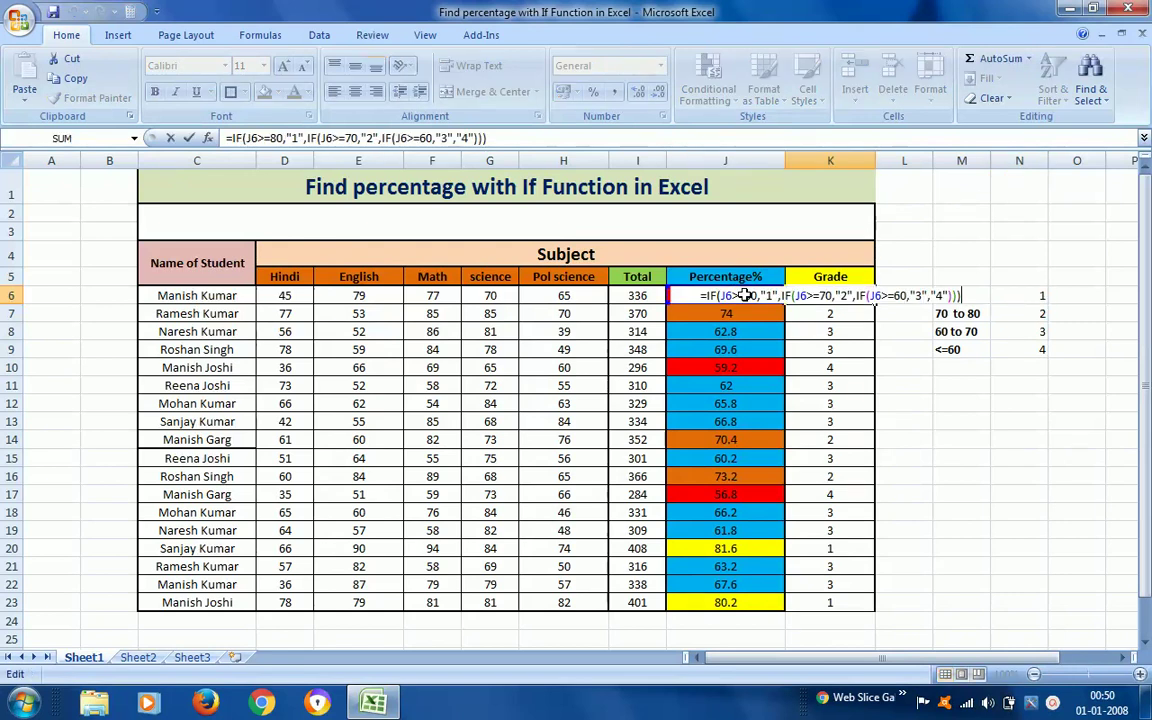
key(Escape)
Step: Check the 70 to 80 band label and J6's formula, then reopen K6's IF formula
click(958, 314)
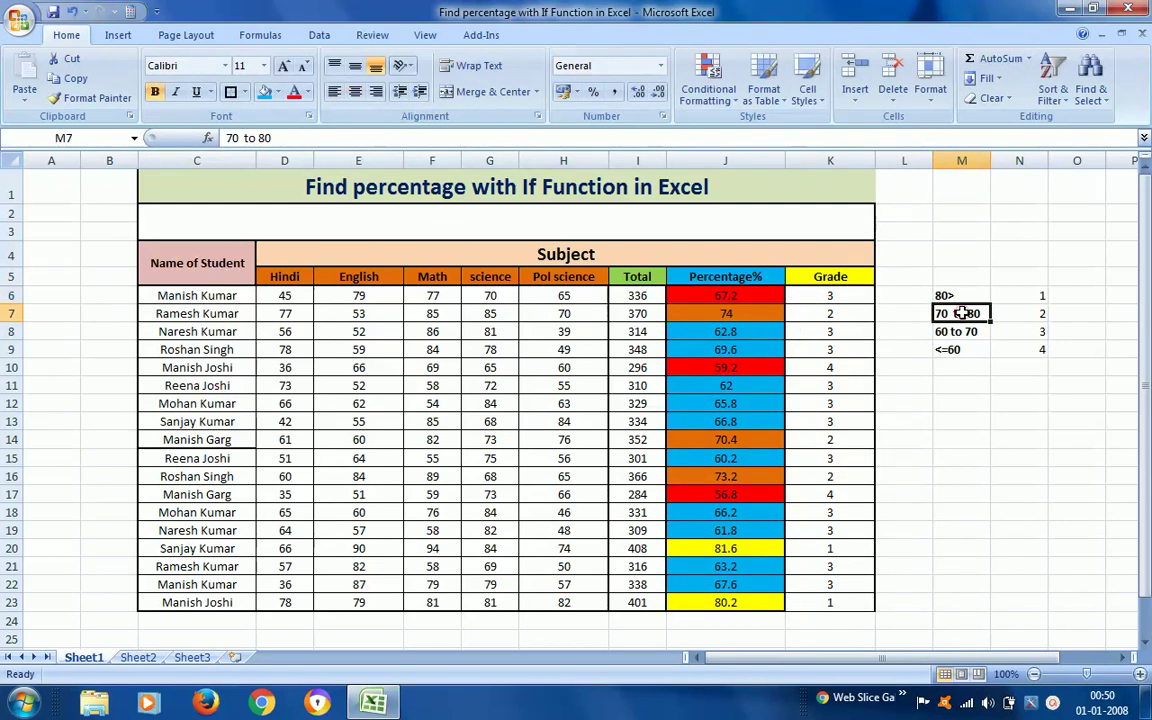
double_click(960, 313)
click(832, 298)
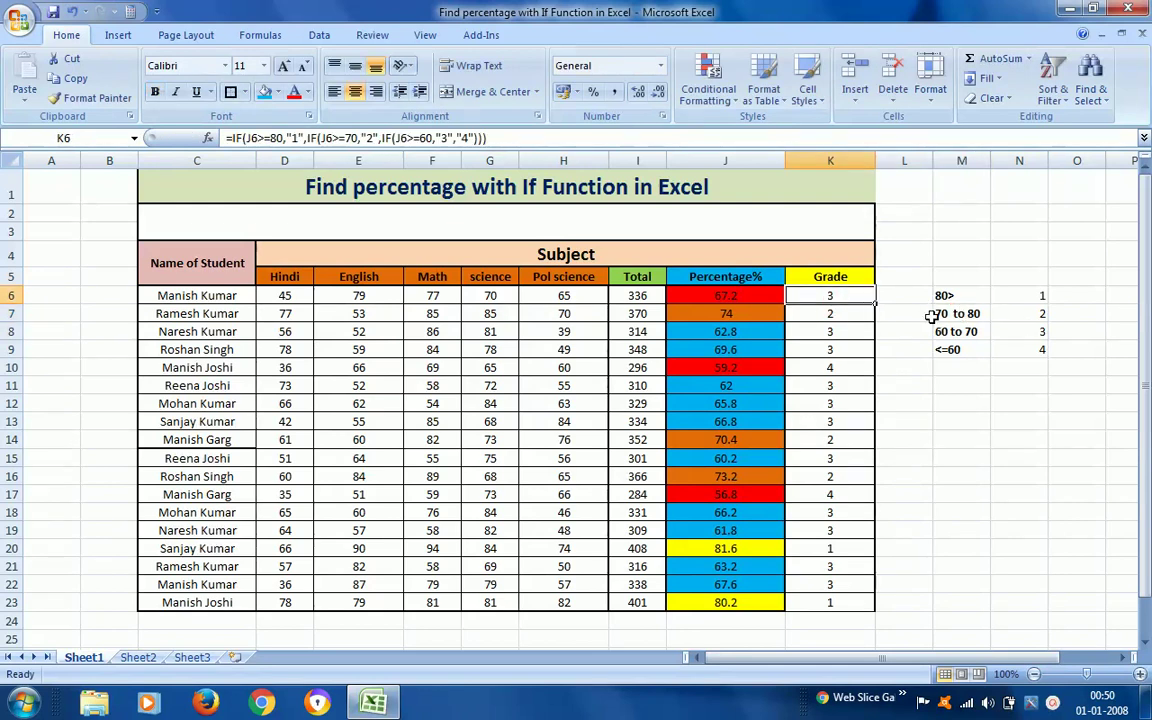
click(710, 300)
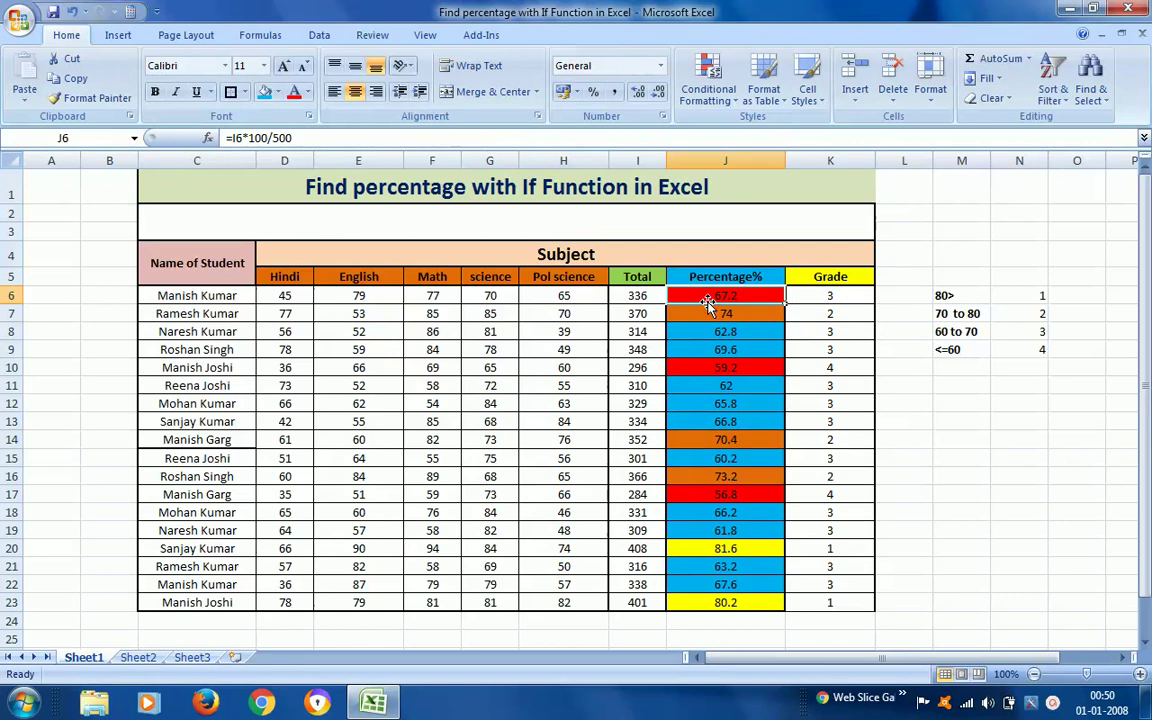
click(706, 302)
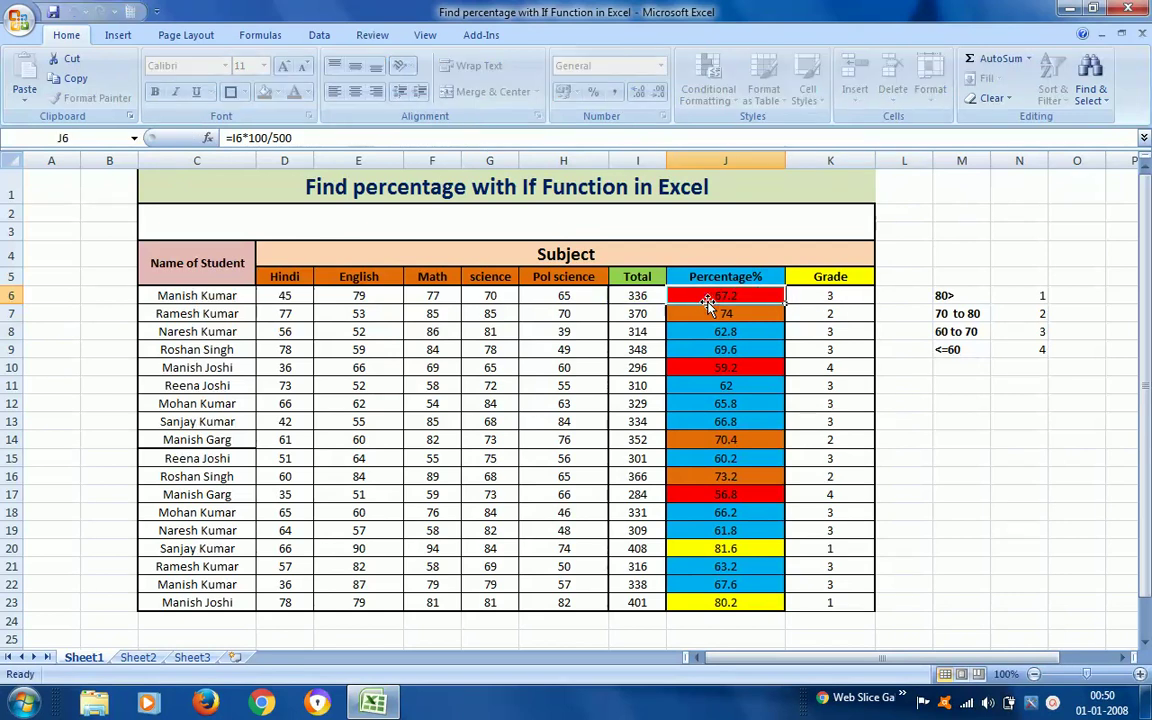
drag(706, 302, 706, 302)
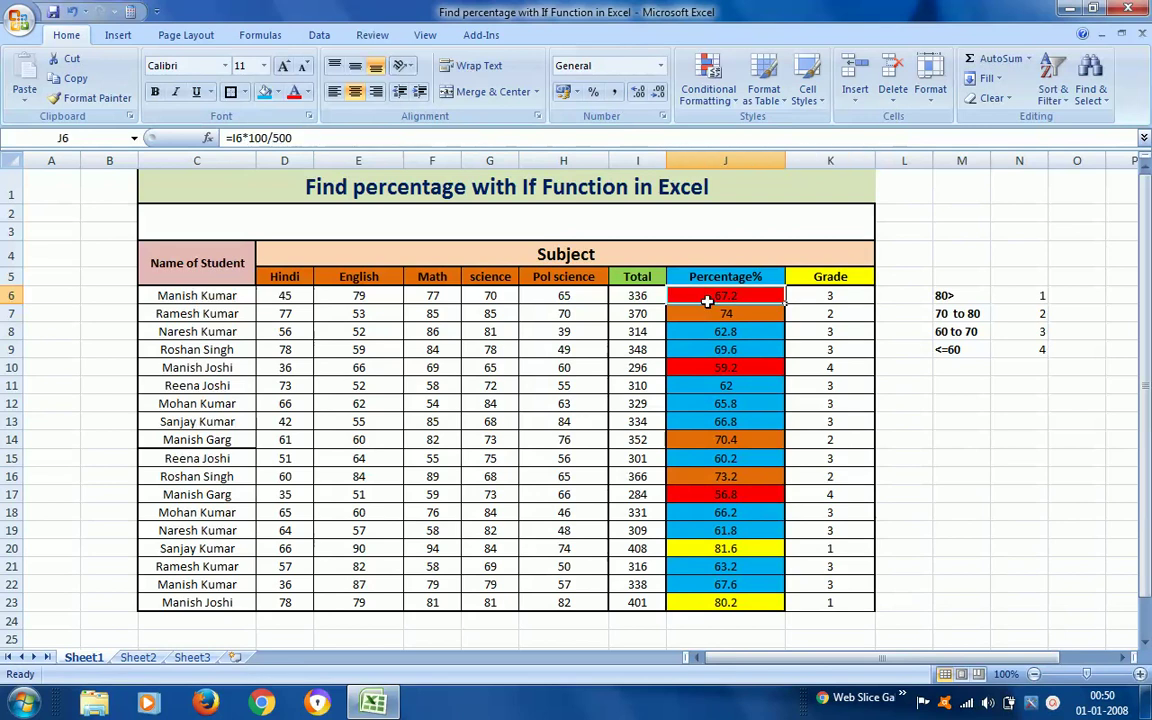
key(Right)
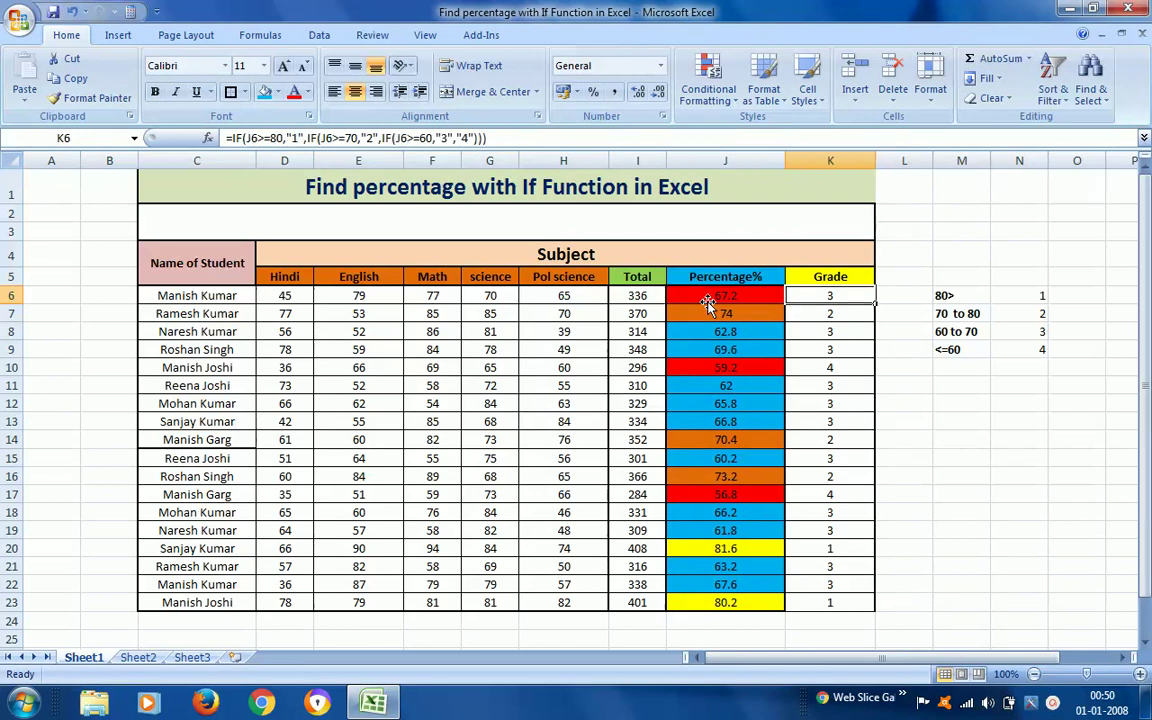
key(F2)
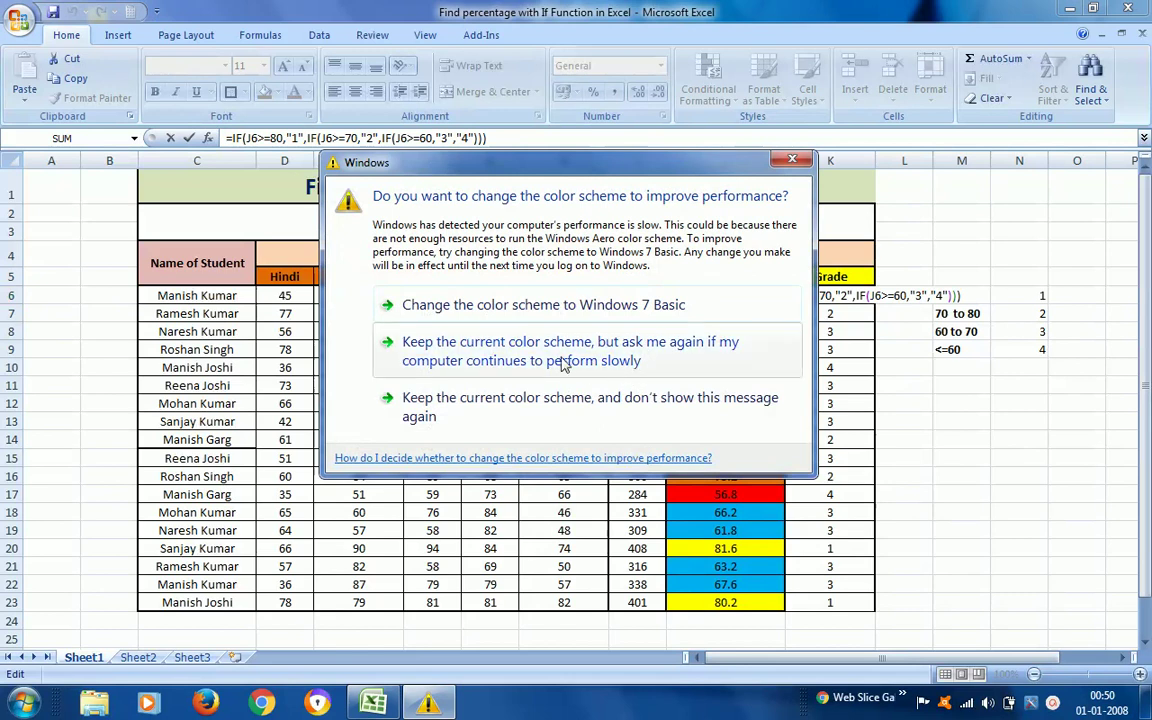
Step: Keep the current colour scheme and leave K6 unchanged, showing grade 3 for 67.2
click(553, 363)
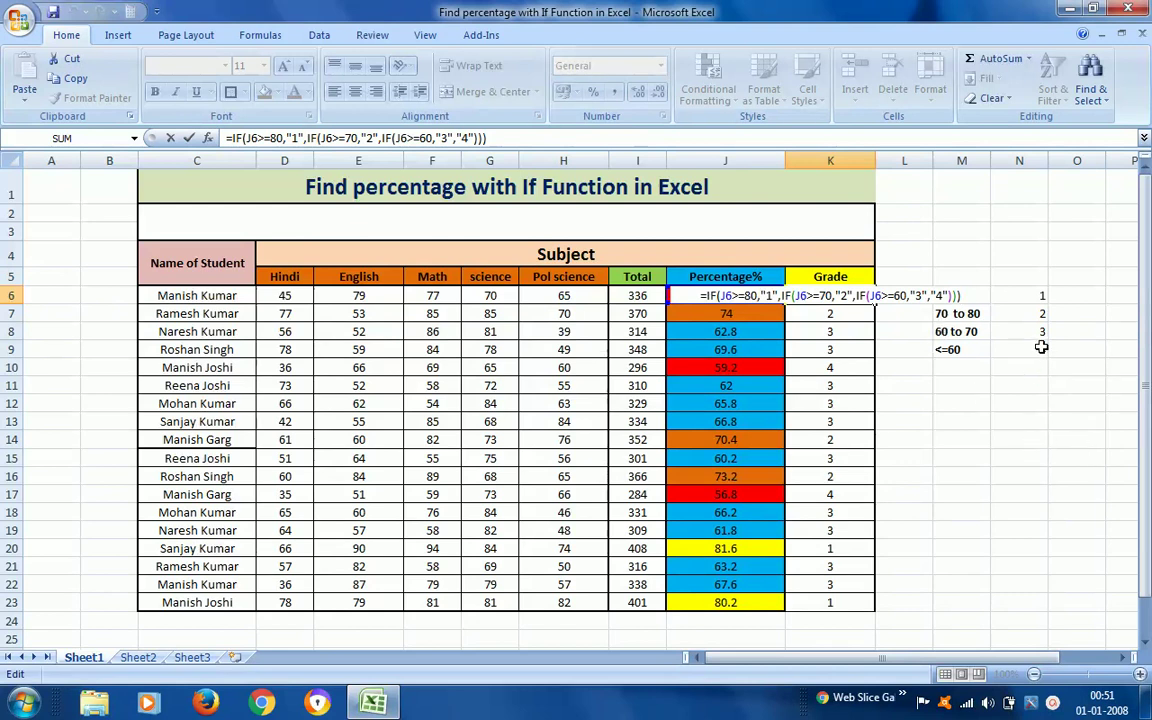
click(1037, 349)
Step: Inspect K6's nested IF grade formula, leave it unchanged, and go to percentage cell J6
click(836, 298)
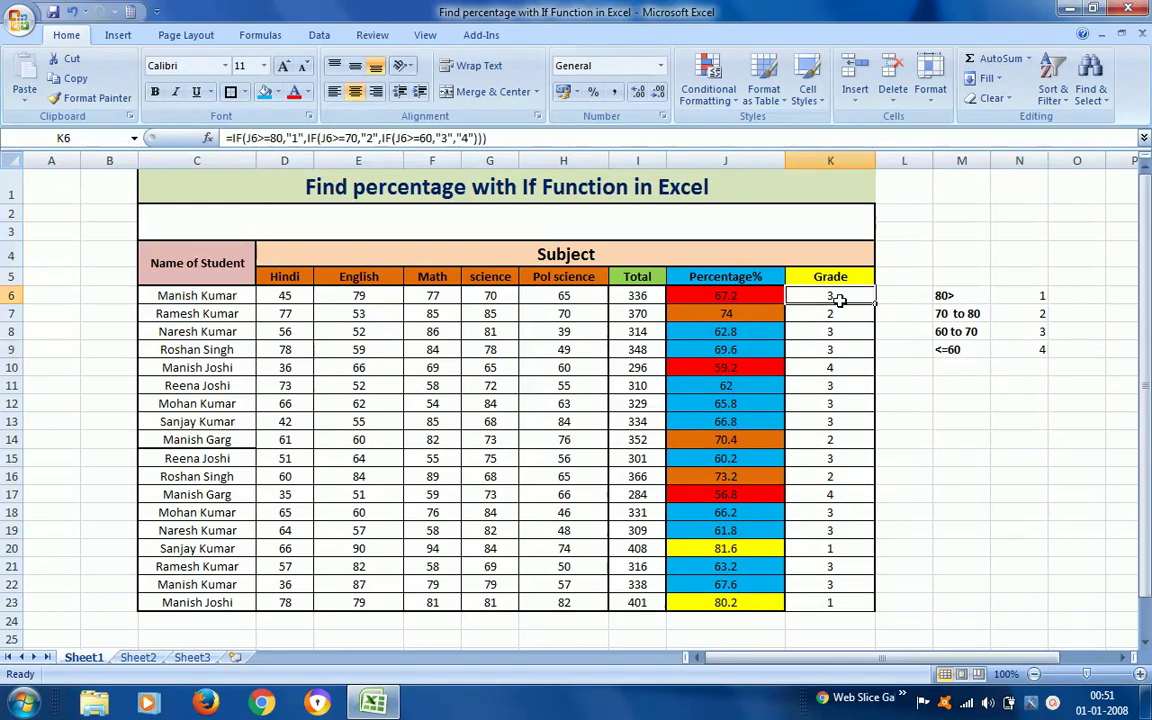
key(Right)
click(838, 299)
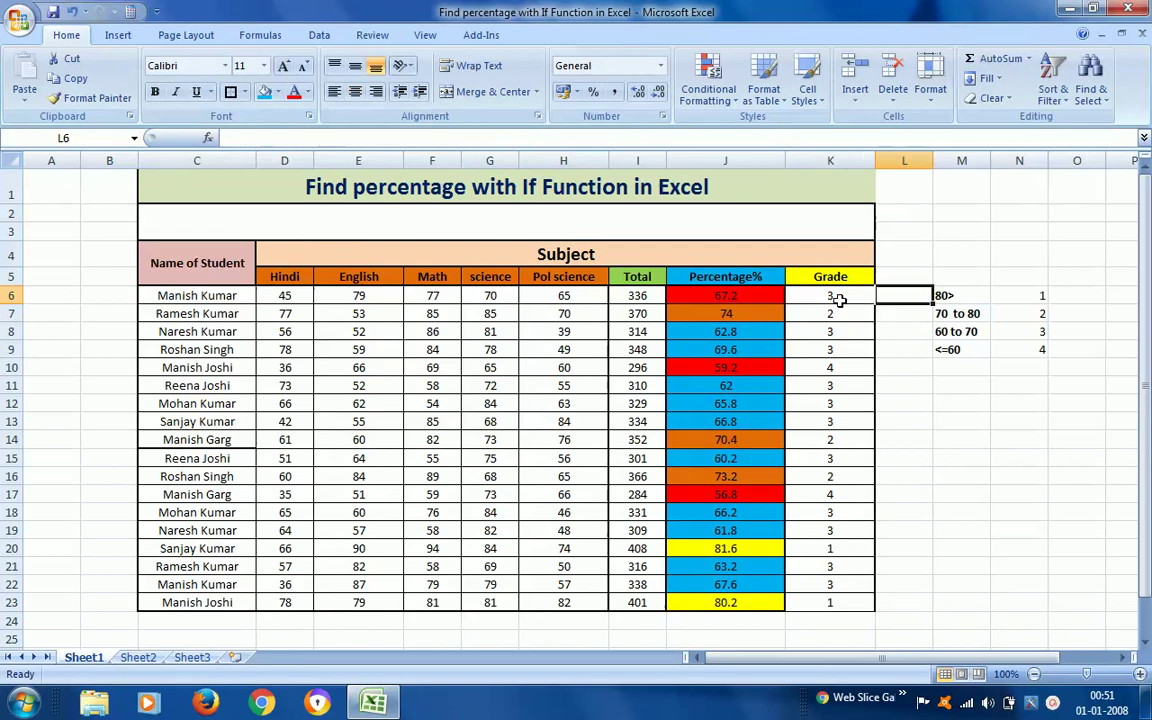
key(F2)
key(Escape)
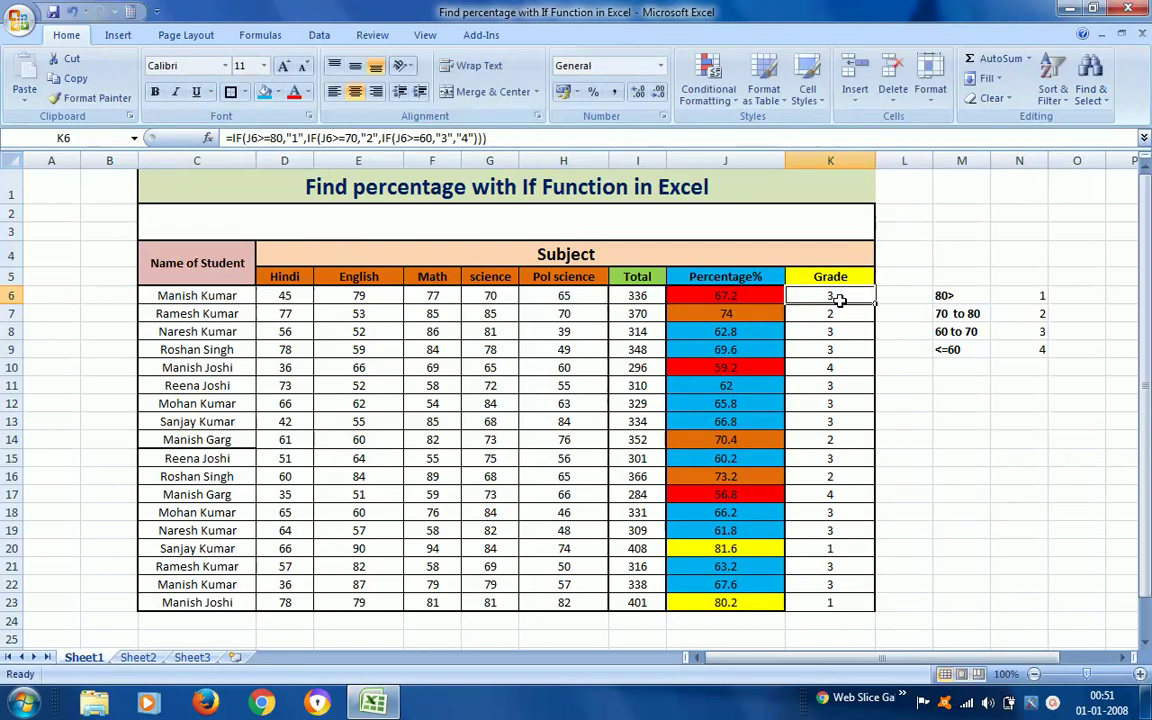
key(Left)
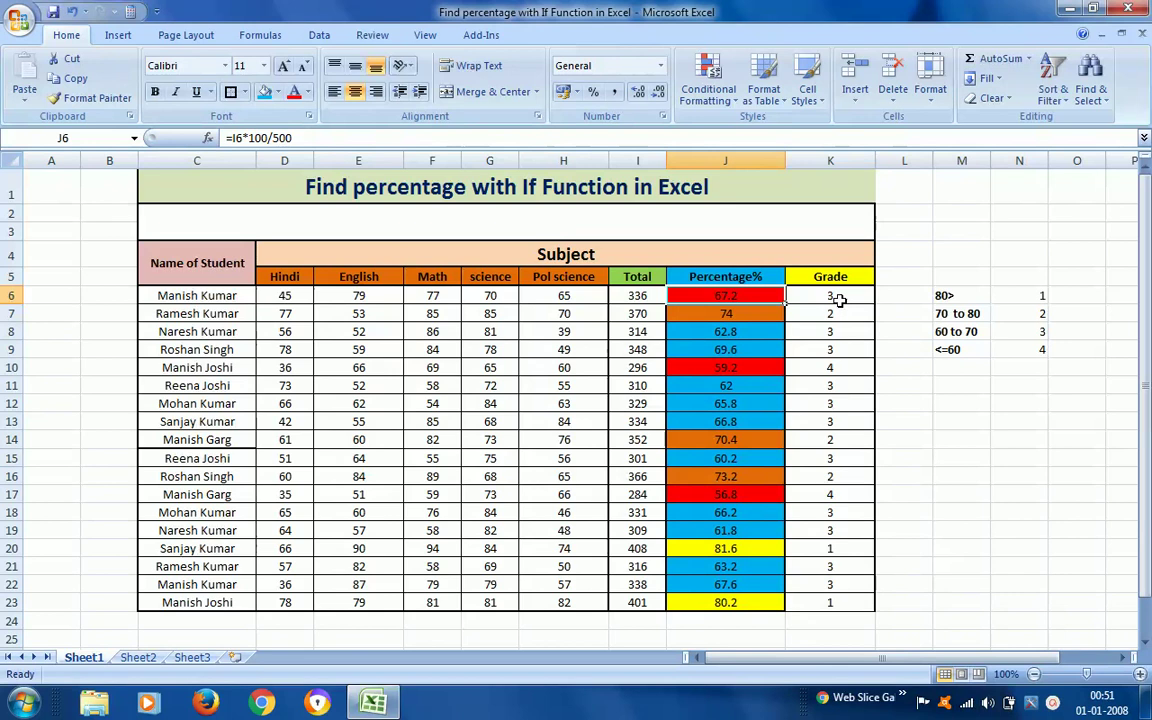
key(Left)
key(Left)
key(Right)
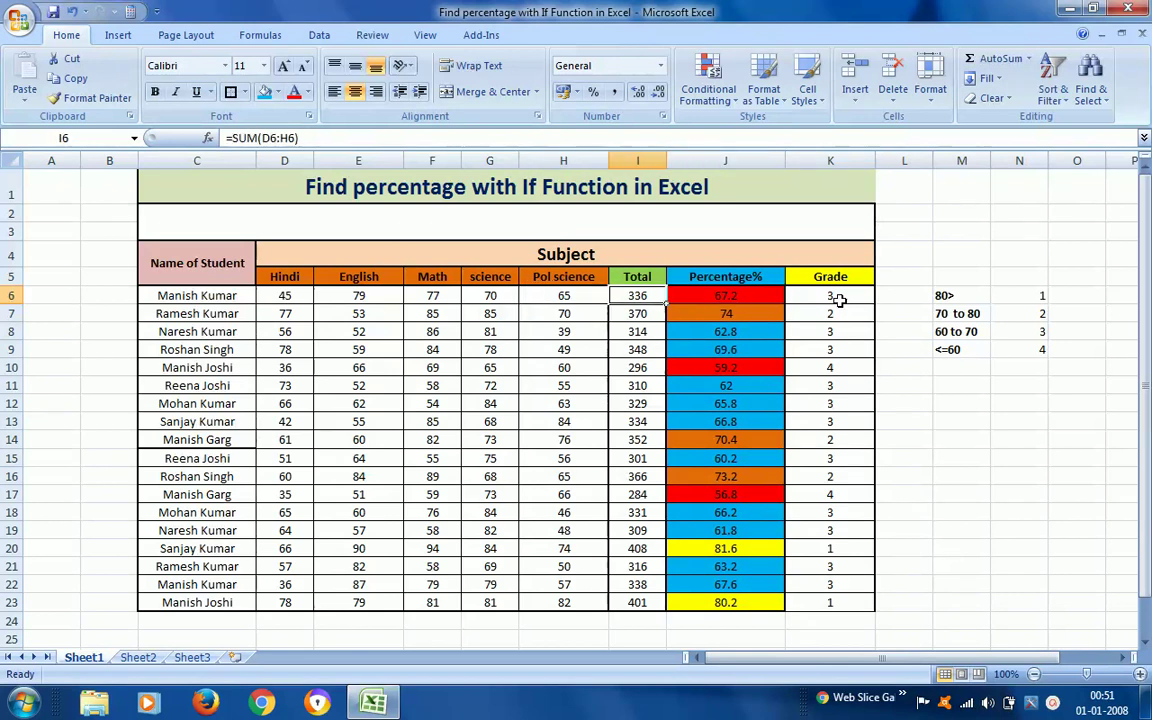
key(Right)
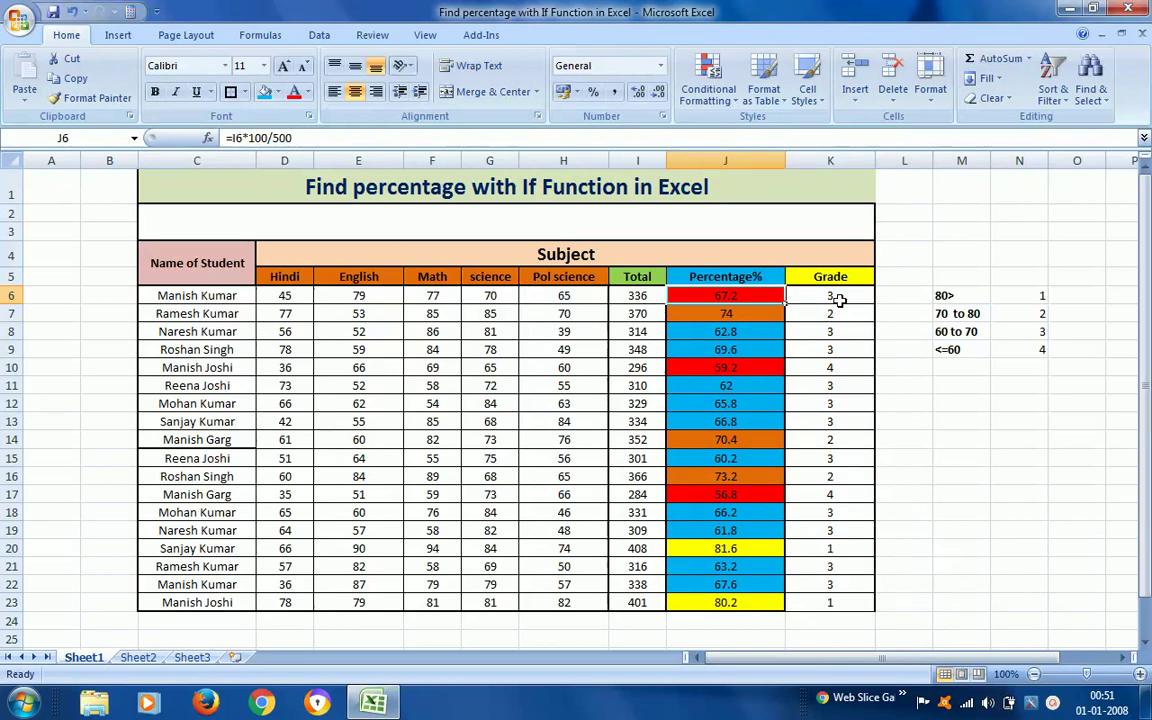
Step: Overwrite J6's percentage with 85 so K6's grade recalculates to 1
text(8)
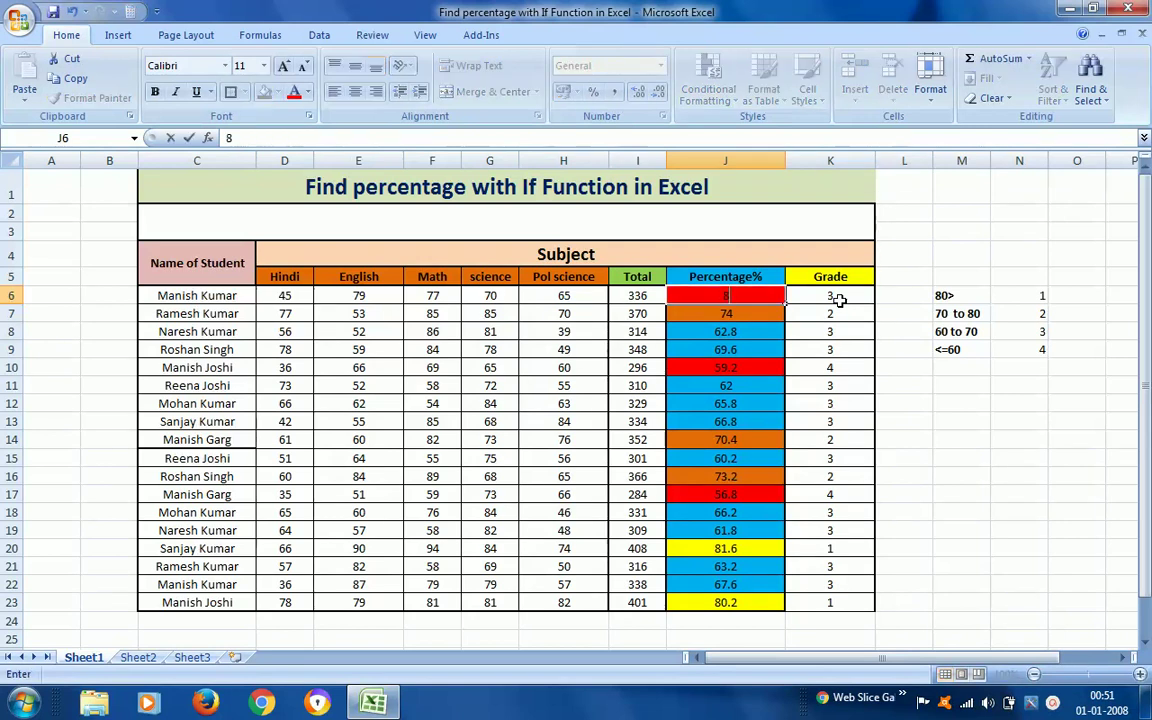
text(5)
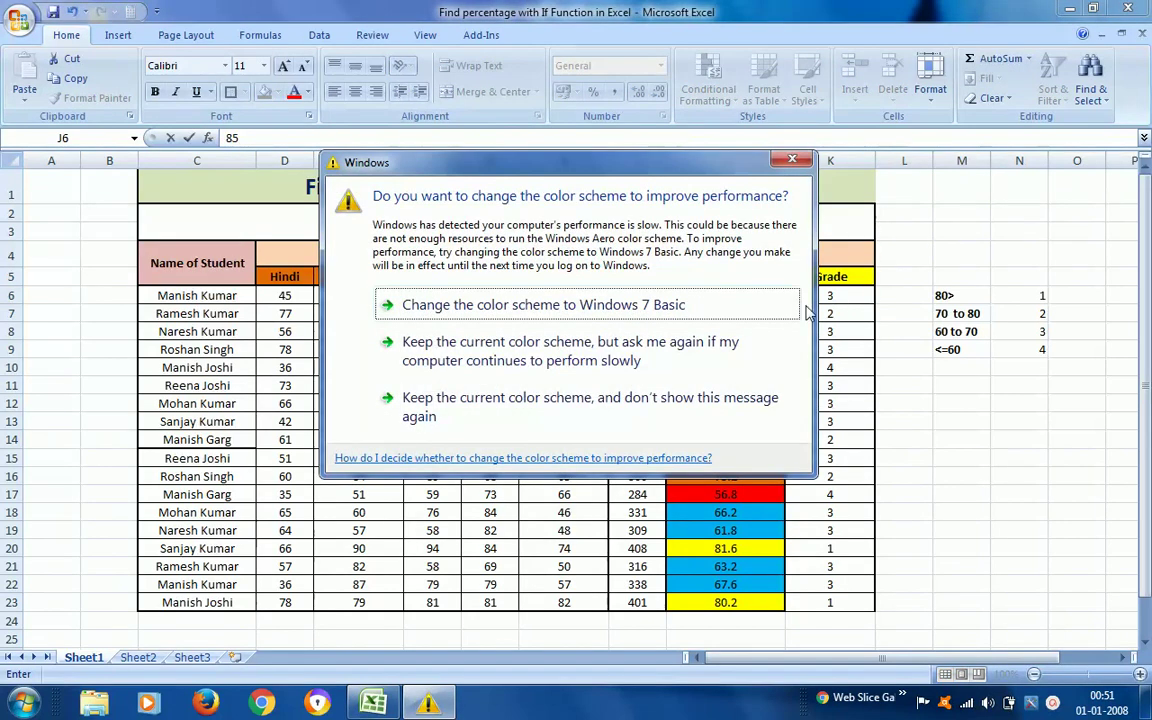
click(610, 355)
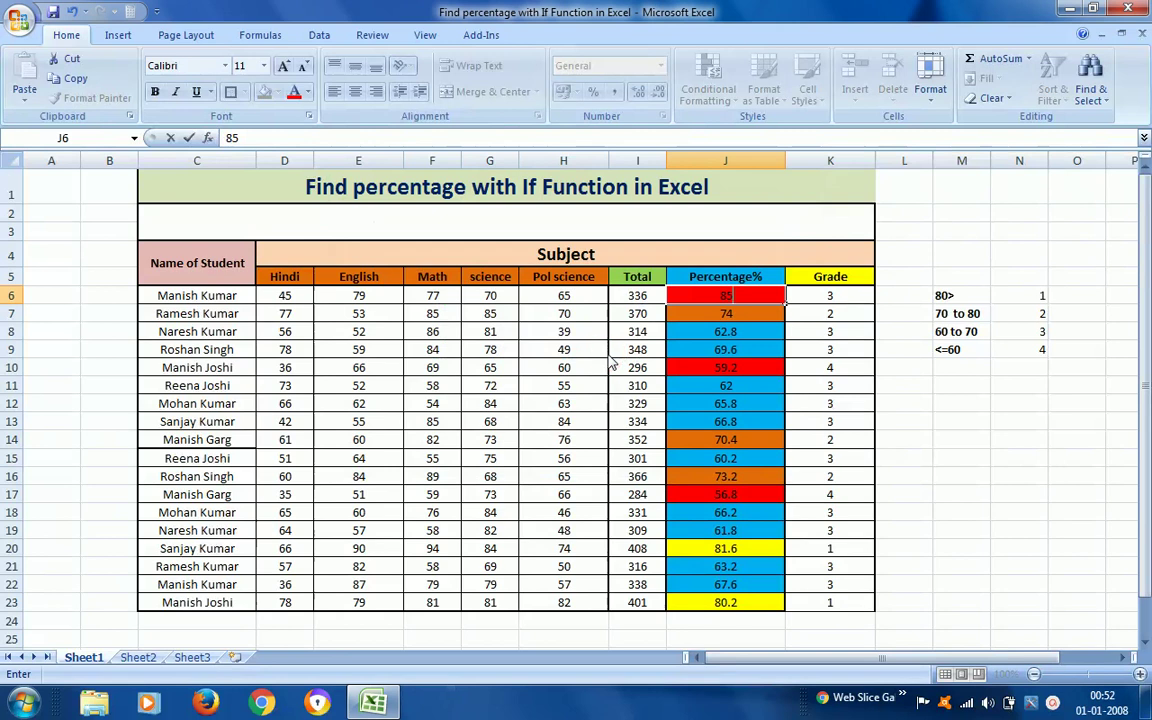
key(BackSpace)
text(5)
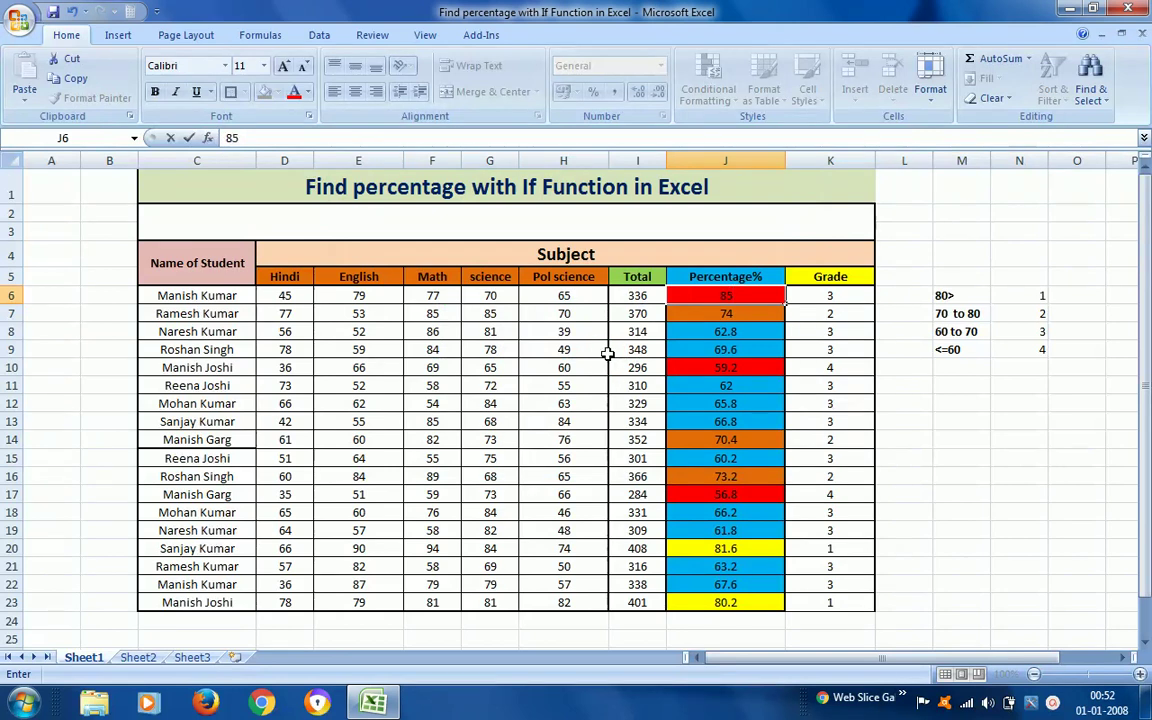
key(Return)
key(Up)
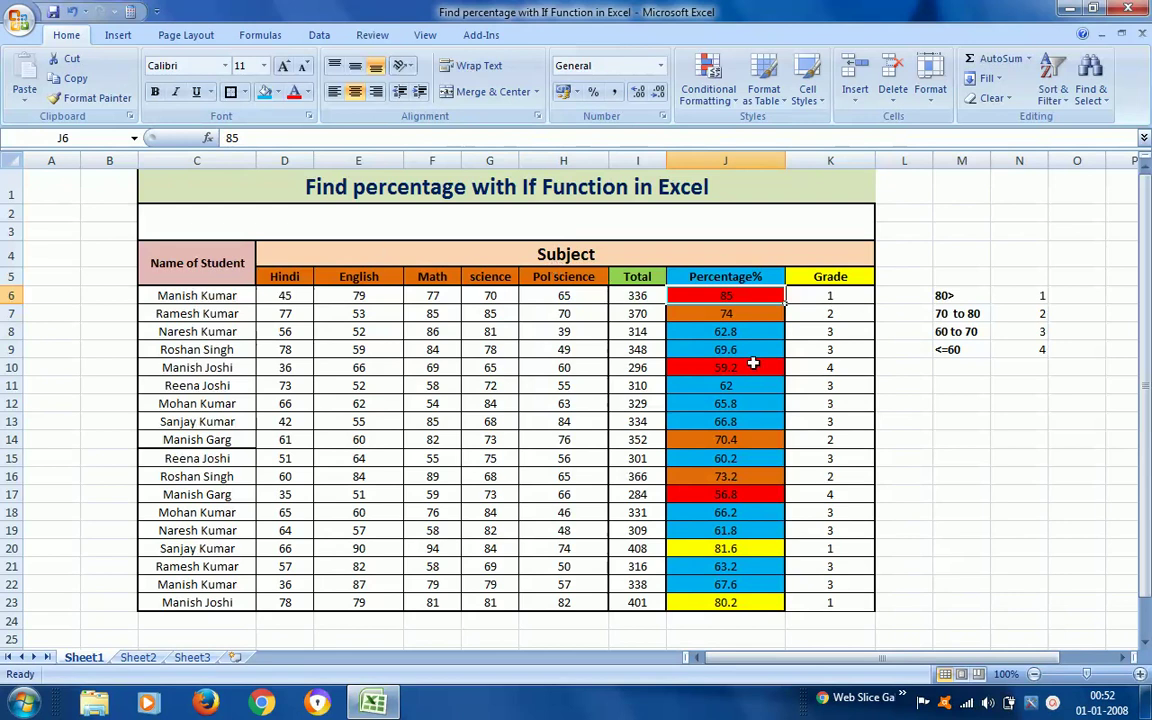
Step: Fill J6 with yellow, then check K6's grade of 1 against the 80> grade band
click(280, 92)
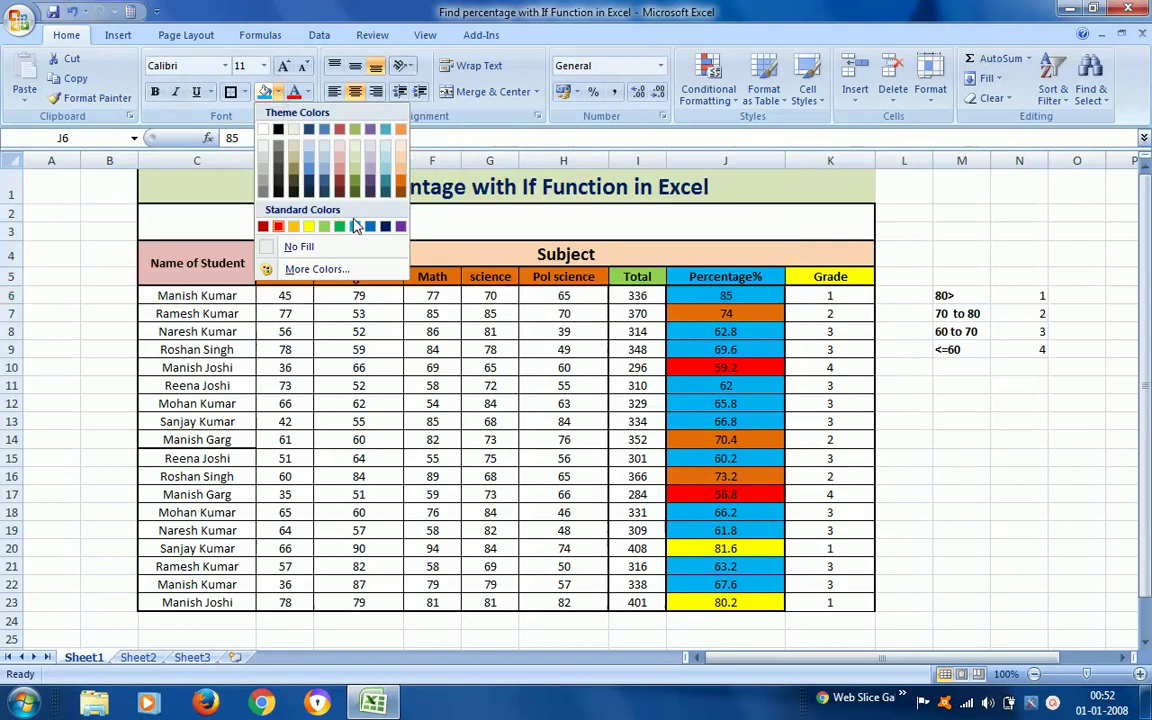
click(310, 226)
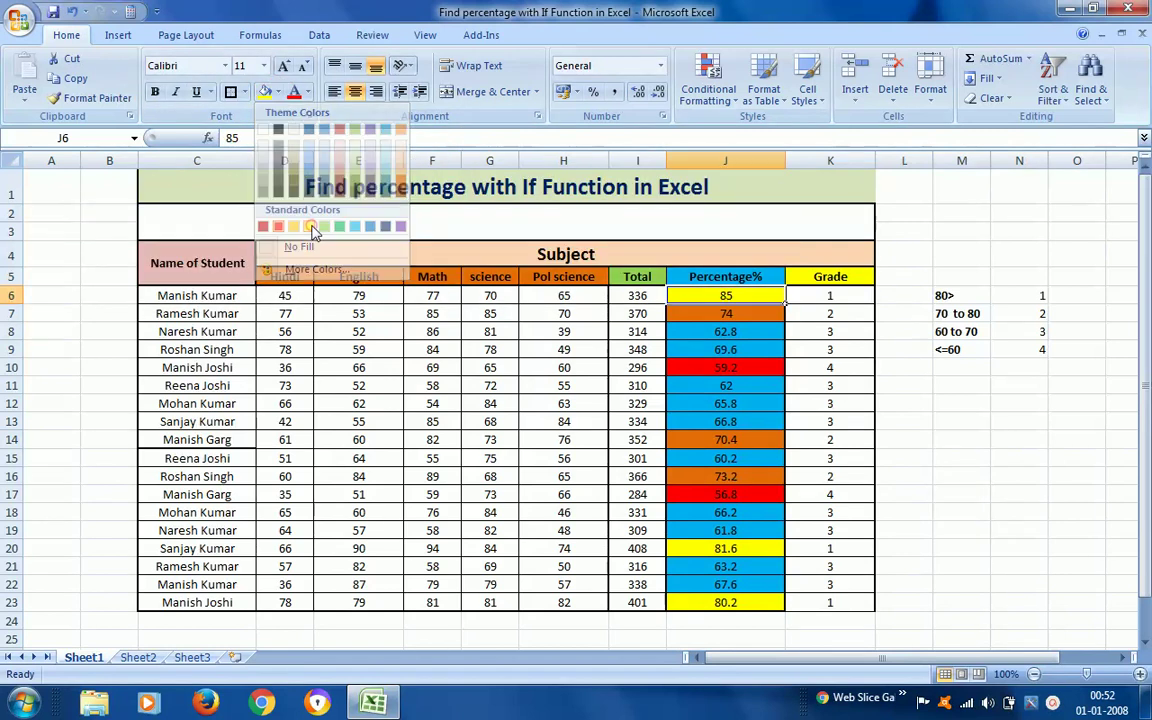
click(838, 296)
key(Right)
key(Right)
key(Left)
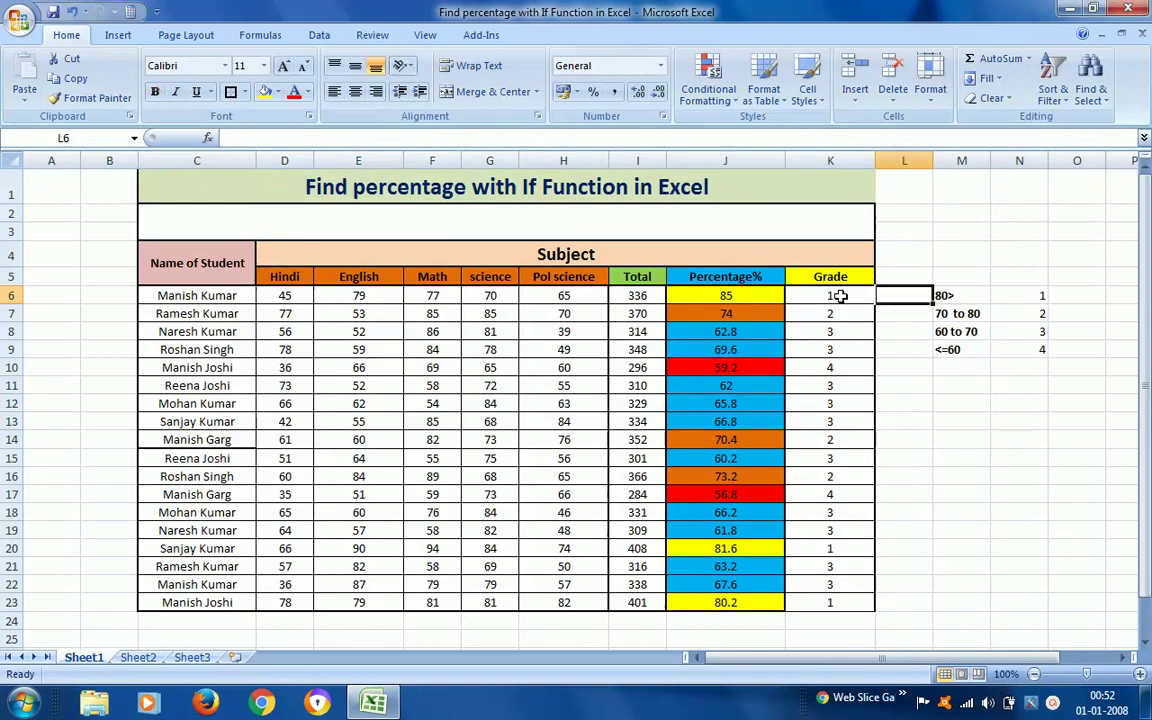
key(Left)
key(Right)
key(Right)
key(Right)
key(Left)
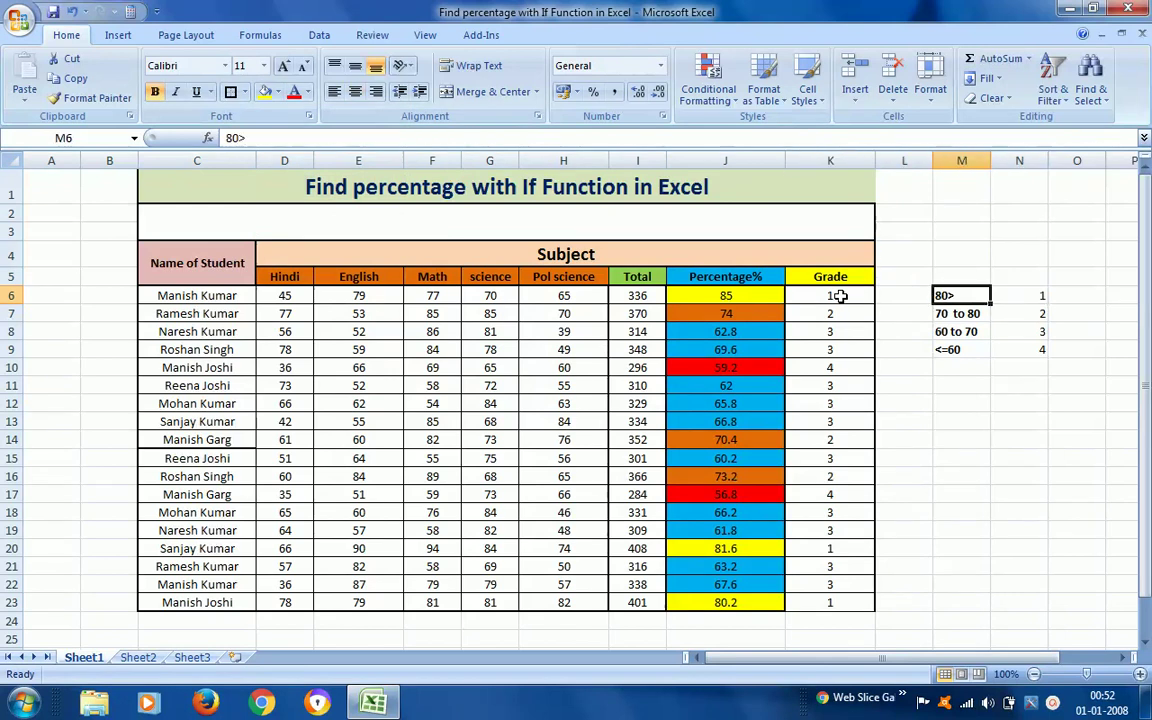
key(Left)
key(Left)
key(Right)
key(Right)
click(1055, 704)
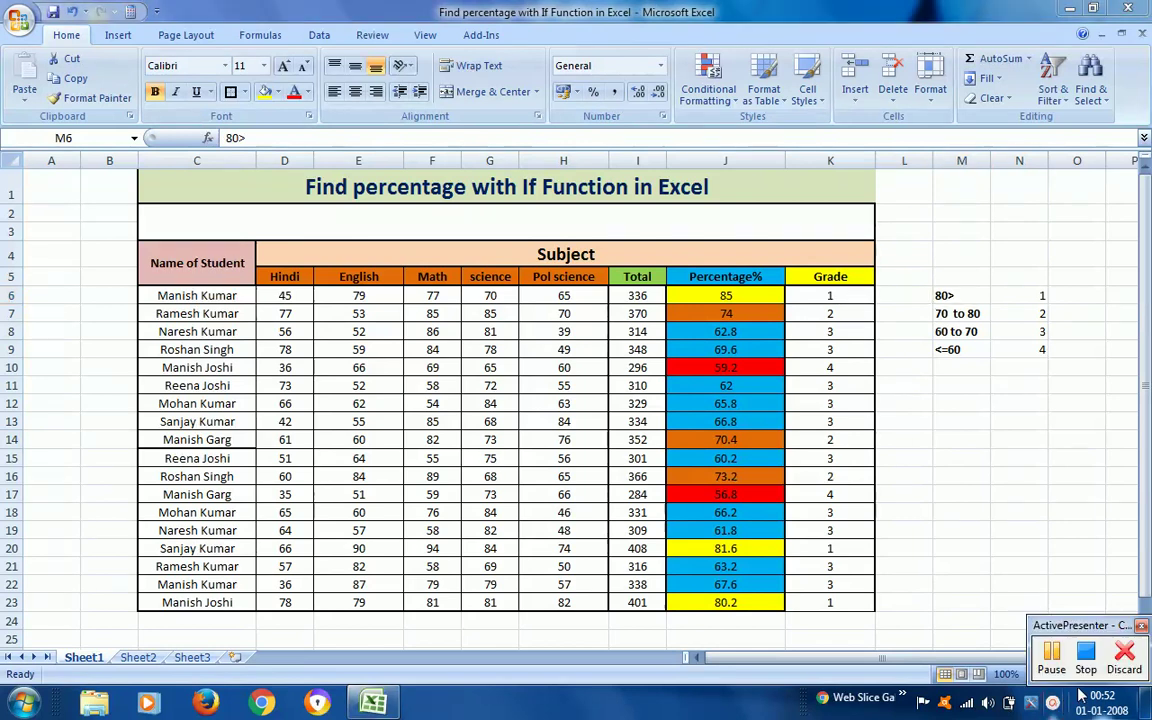